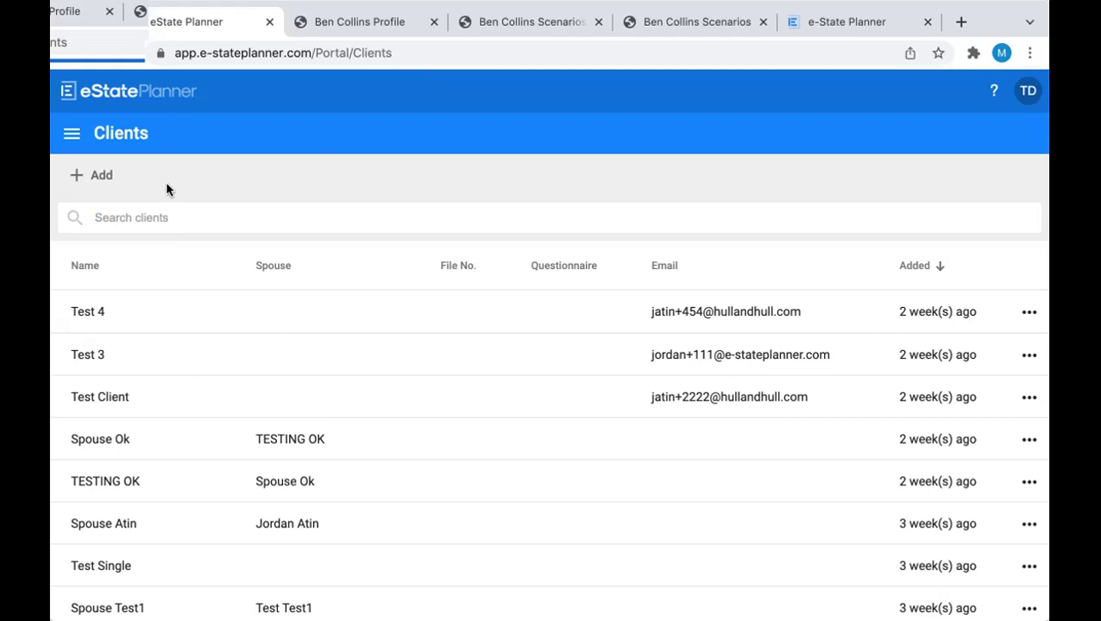
Create a new client record with the client's first and last name
{"action": "left_click", "coordinate": [99, 175]}
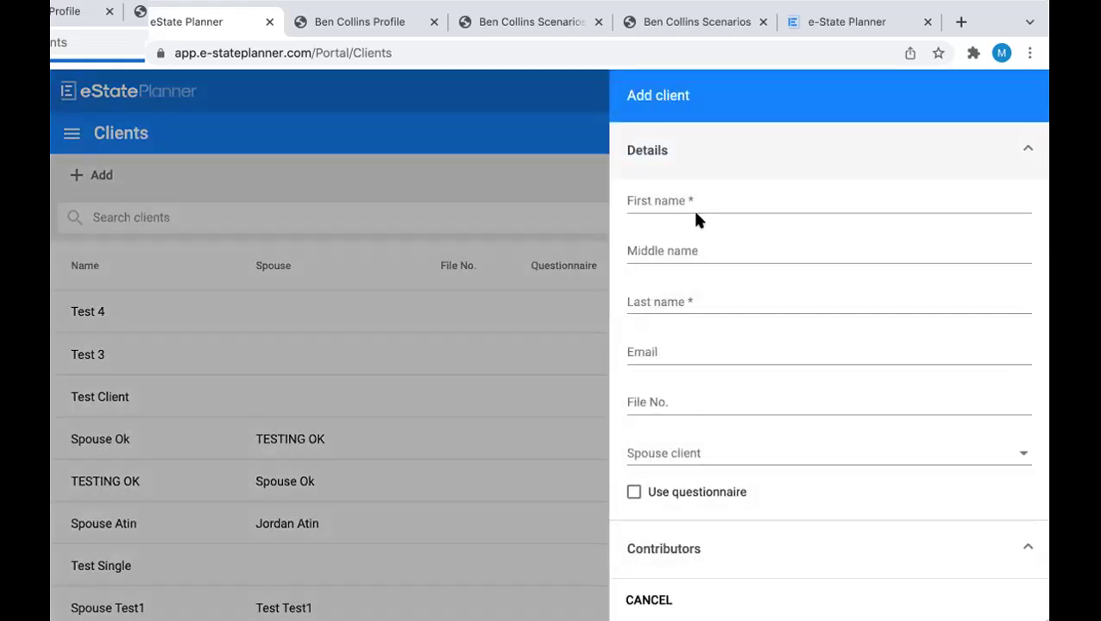
{"action": "left_click", "coordinate": [690, 195]}
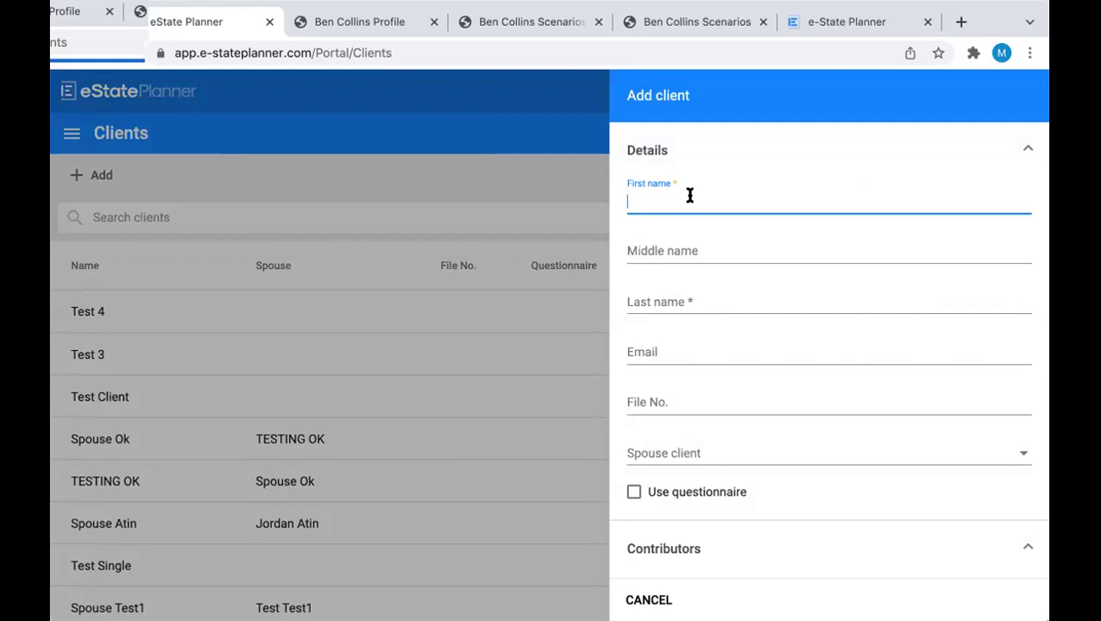
{"action": "left_click", "coordinate": [695, 295]}
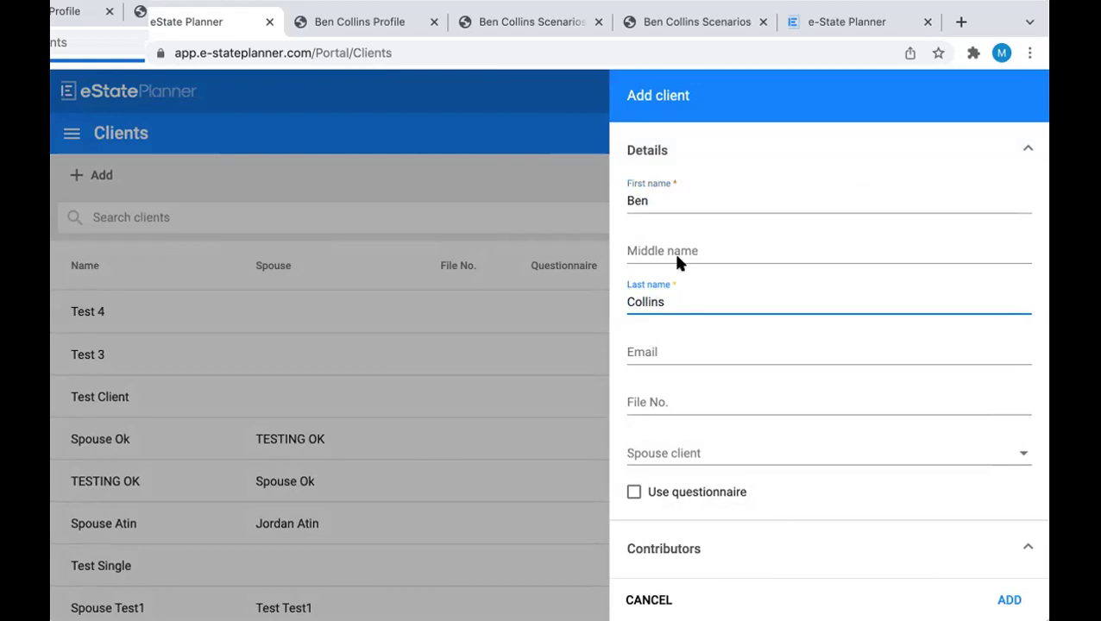
{"action": "scroll", "coordinate": [676, 260], "scroll_direction": "down", "scroll_amount": 3}
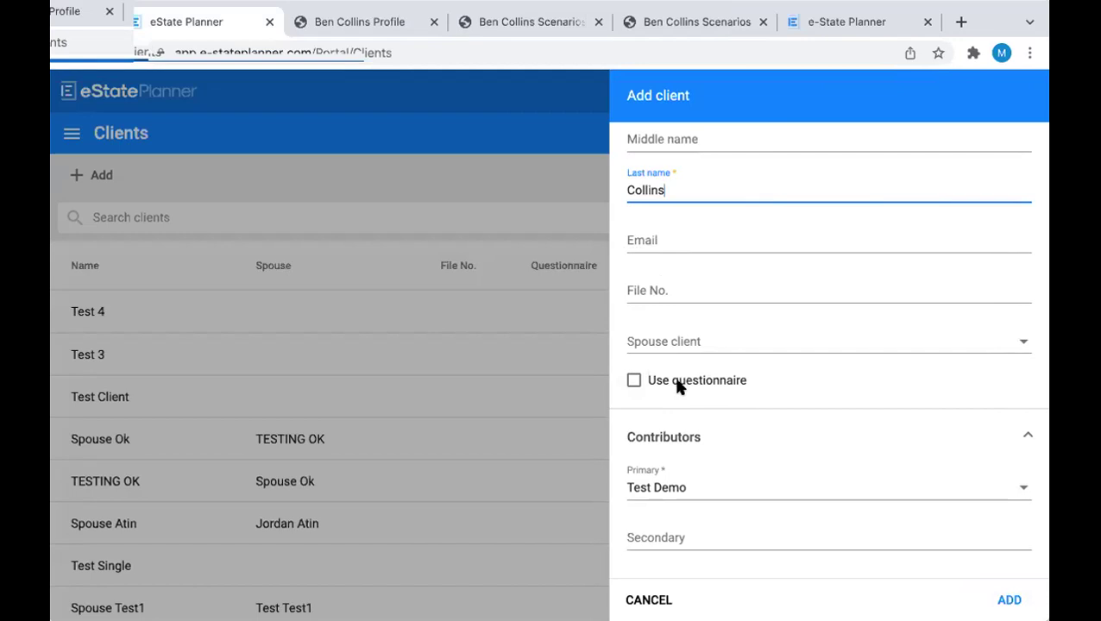
{"action": "left_click", "coordinate": [1003, 589]}
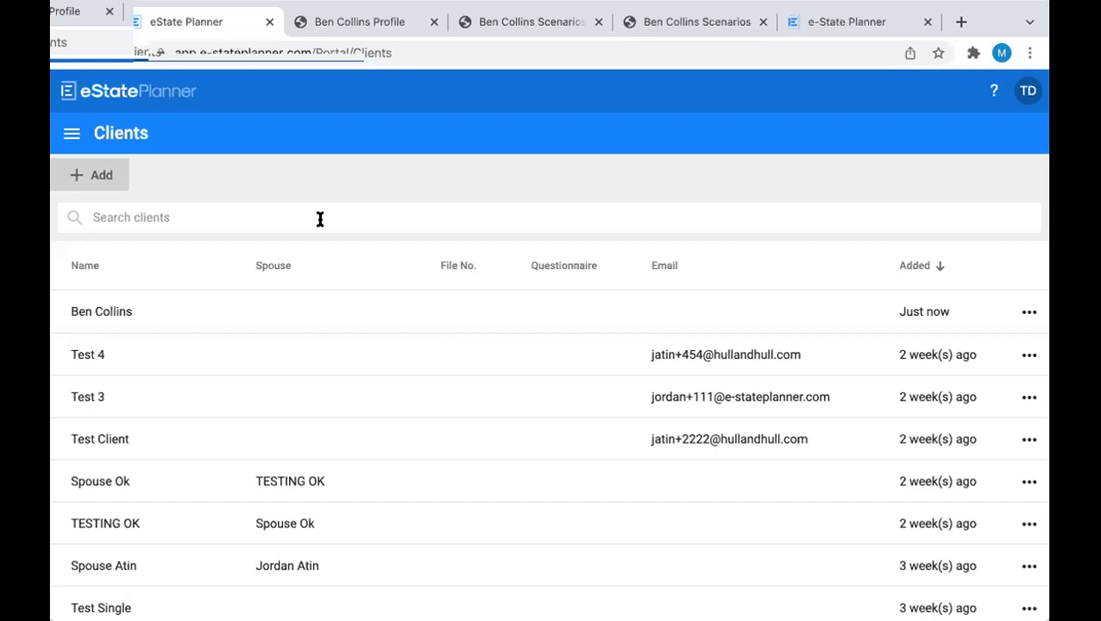
Add a second client with the same surname, setting the first client as spouse
{"action": "left_click", "coordinate": [80, 165]}
{"action": "left_click", "coordinate": [658, 190]}
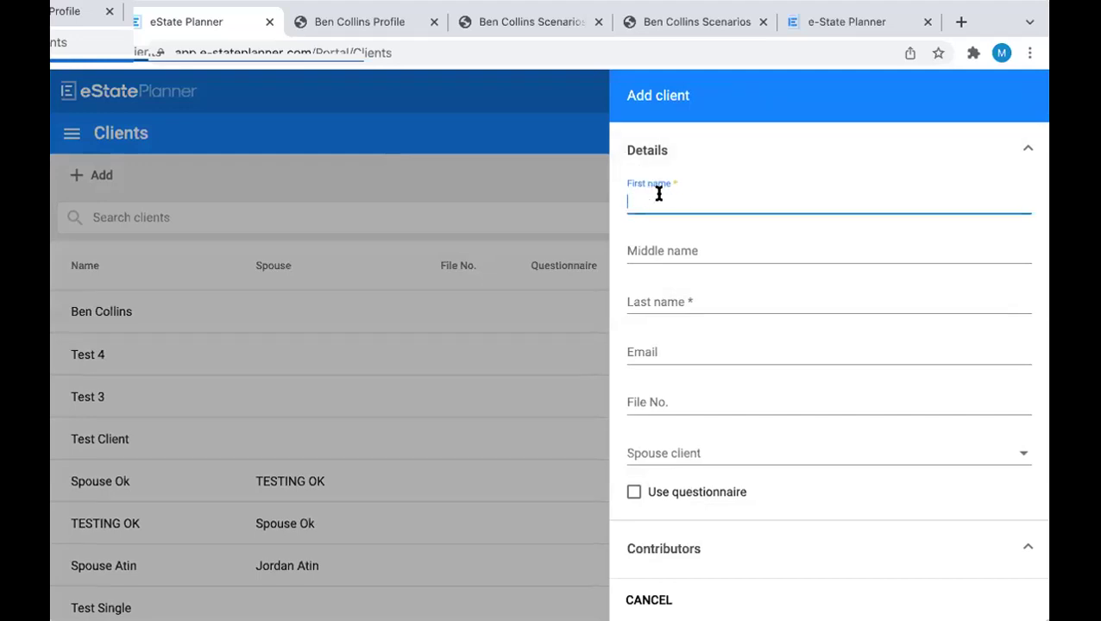
{"action": "left_click", "coordinate": [680, 294]}
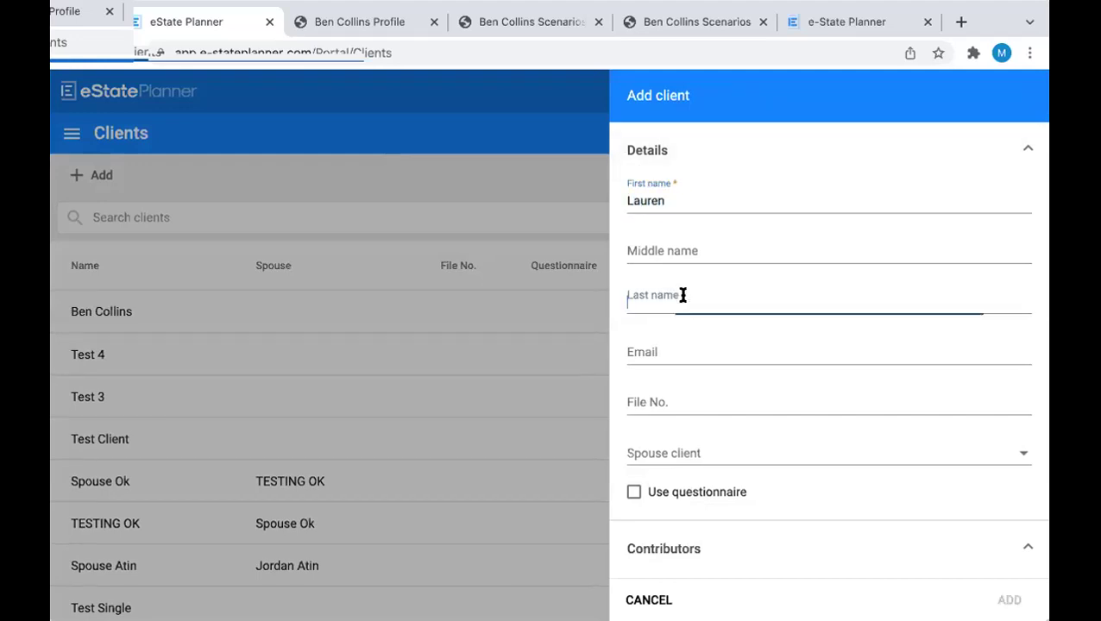
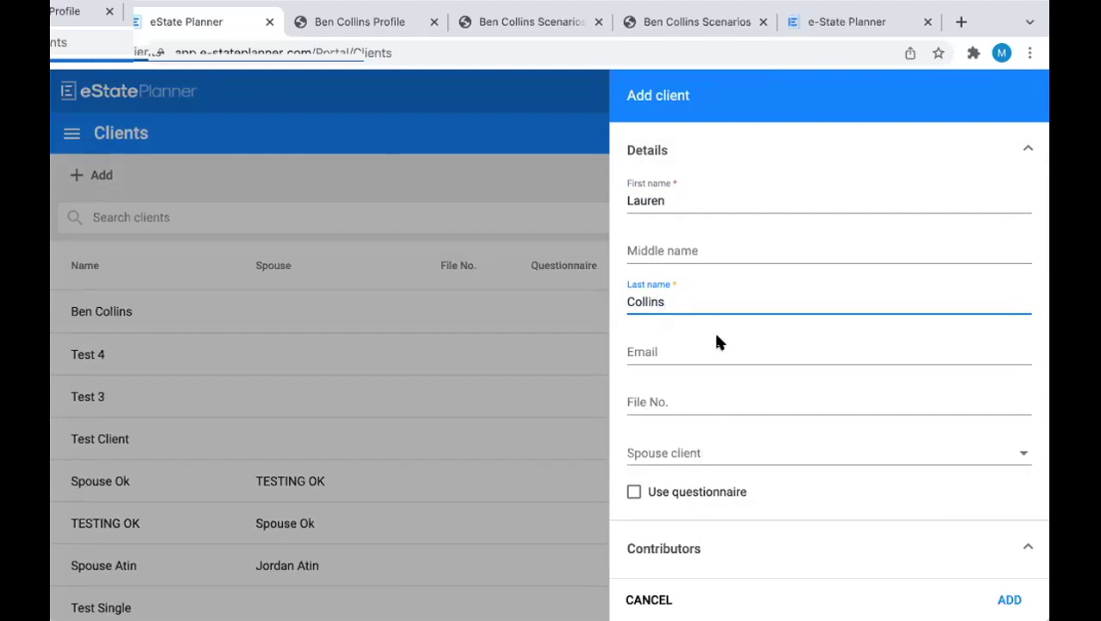
{"action": "scroll", "coordinate": [716, 338], "scroll_direction": "down", "scroll_amount": 3}
{"action": "left_click", "coordinate": [687, 349]}
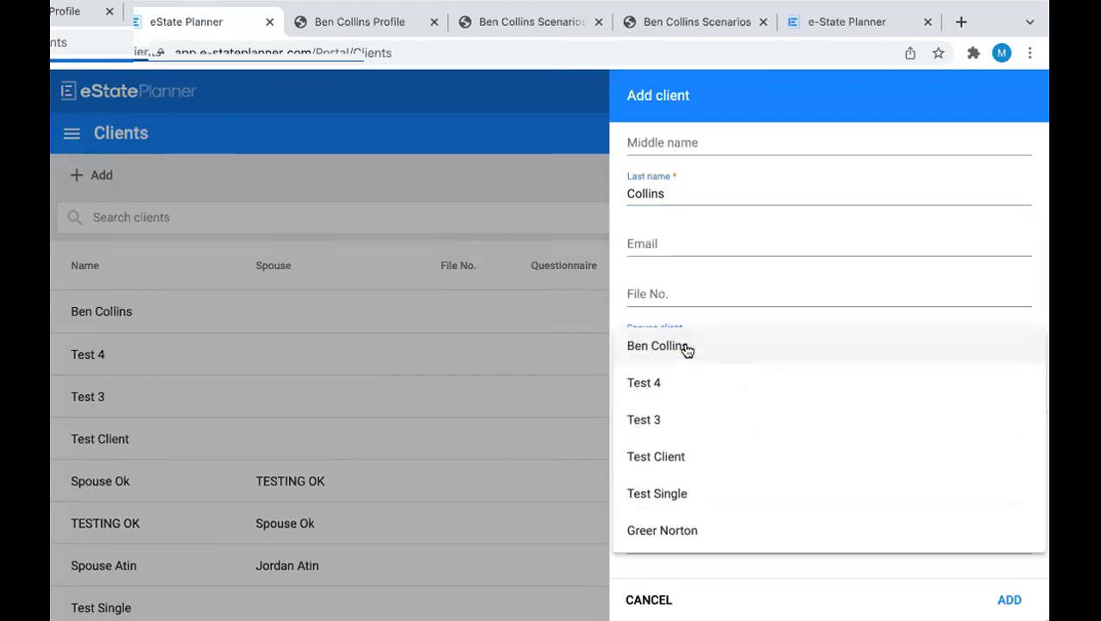
{"action": "left_click", "coordinate": [651, 348]}
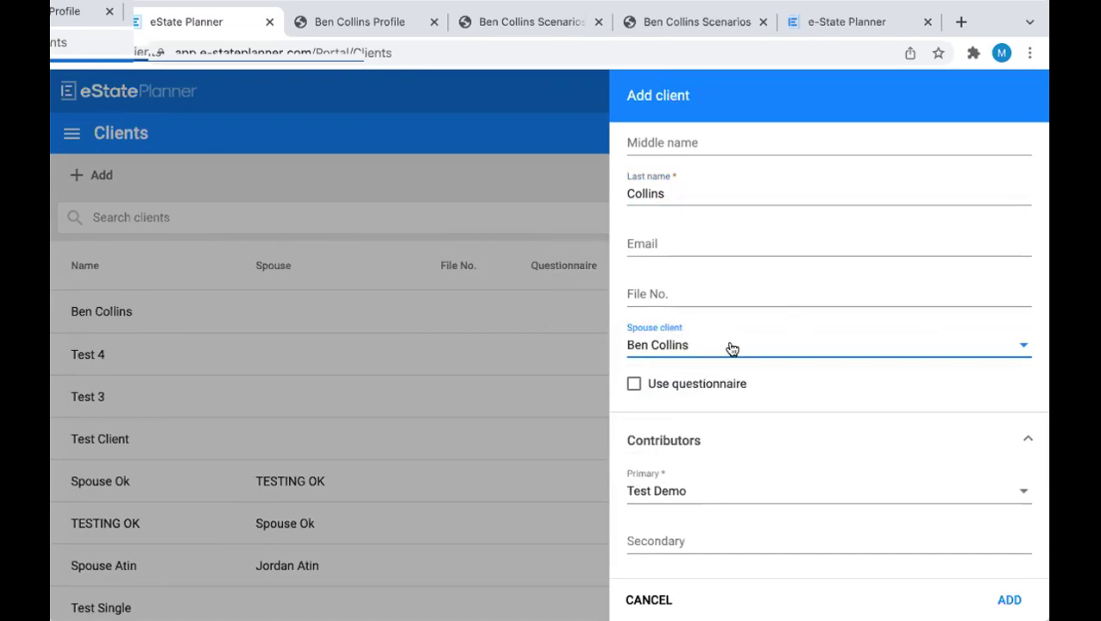
{"action": "left_click", "coordinate": [1010, 600]}
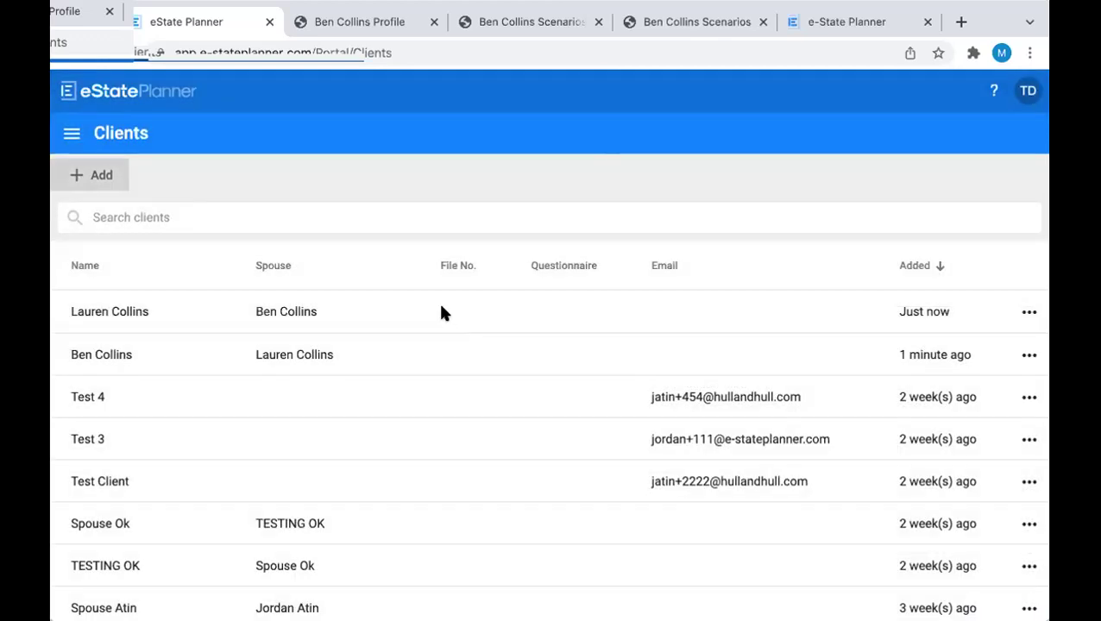
Open the first client's People page and his personal details panel
{"action": "left_click", "coordinate": [103, 358]}
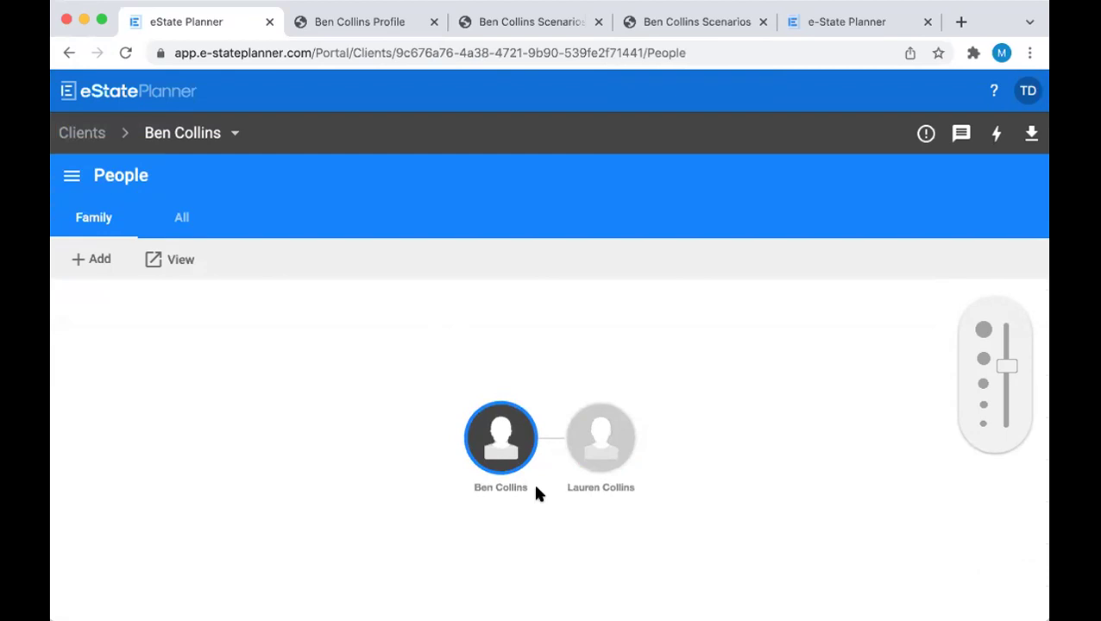
{"action": "left_click", "coordinate": [501, 429]}
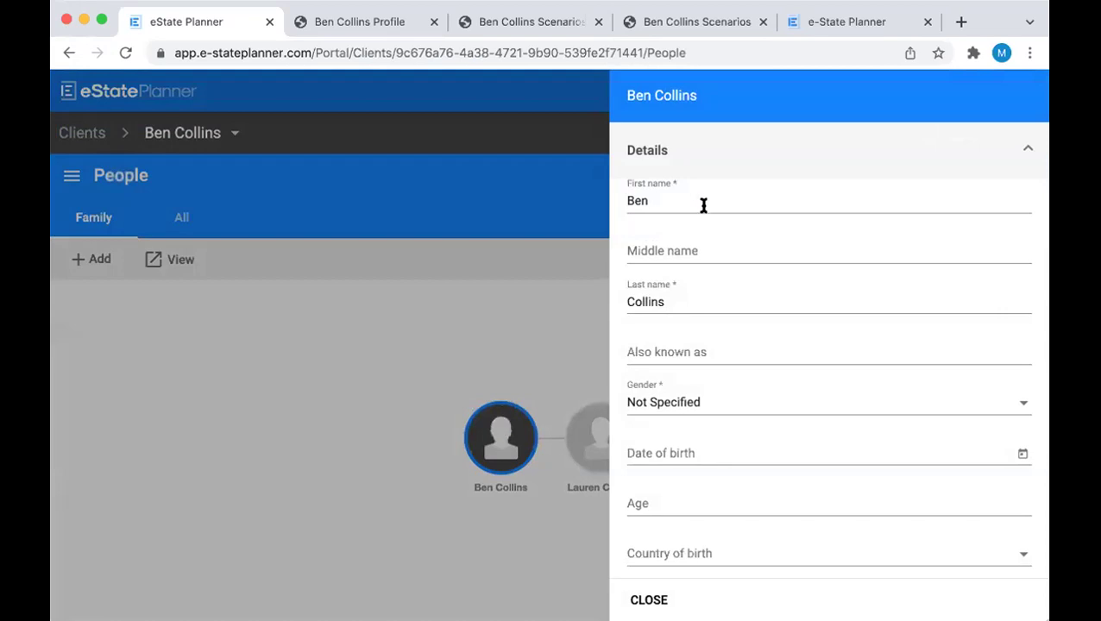
Set the client's gender to Male and enter his alternate name
{"action": "scroll", "coordinate": [704, 206], "scroll_direction": "down", "scroll_amount": 1}
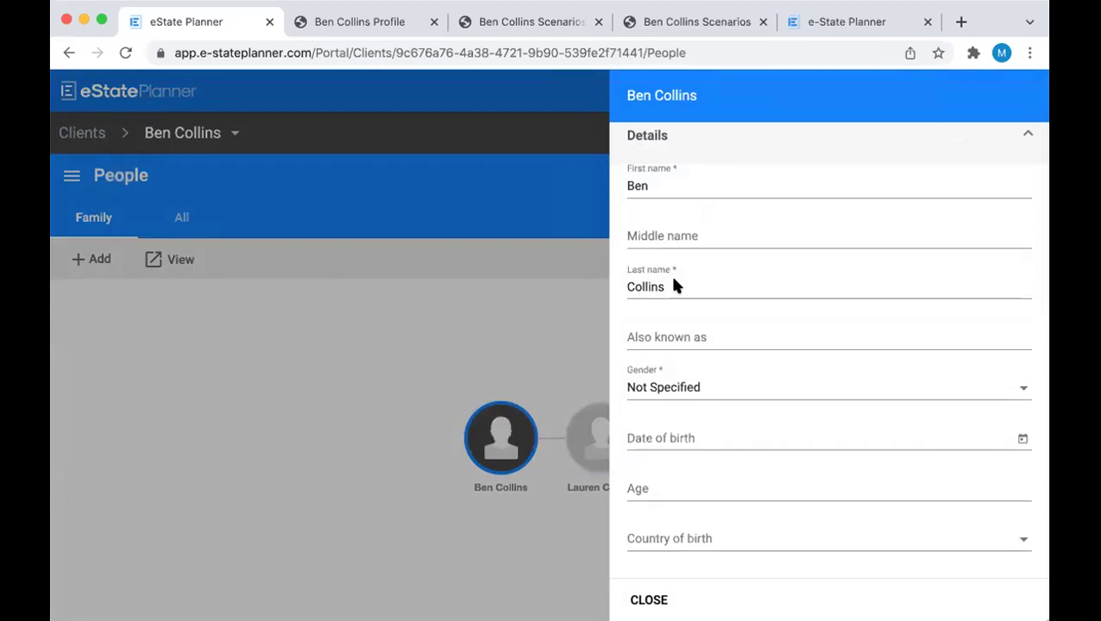
{"action": "left_click", "coordinate": [687, 395]}
{"action": "left_click", "coordinate": [663, 318]}
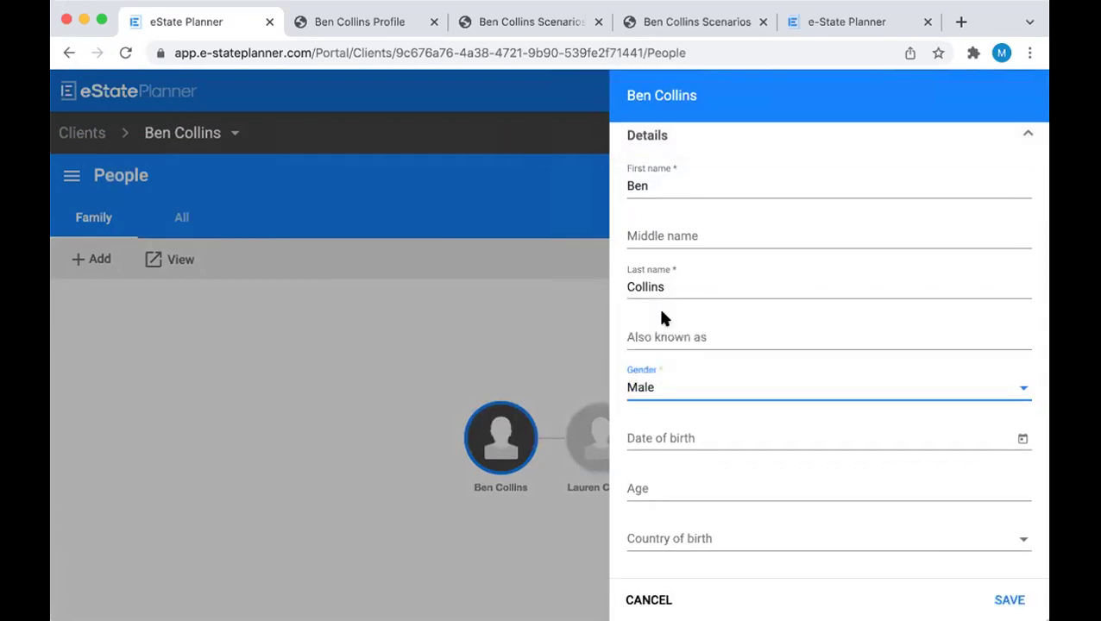
{"action": "scroll", "coordinate": [664, 318], "scroll_direction": "down", "scroll_amount": 2}
{"action": "left_click", "coordinate": [669, 257]}
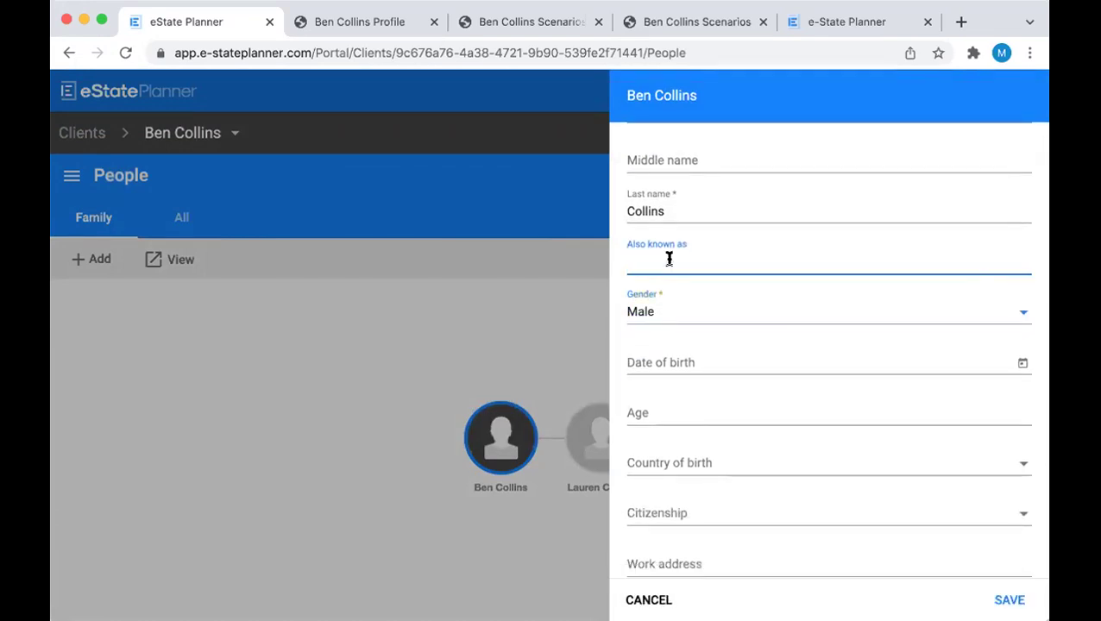
Enter a birth date of June 8, 1956 and Canada as country of birth
{"action": "scroll", "coordinate": [740, 255], "scroll_direction": "down", "scroll_amount": 2}
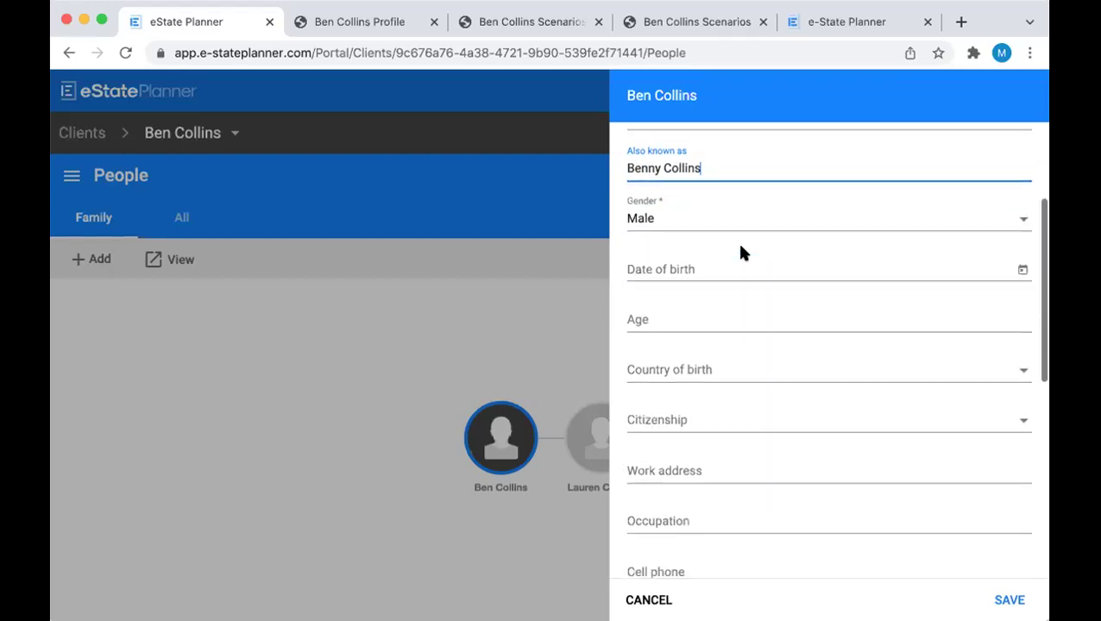
{"action": "left_click", "coordinate": [696, 270]}
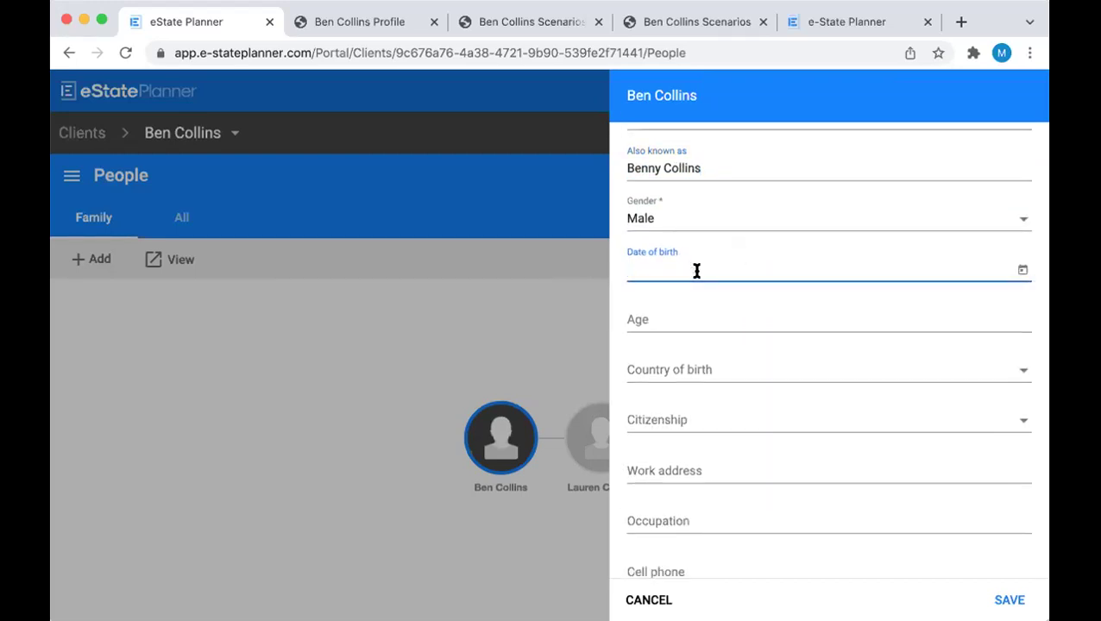
{"action": "type", "text": "June 8, 19"}
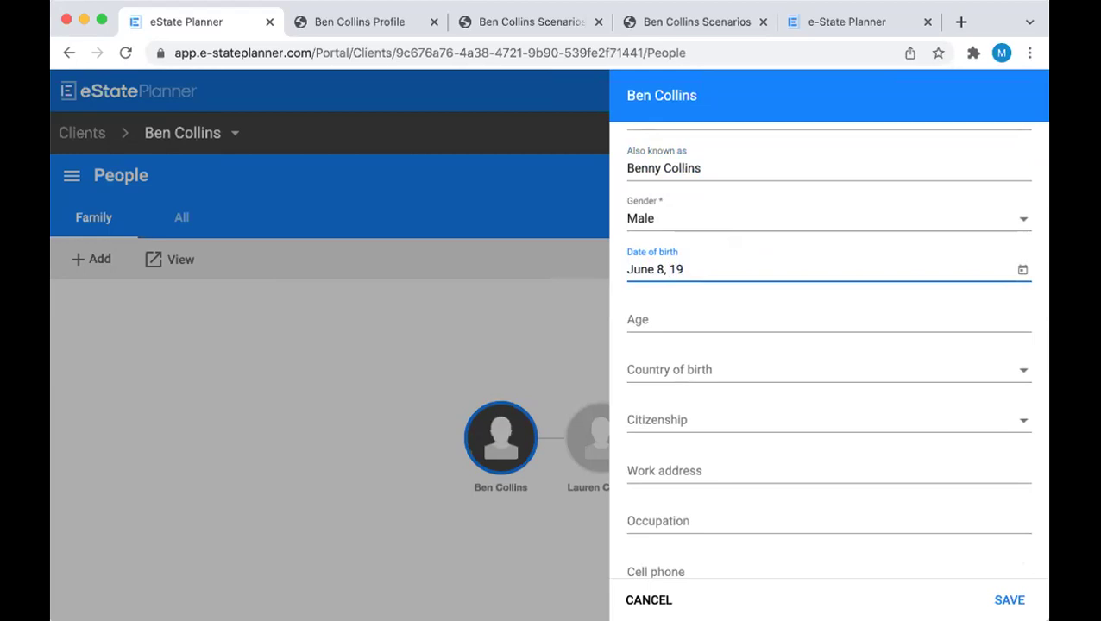
{"action": "type", "text": "56"}
{"action": "left_click", "coordinate": [703, 369]}
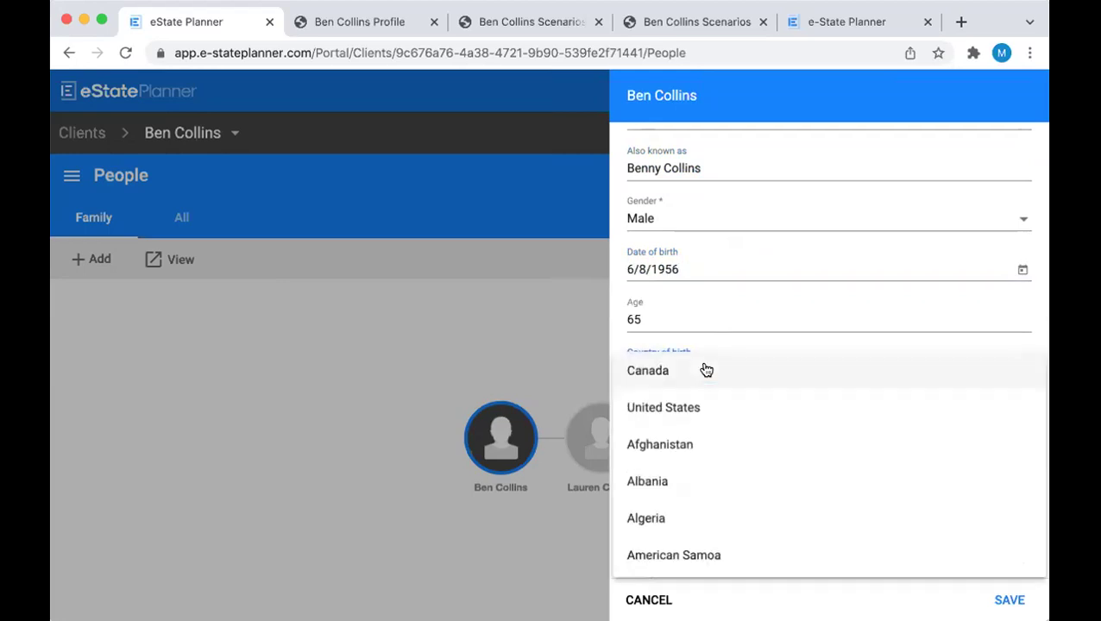
{"action": "left_click", "coordinate": [696, 373]}
Set the client's citizenship to Canada
{"action": "scroll", "coordinate": [684, 336], "scroll_direction": "down", "scroll_amount": 2}
{"action": "left_click", "coordinate": [671, 340]}
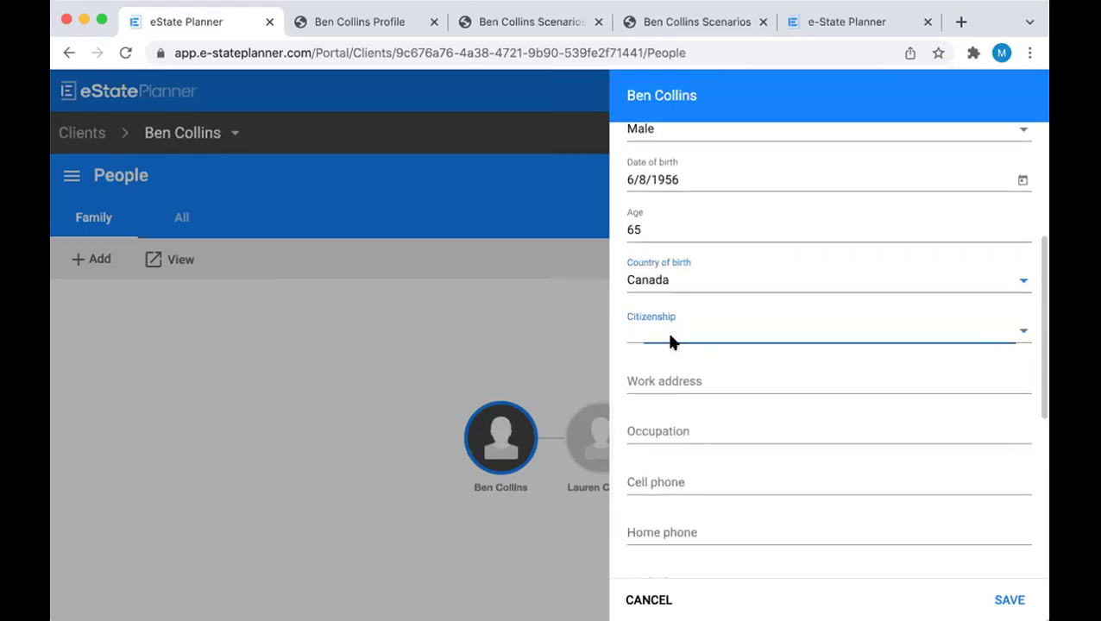
{"action": "left_click", "coordinate": [668, 339]}
{"action": "left_click", "coordinate": [660, 336]}
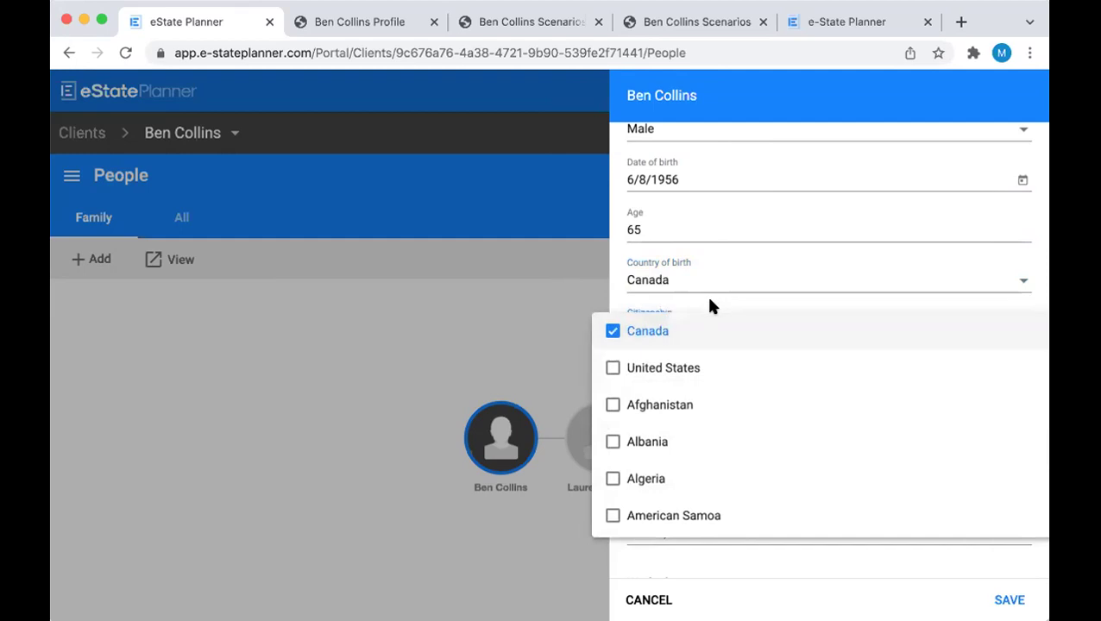
{"action": "left_click", "coordinate": [710, 305]}
{"action": "scroll", "coordinate": [709, 306], "scroll_direction": "down", "scroll_amount": 5}
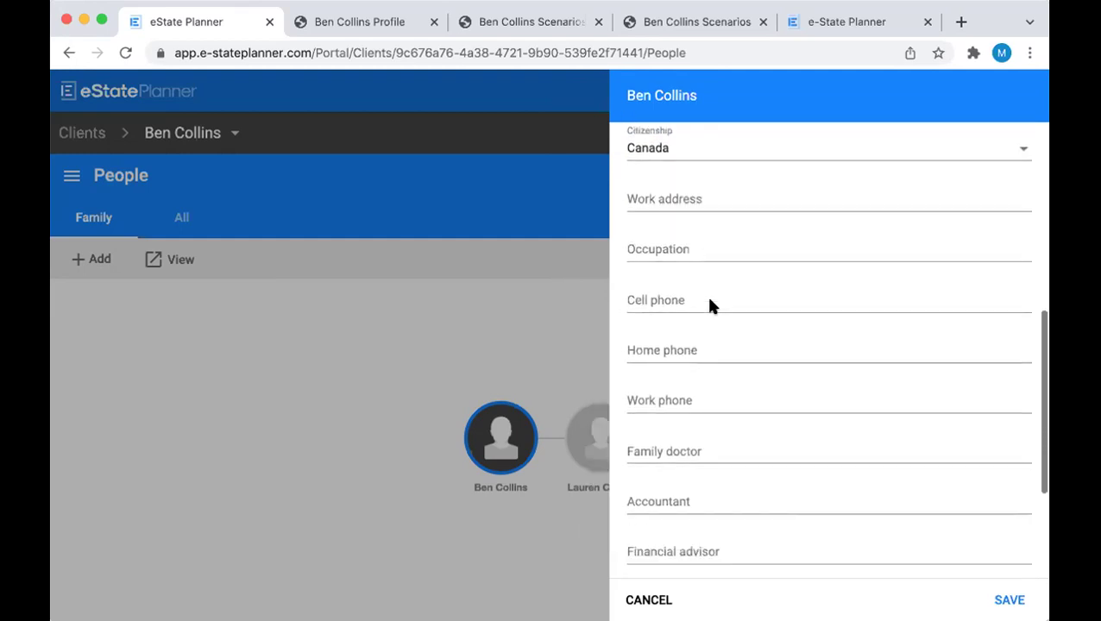
{"action": "scroll", "coordinate": [710, 300], "scroll_direction": "down", "scroll_amount": 1}
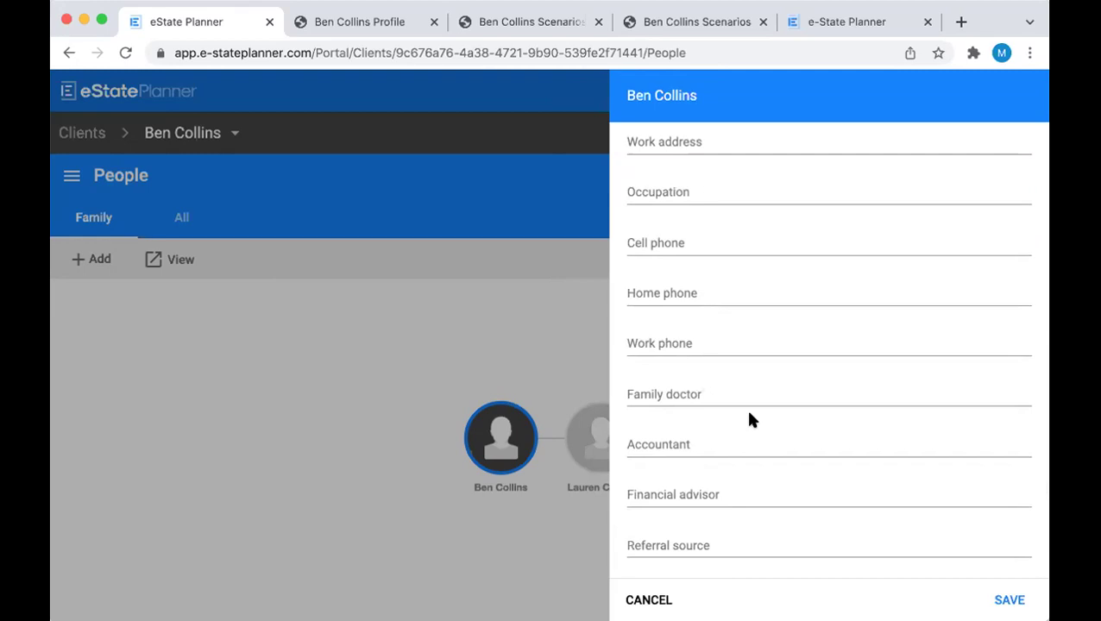
{"action": "scroll", "coordinate": [724, 352], "scroll_direction": "down", "scroll_amount": 3}
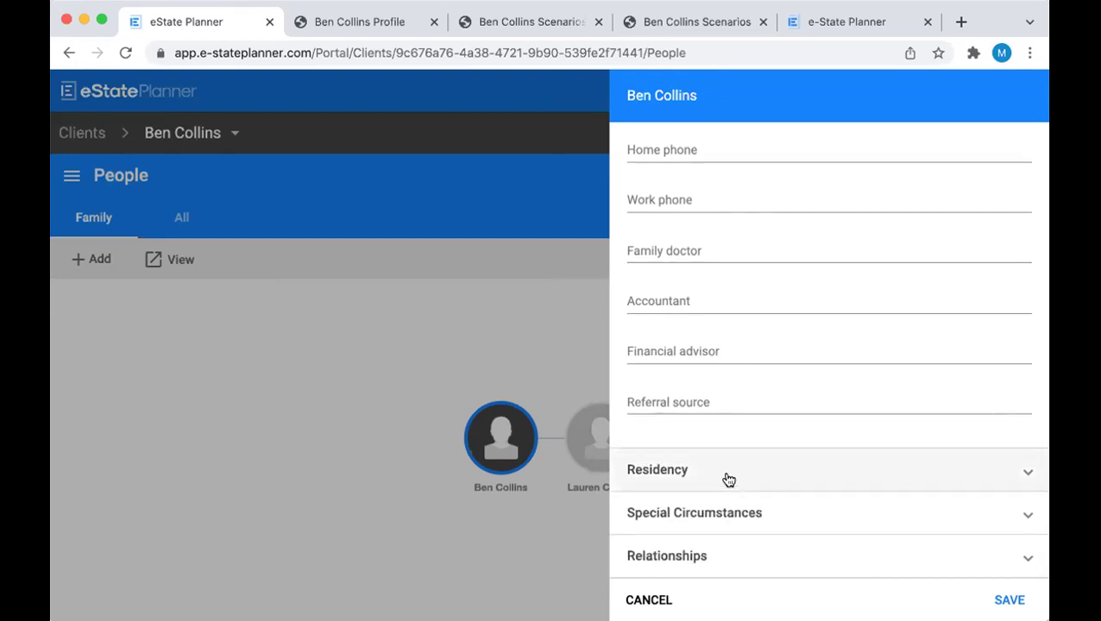
Set the residency city to Toronto, Ontario, Canada and expand Special Circumstances
{"action": "left_click", "coordinate": [725, 475]}
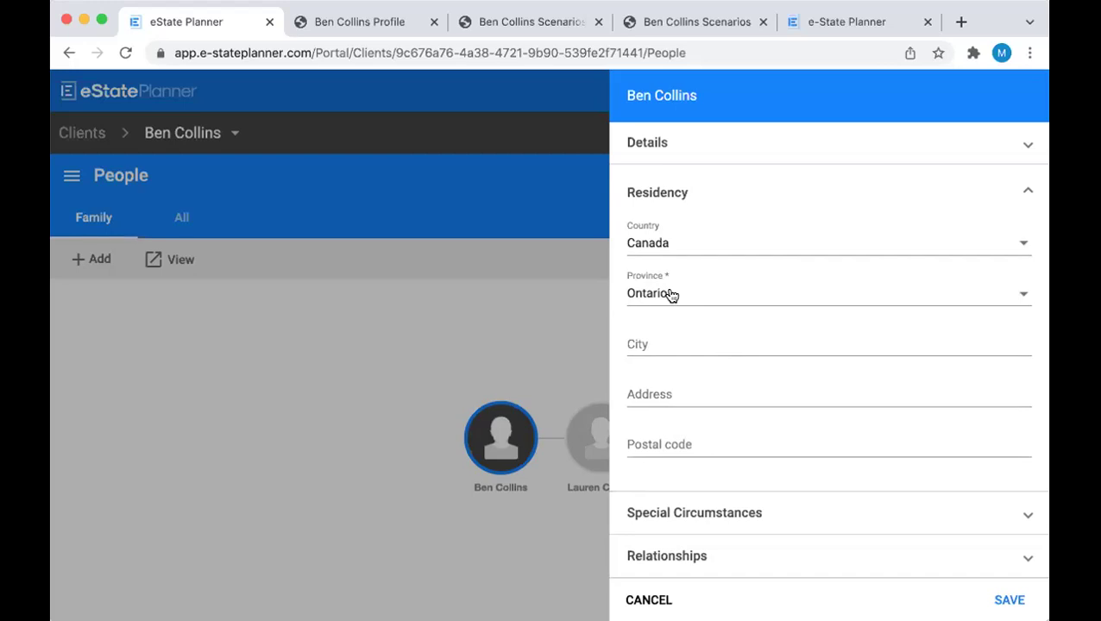
{"action": "left_click", "coordinate": [653, 344]}
{"action": "type", "text": "T"}
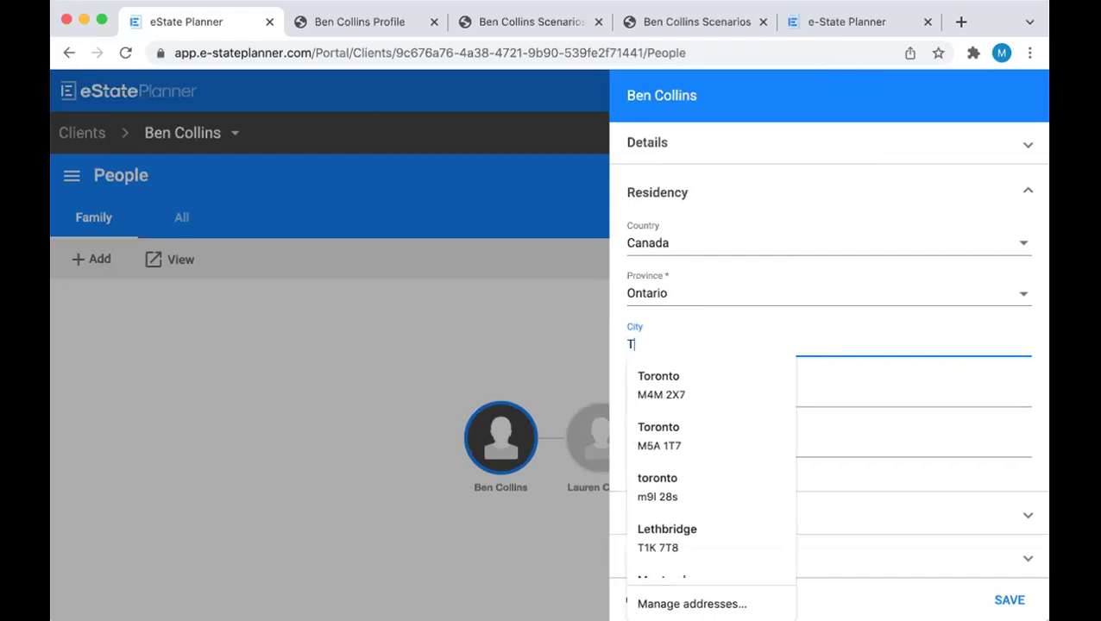
{"action": "type", "text": "oronto"}
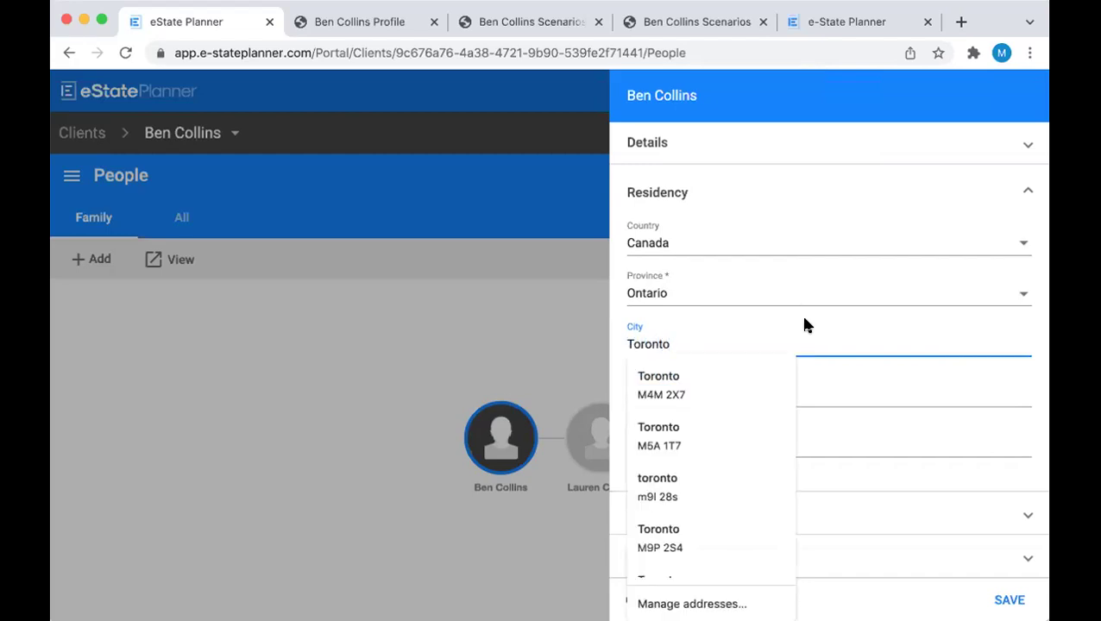
{"action": "left_click", "coordinate": [796, 314]}
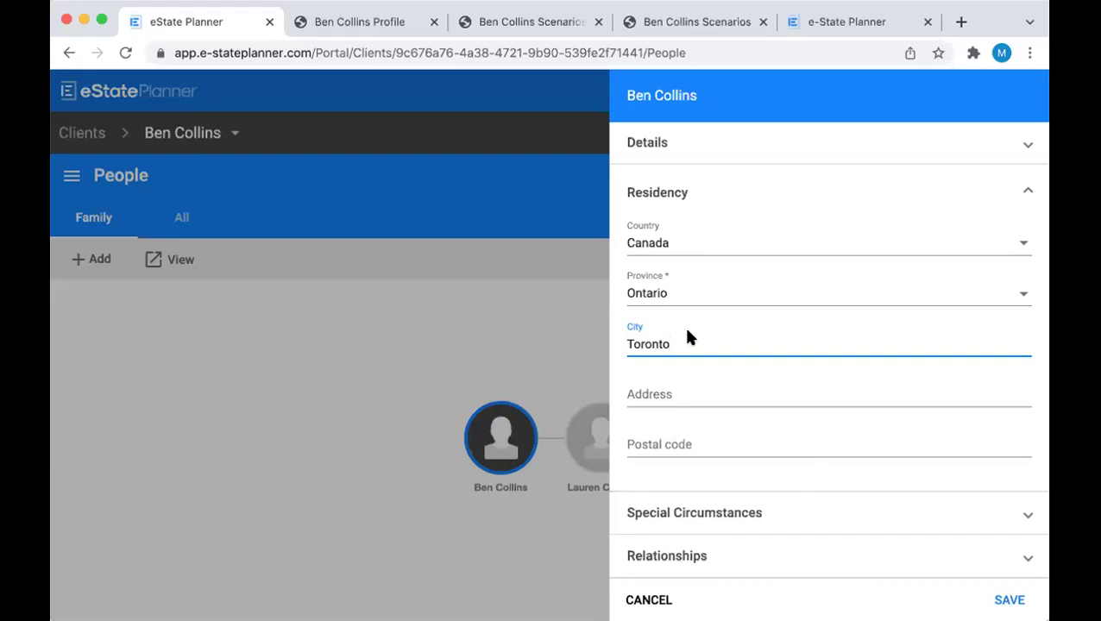
{"action": "left_click", "coordinate": [737, 519]}
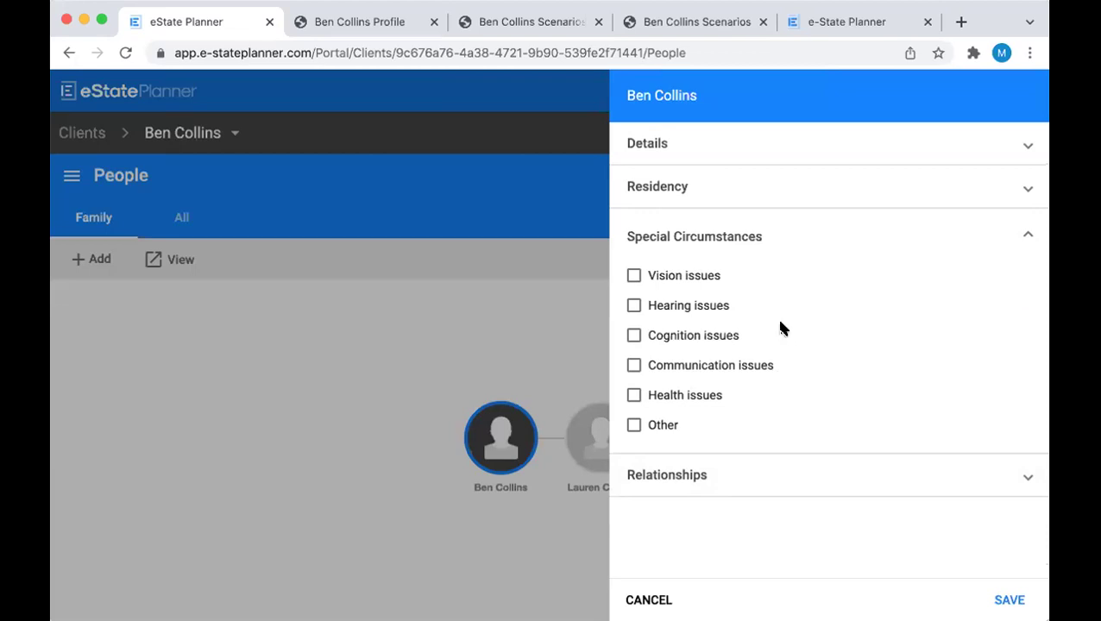
Leave Vision issues unticked, review the spouse relationship, and save the profile
{"action": "left_click", "coordinate": [635, 276]}
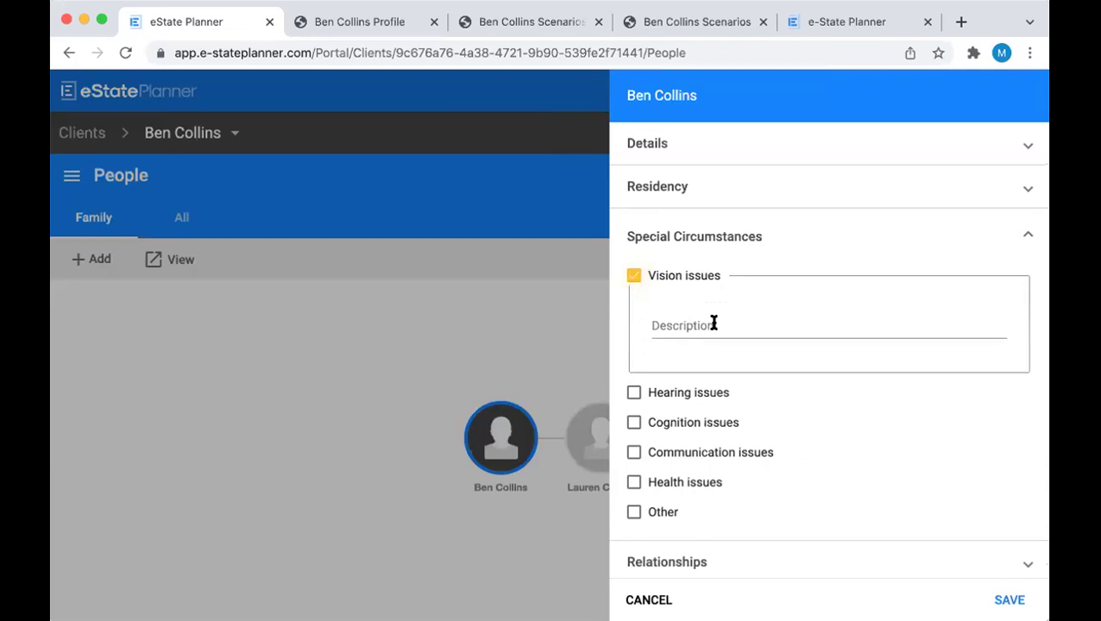
{"action": "left_click", "coordinate": [635, 277]}
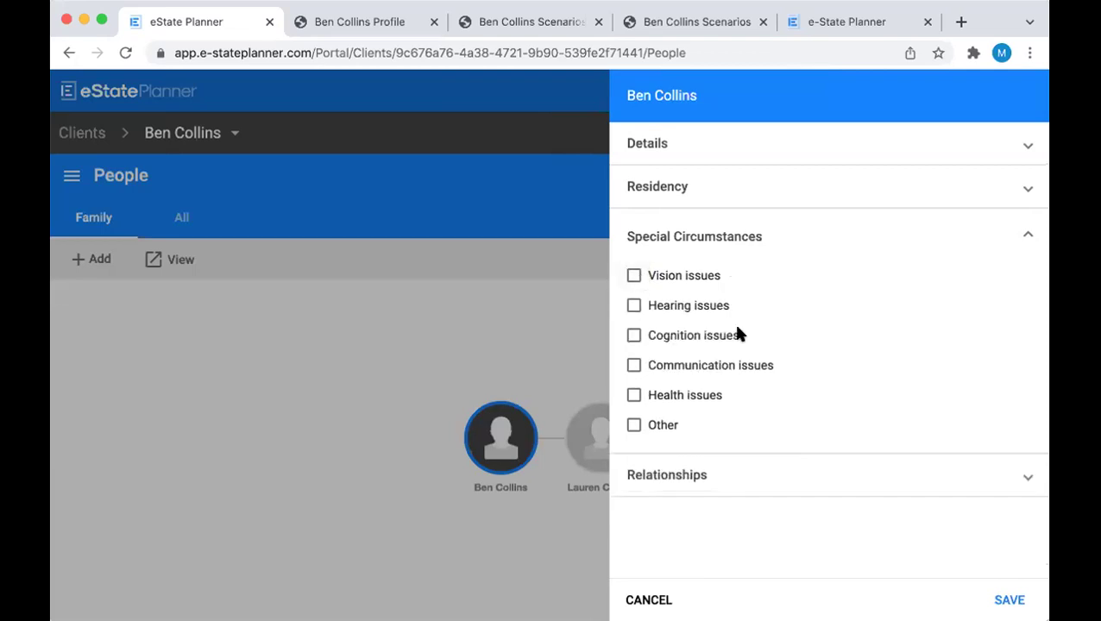
{"action": "left_click", "coordinate": [802, 474]}
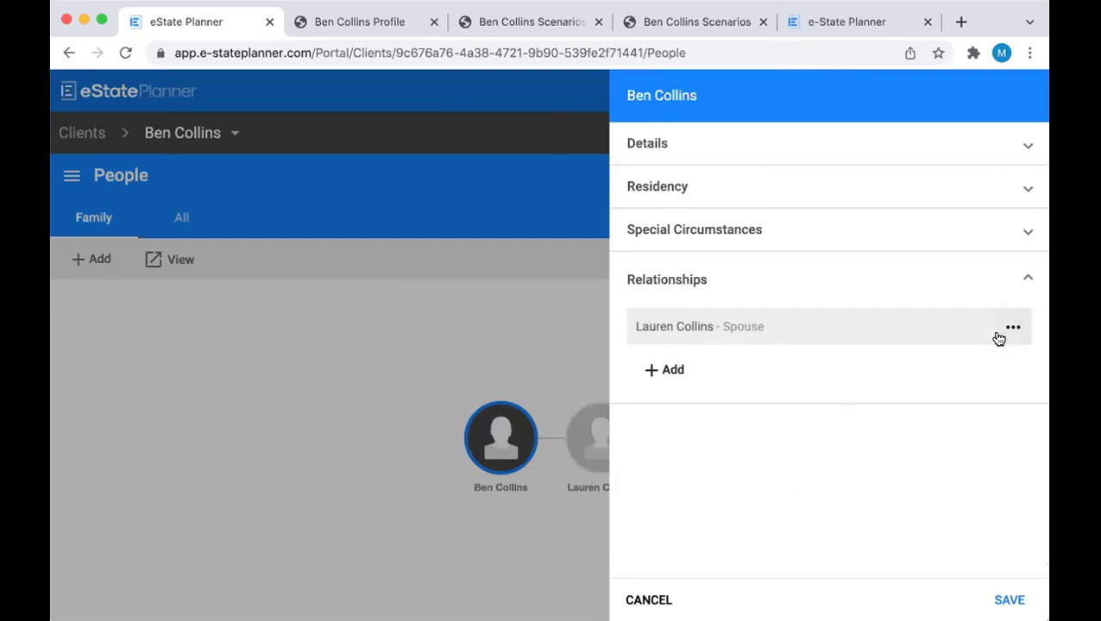
{"action": "left_click", "coordinate": [1008, 601]}
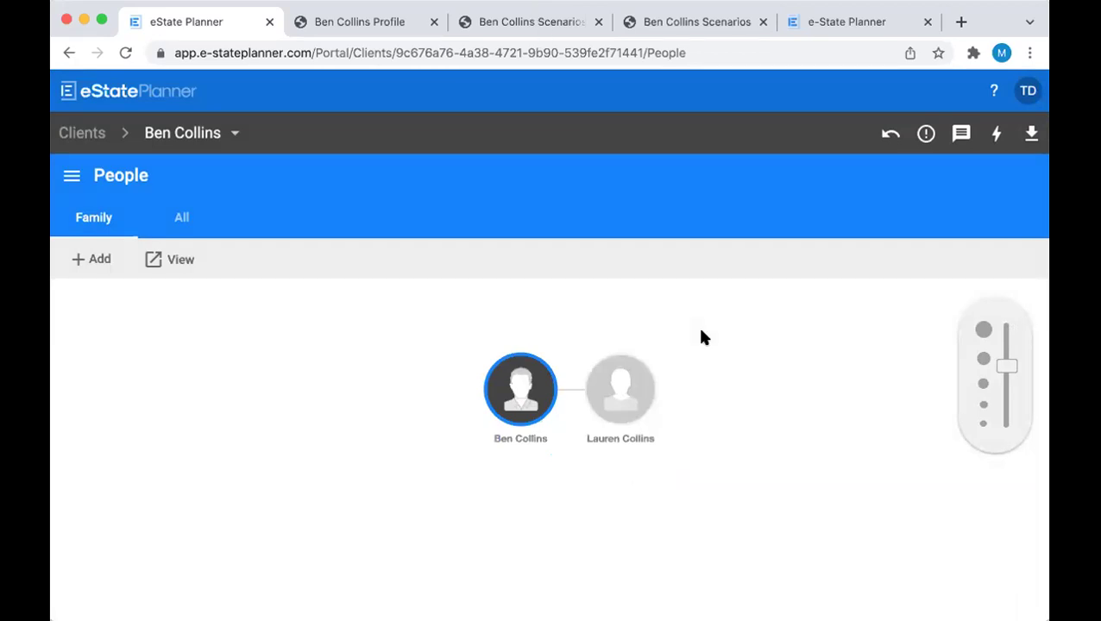
Start adding a child to the client, keeping the spouse as other parent
{"action": "left_click", "coordinate": [631, 391]}
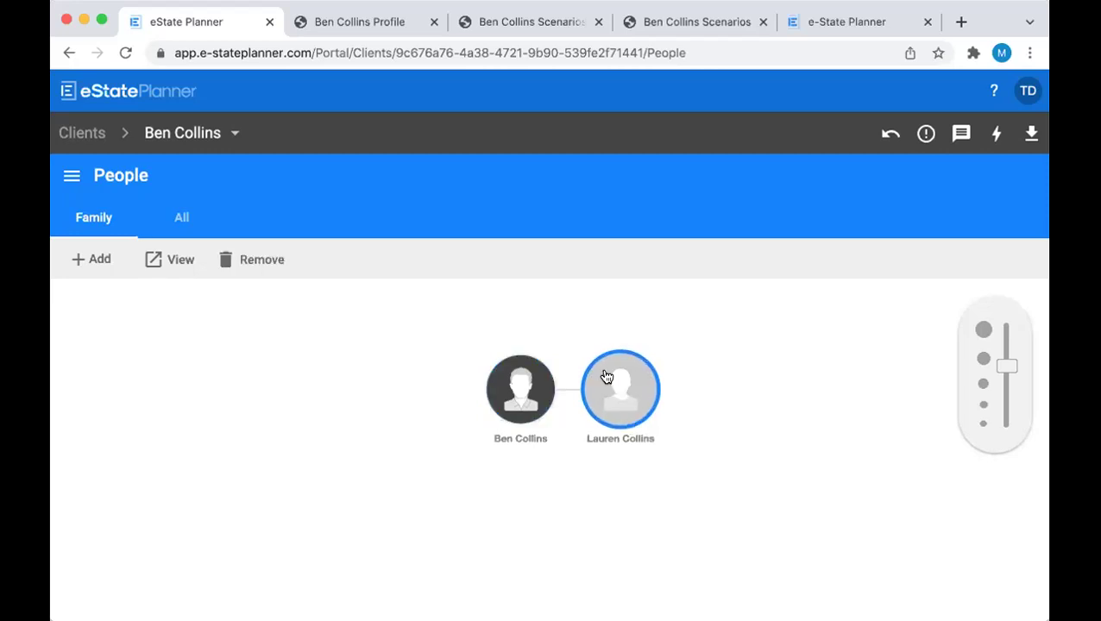
{"action": "left_click", "coordinate": [533, 382]}
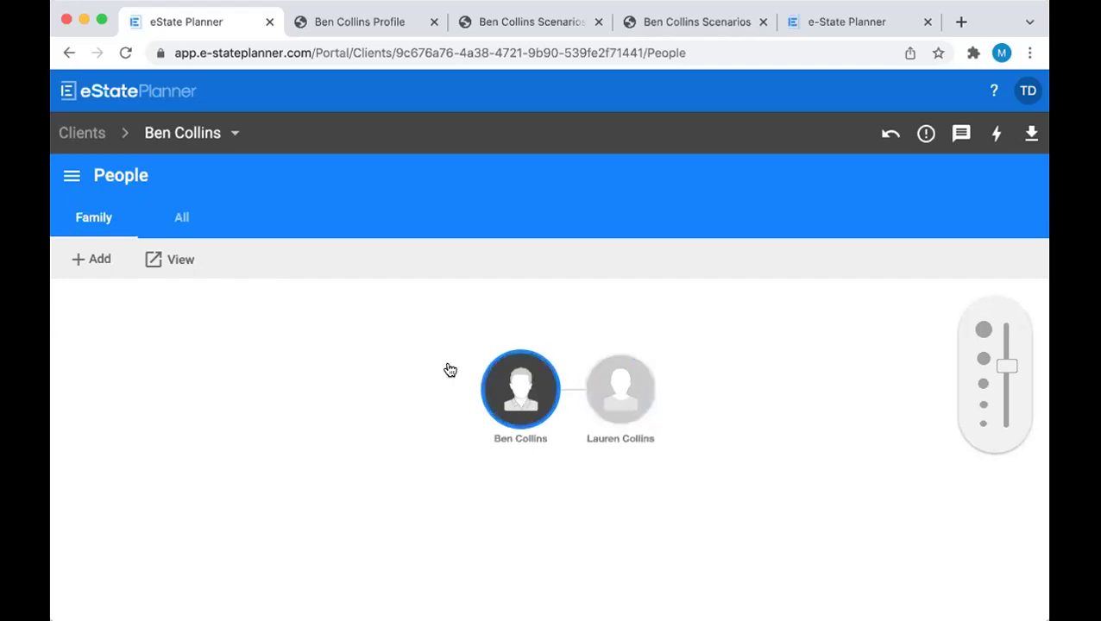
{"action": "left_click", "coordinate": [82, 257]}
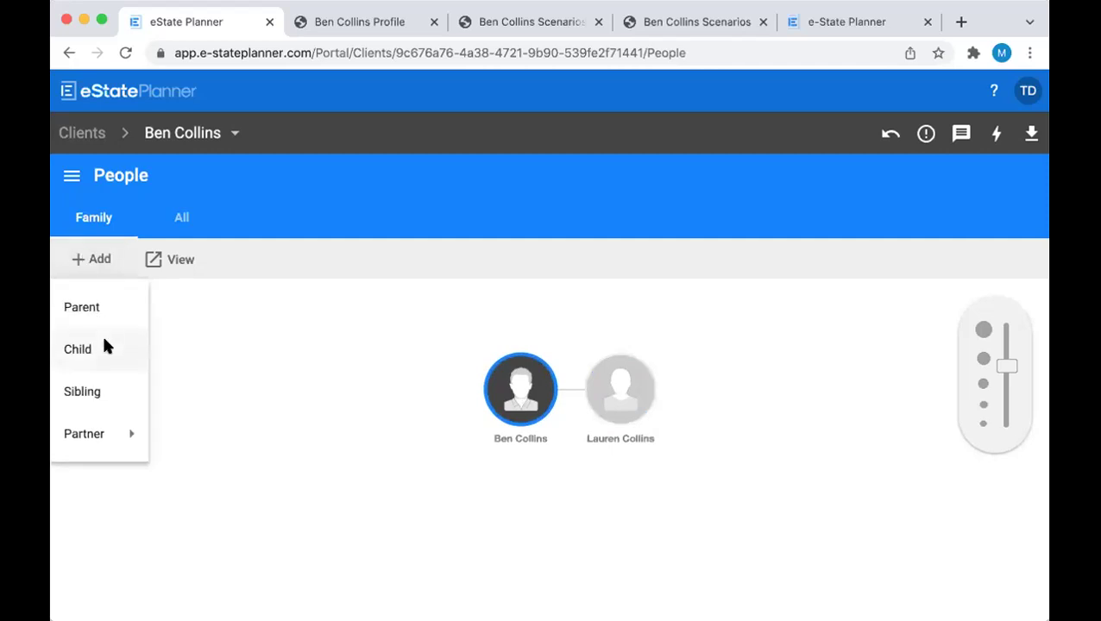
{"action": "left_click", "coordinate": [86, 354]}
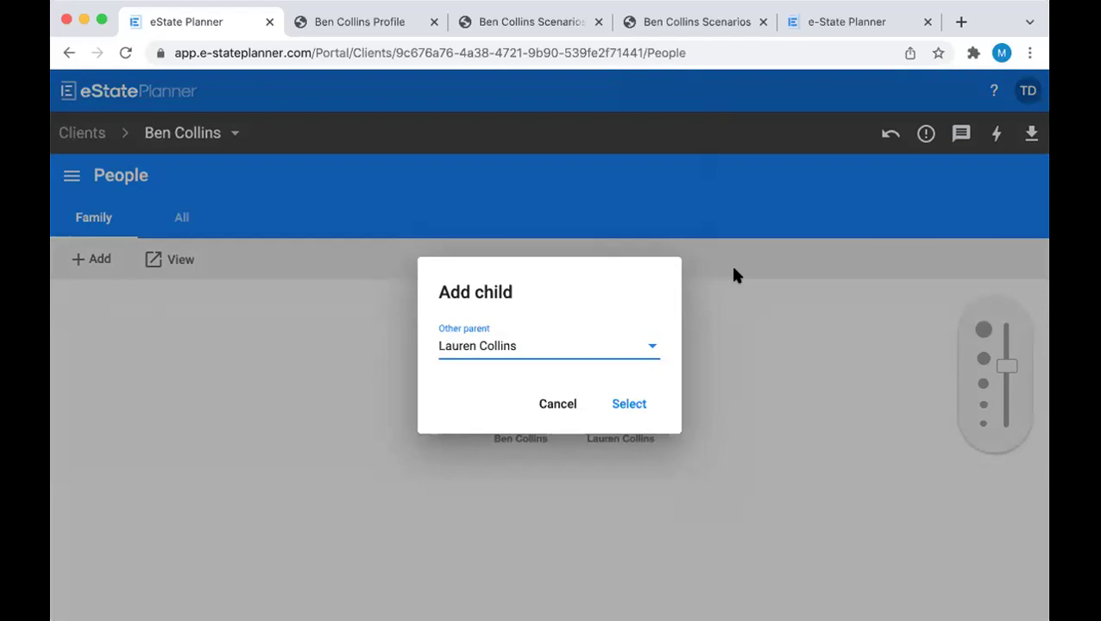
{"action": "left_click", "coordinate": [652, 352]}
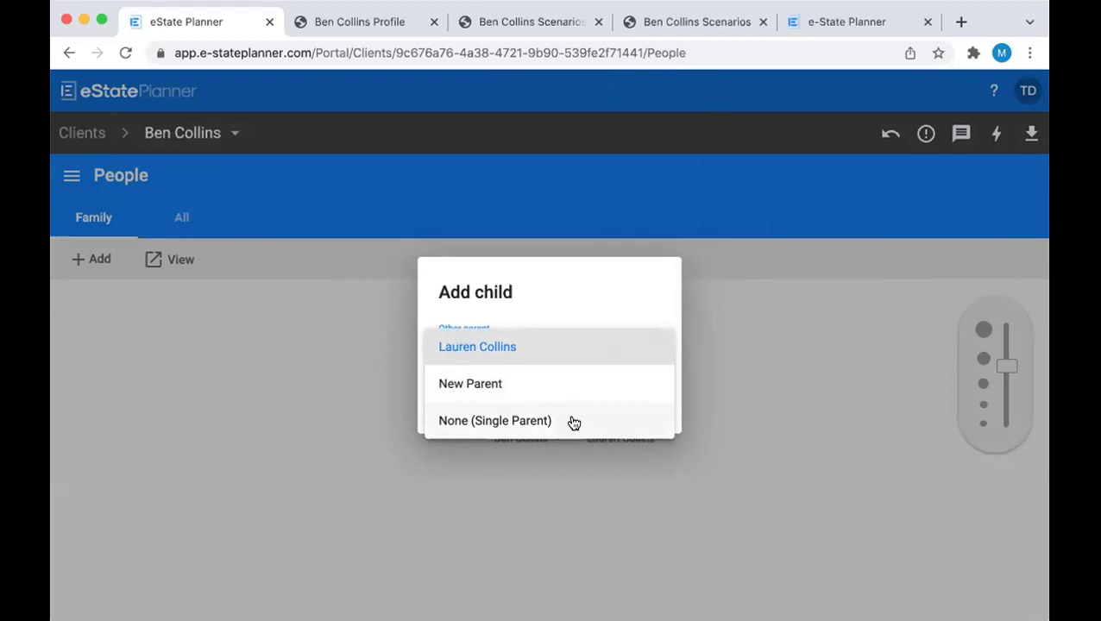
{"action": "left_click", "coordinate": [577, 356]}
{"action": "left_click", "coordinate": [627, 404]}
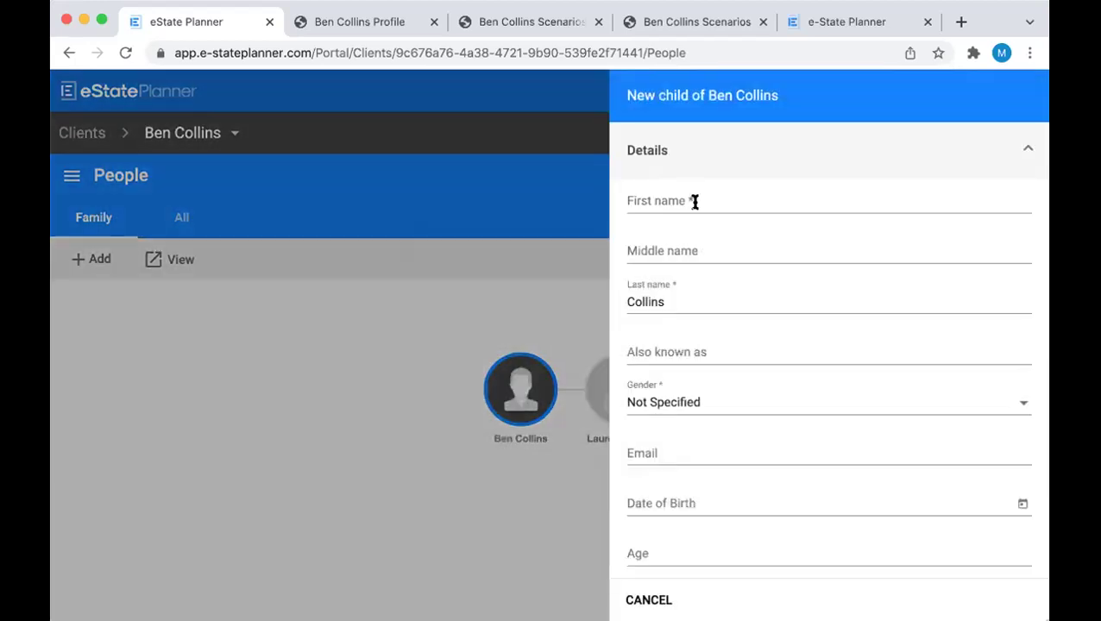
{"action": "left_click", "coordinate": [691, 200]}
{"action": "type", "text": "Jon"}
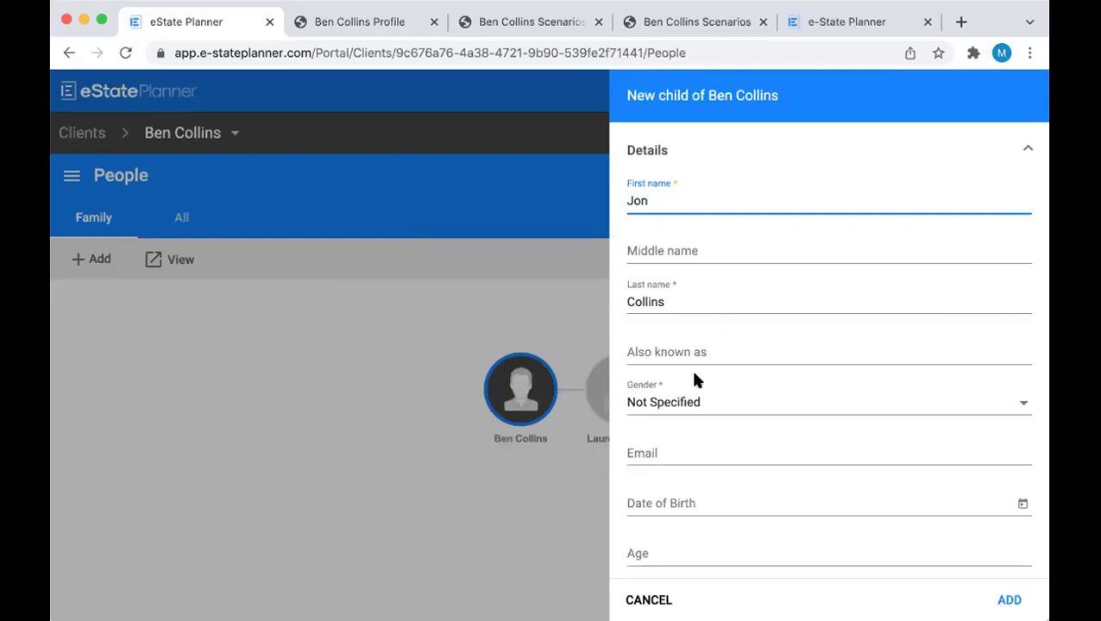
{"action": "left_click", "coordinate": [685, 402]}
{"action": "left_click", "coordinate": [677, 341]}
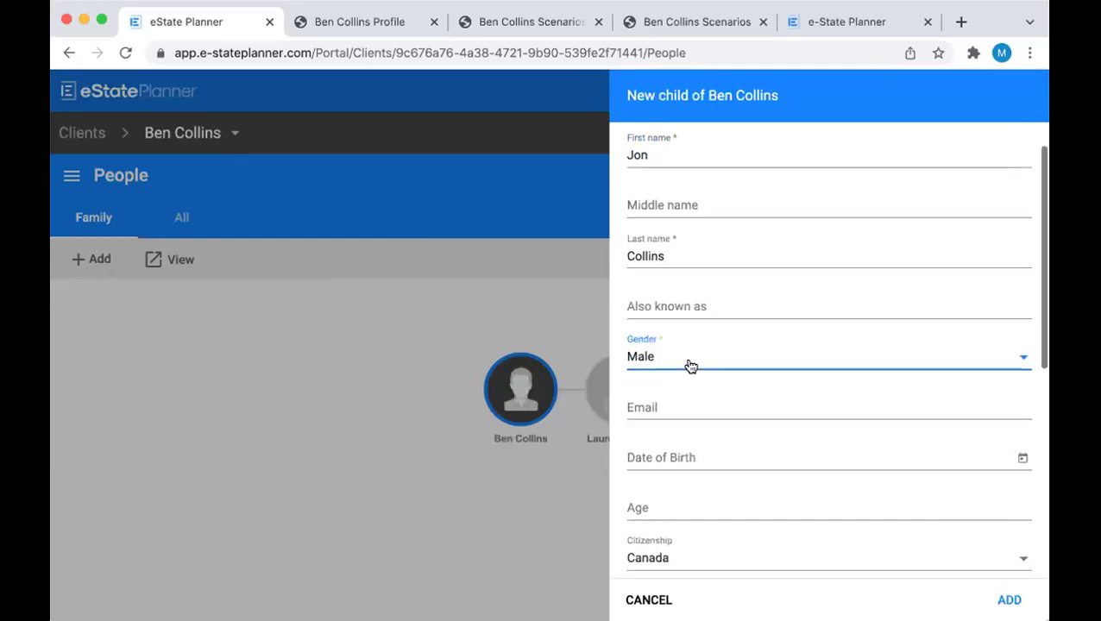
{"action": "left_click", "coordinate": [669, 447]}
{"action": "scroll", "coordinate": [669, 447], "scroll_direction": "down", "scroll_amount": 2}
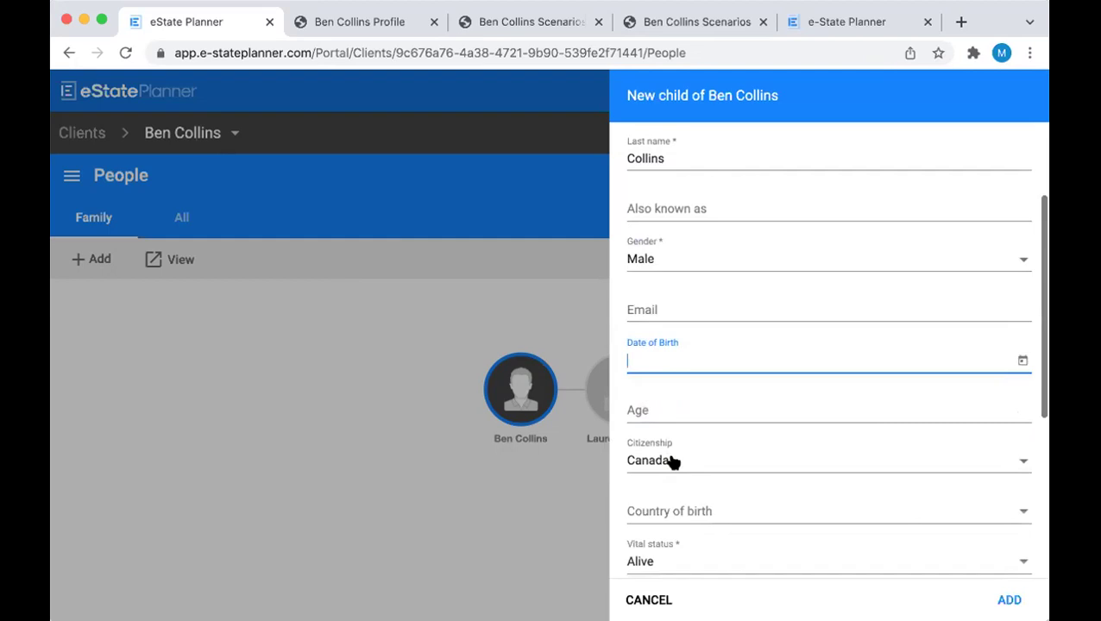
{"action": "type", "text": "July "}
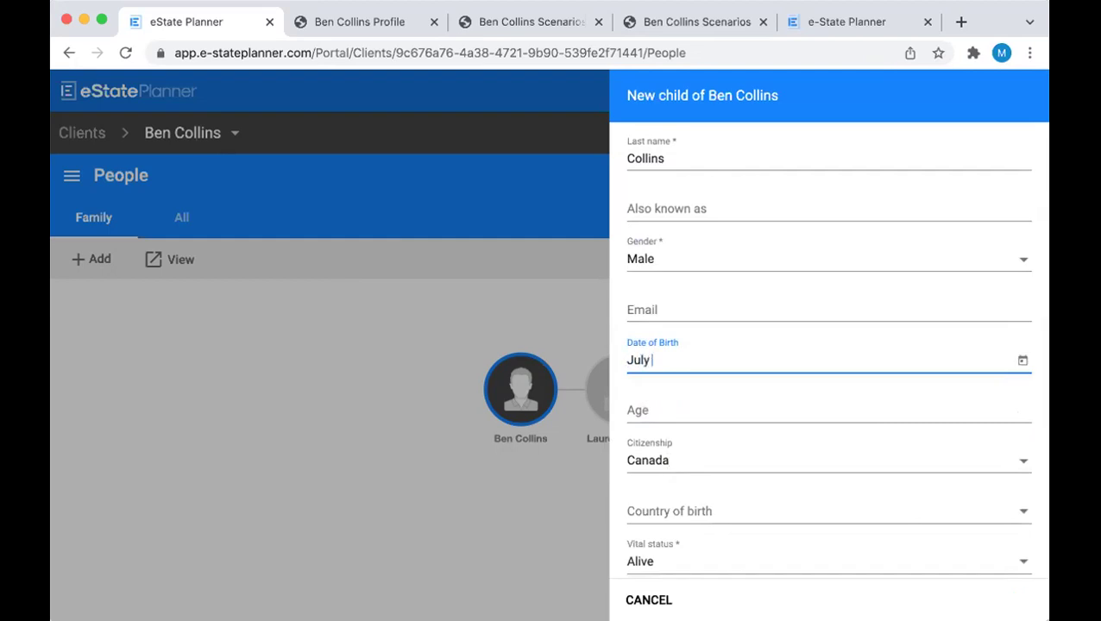
{"action": "type", "text": "19, 2000"}
{"action": "scroll", "coordinate": [752, 431], "scroll_direction": "down", "scroll_amount": 3}
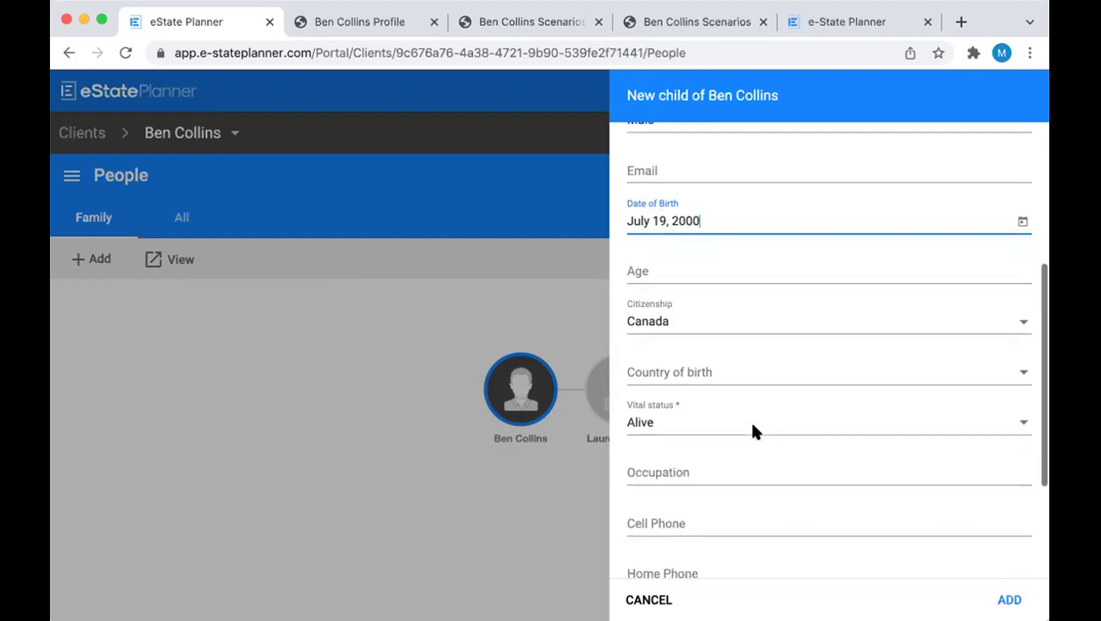
{"action": "left_click", "coordinate": [728, 366]}
{"action": "left_click", "coordinate": [699, 383]}
{"action": "scroll", "coordinate": [699, 383], "scroll_direction": "down", "scroll_amount": 3}
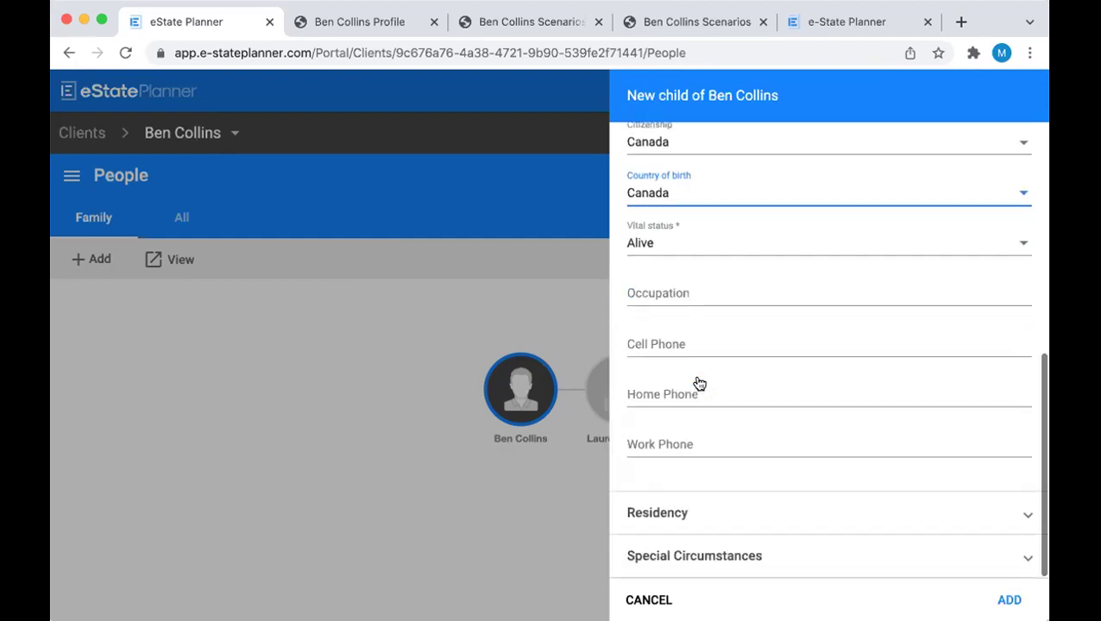
{"action": "left_click", "coordinate": [731, 555]}
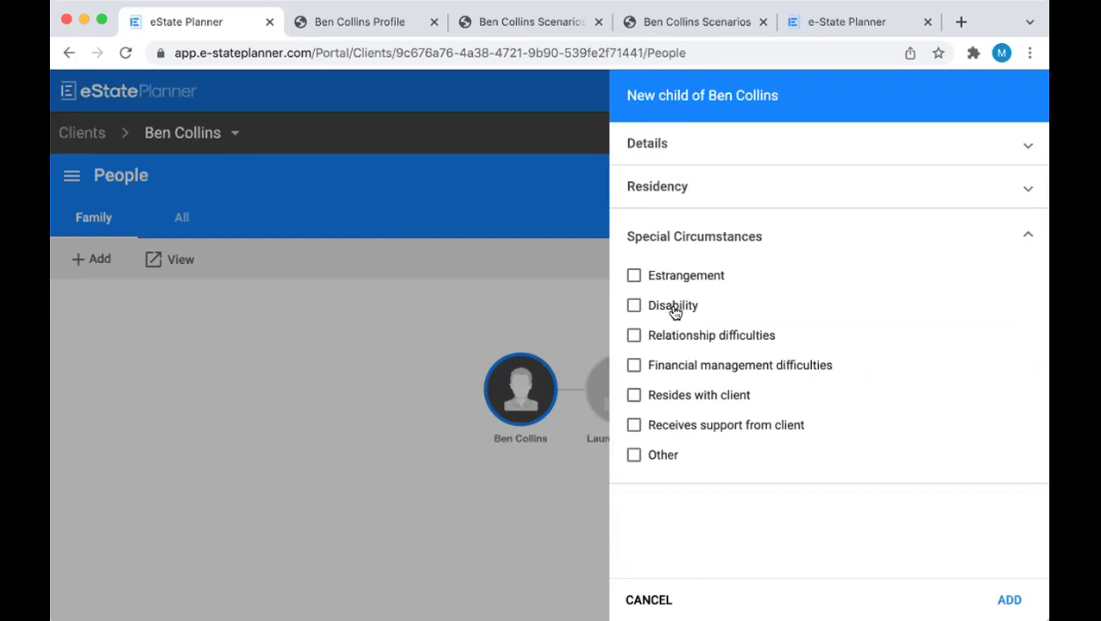
Leave Disability unticked and add the son to the family tree
{"action": "left_click", "coordinate": [633, 306]}
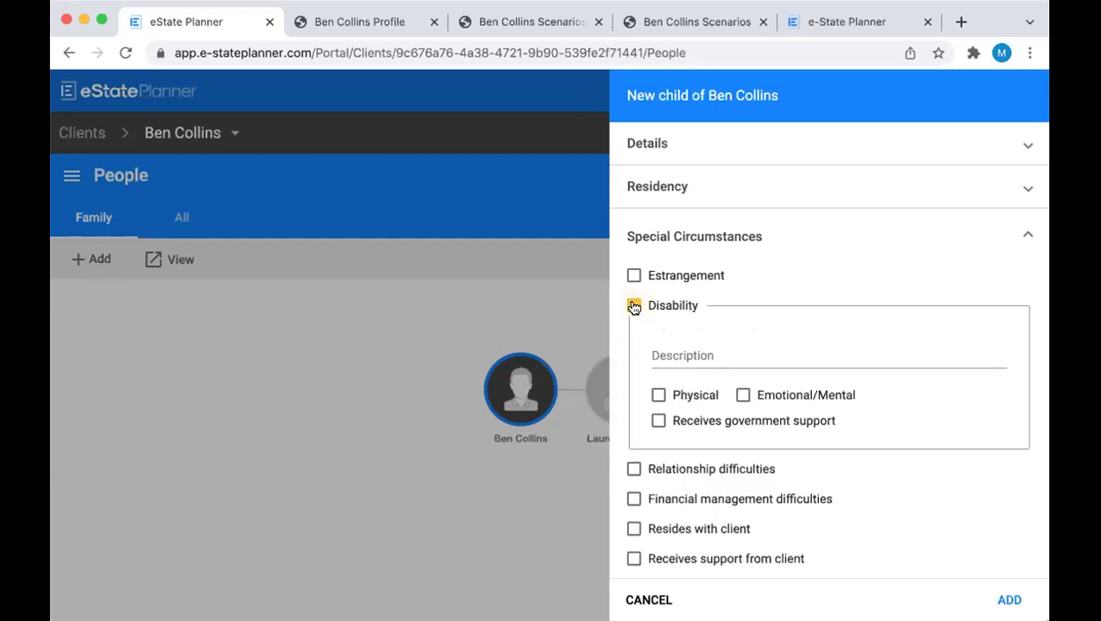
{"action": "left_click", "coordinate": [633, 306]}
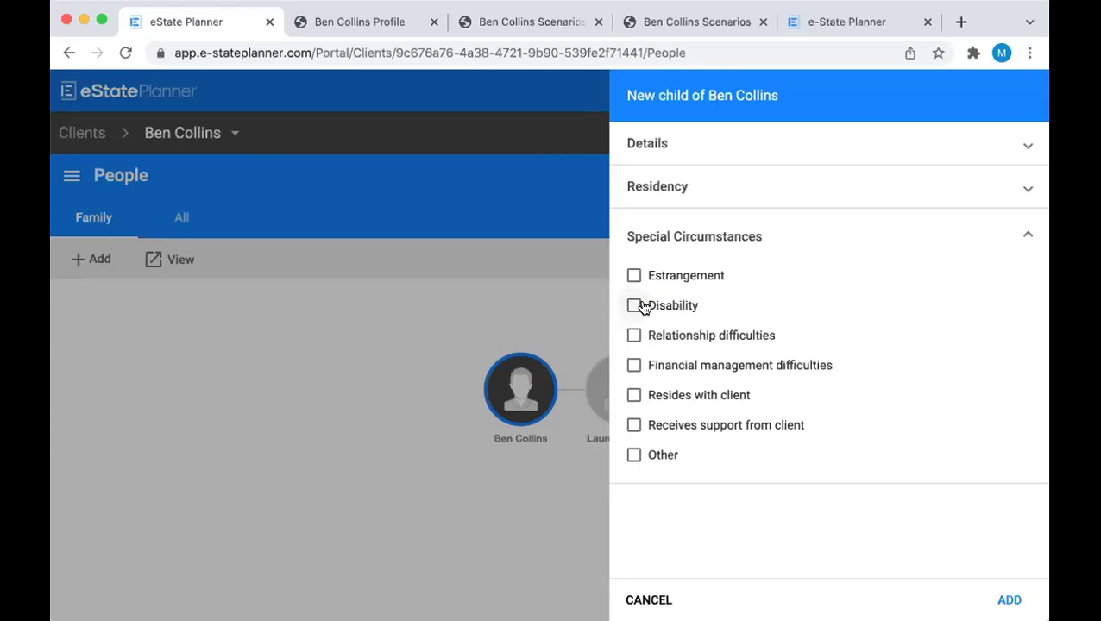
{"action": "left_click", "coordinate": [1008, 598]}
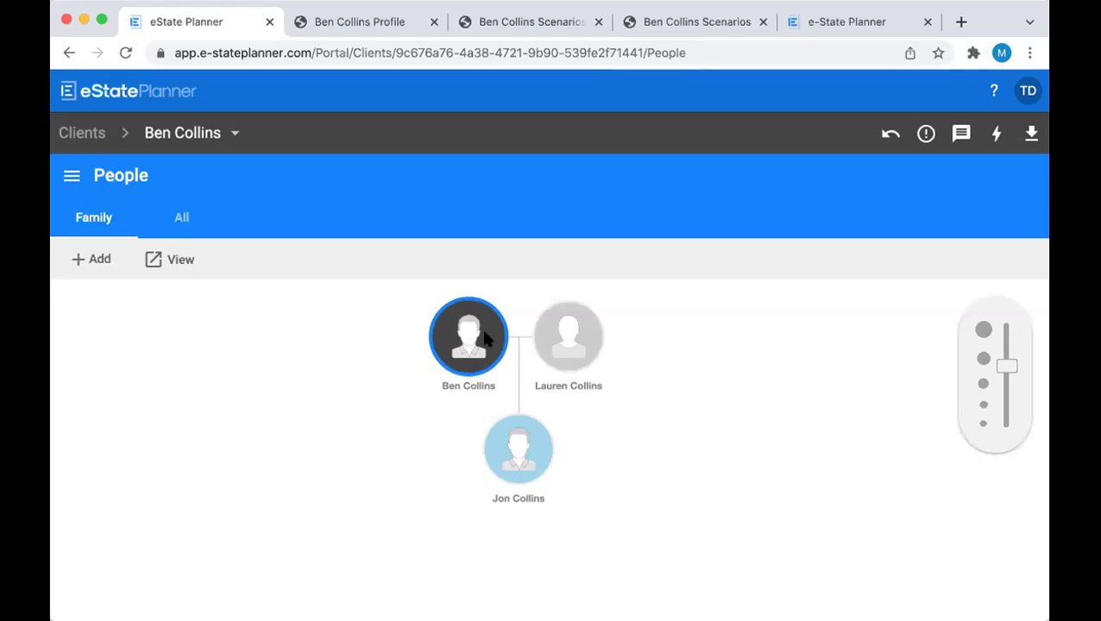
Start adding a child to the son with None (Single Parent) as other parent
{"action": "left_click", "coordinate": [523, 457]}
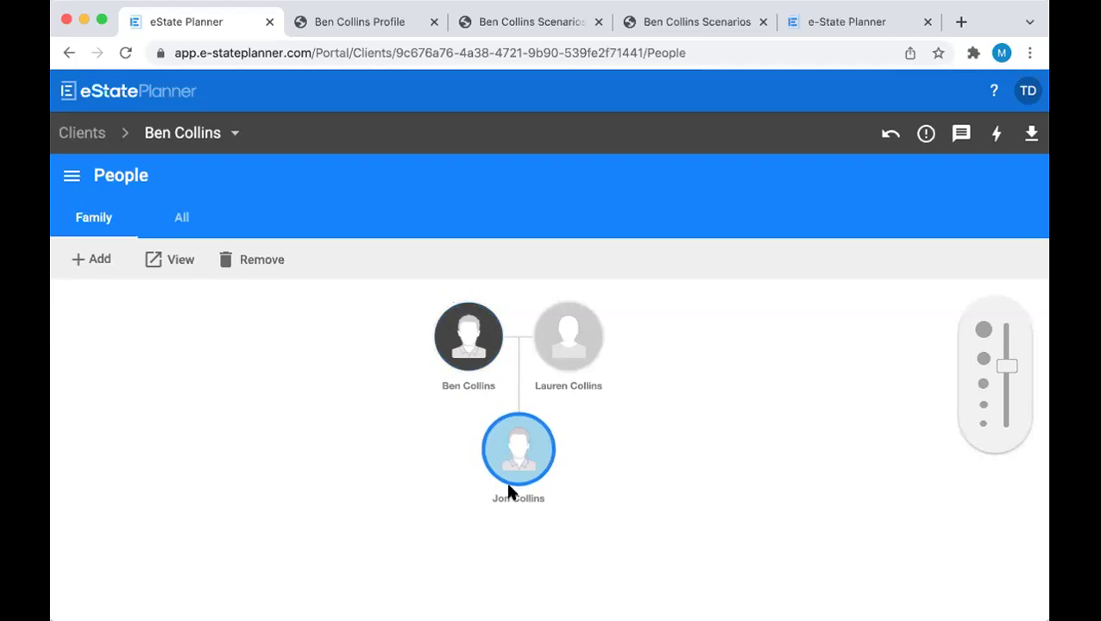
{"action": "left_click", "coordinate": [74, 262]}
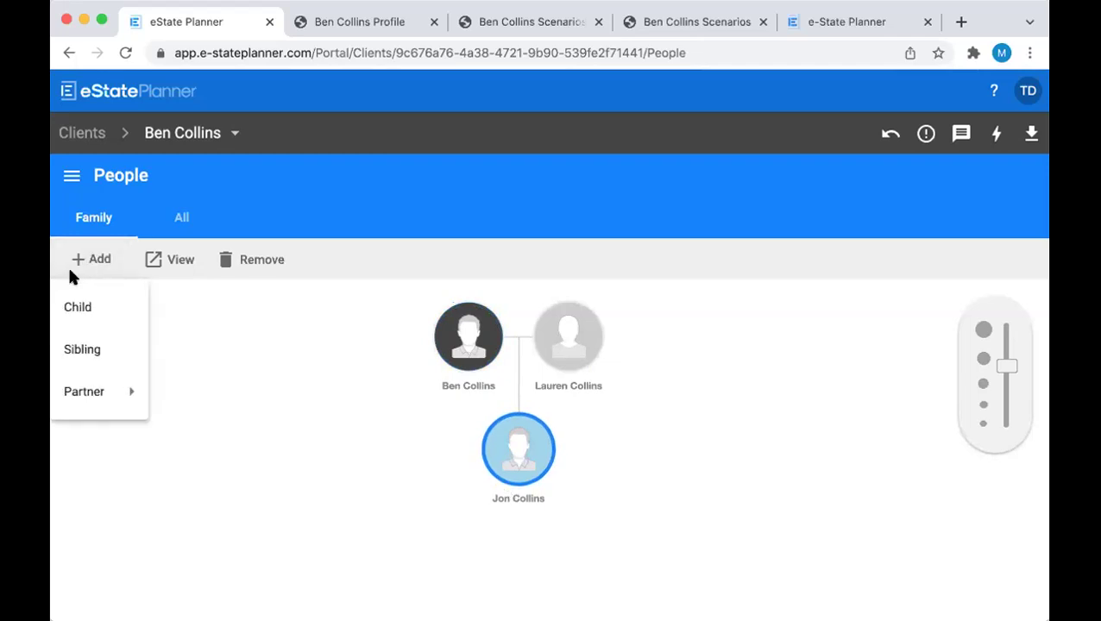
{"action": "left_click", "coordinate": [96, 306]}
{"action": "left_click", "coordinate": [559, 323]}
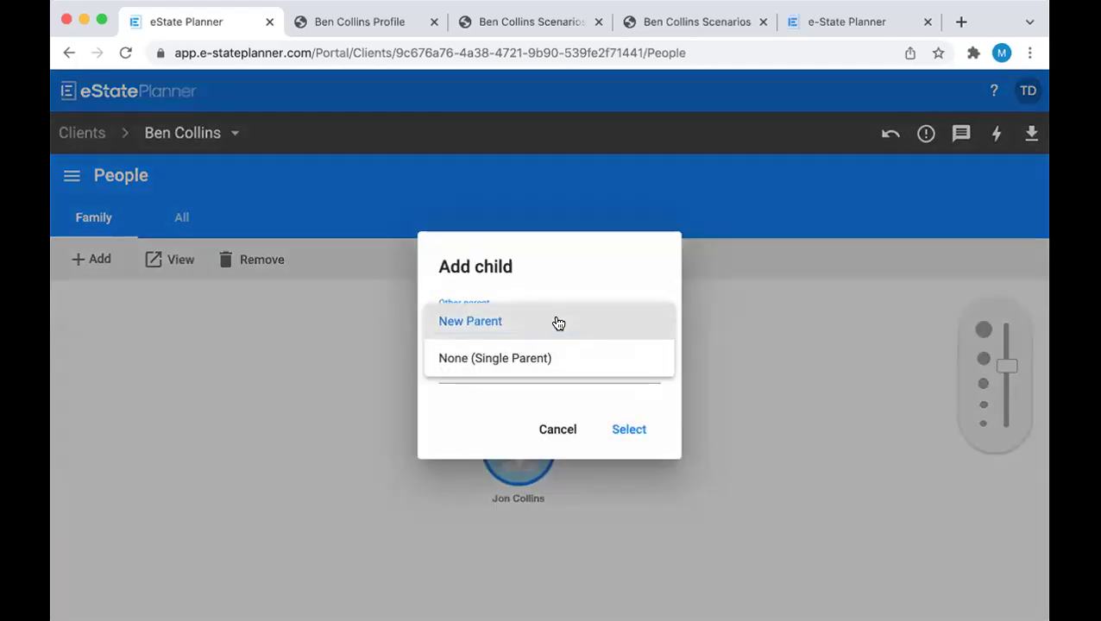
{"action": "left_click", "coordinate": [556, 349]}
{"action": "left_click", "coordinate": [614, 409]}
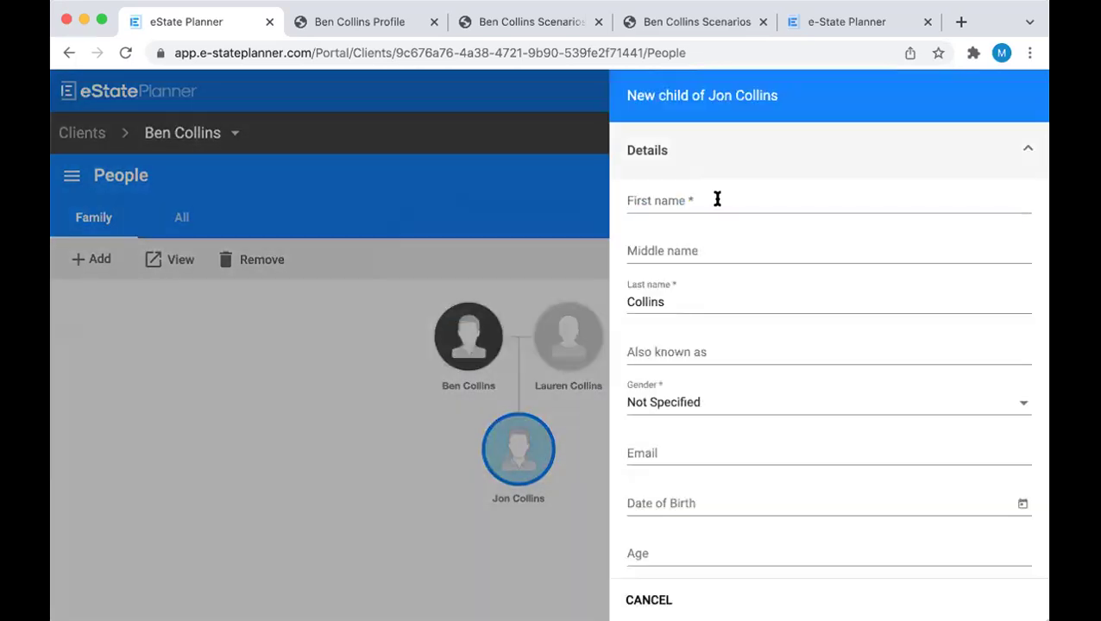
Enter the granddaughter's first name, set gender Female, and add her to the tree
{"action": "left_click", "coordinate": [717, 199]}
{"action": "type", "text": "Lily"}
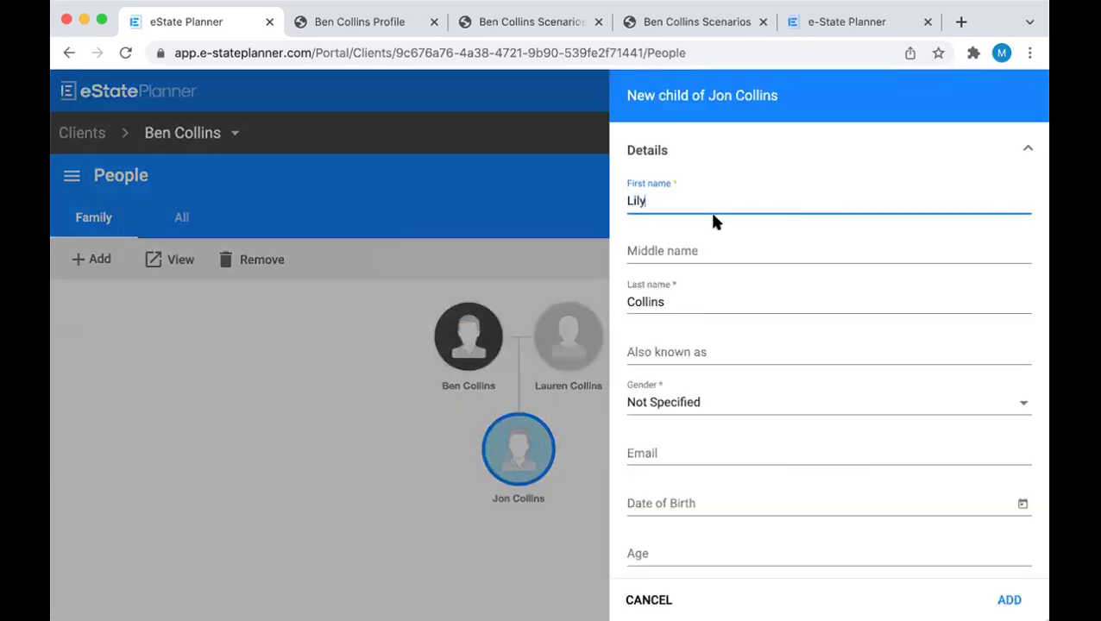
{"action": "left_click", "coordinate": [699, 406]}
{"action": "left_click", "coordinate": [681, 364]}
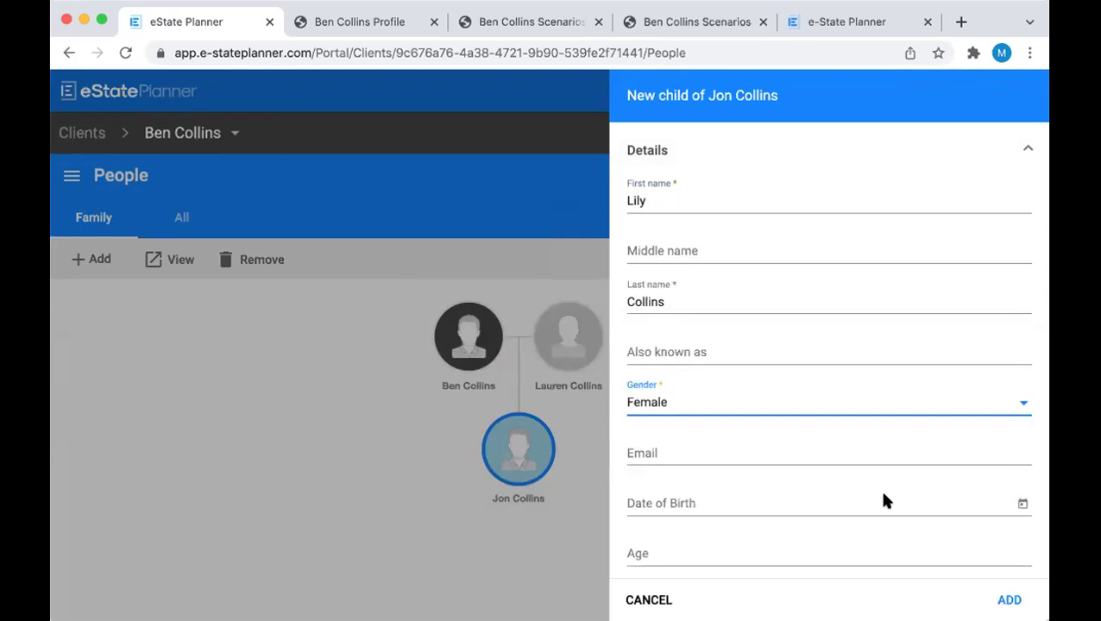
{"action": "left_click", "coordinate": [1009, 600]}
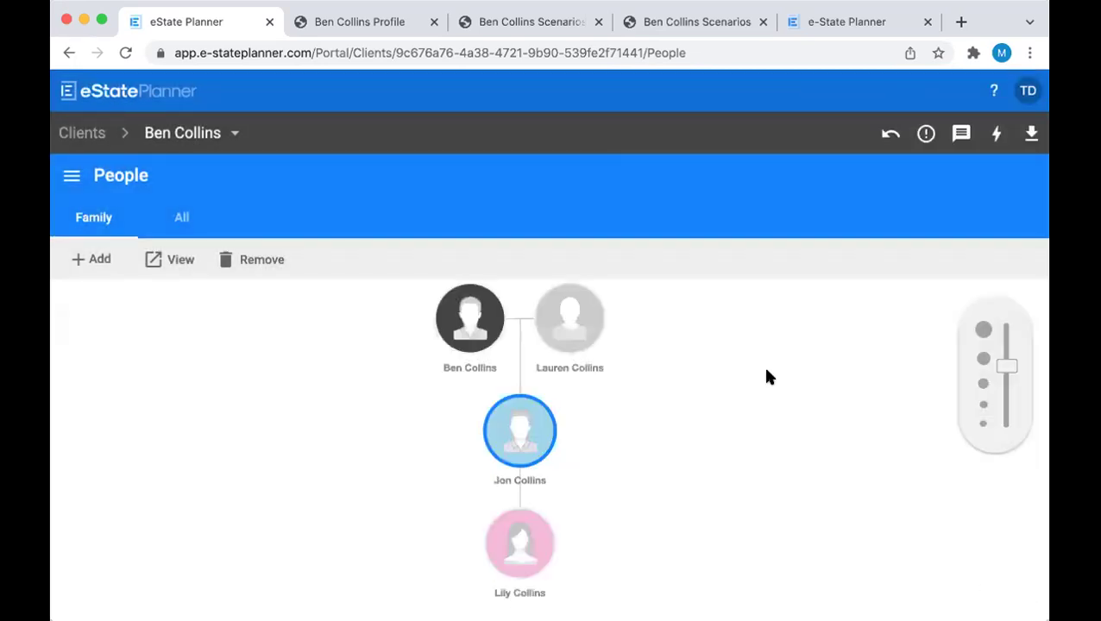
{"action": "left_click", "coordinate": [494, 330]}
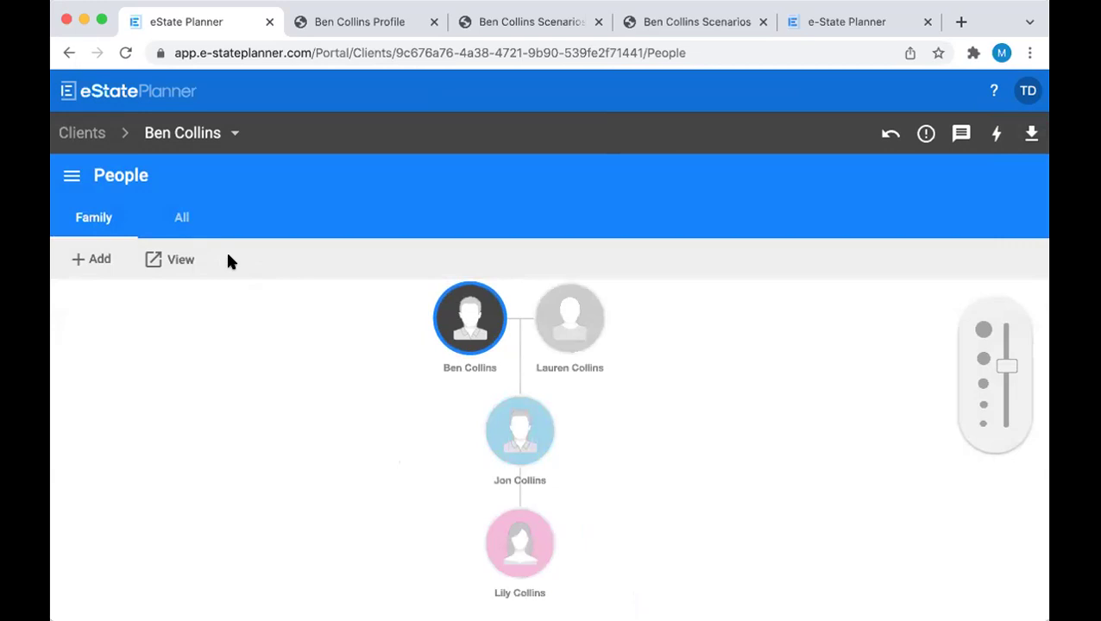
From the All people list, add the friend as a new Male person with first and last name
{"action": "left_click", "coordinate": [185, 223]}
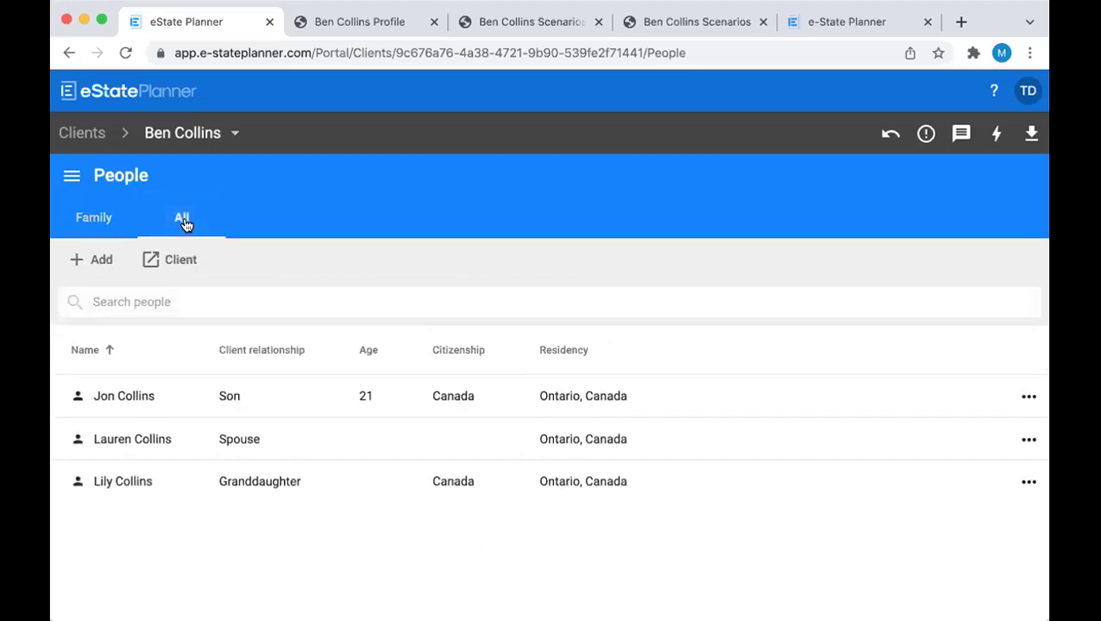
{"action": "left_click", "coordinate": [97, 258]}
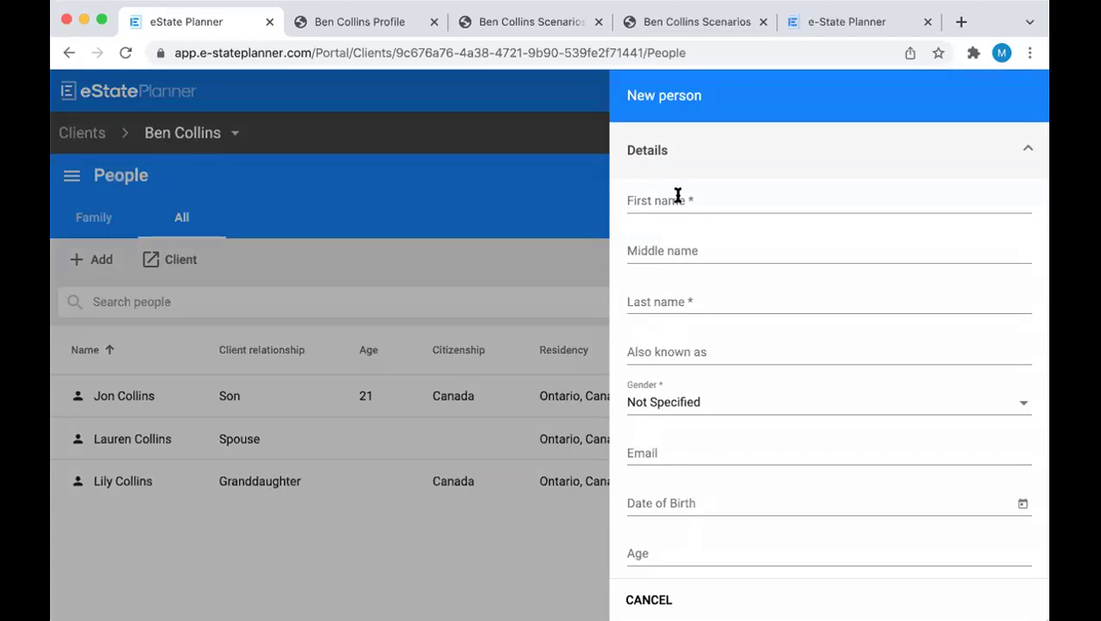
{"action": "left_click", "coordinate": [675, 197]}
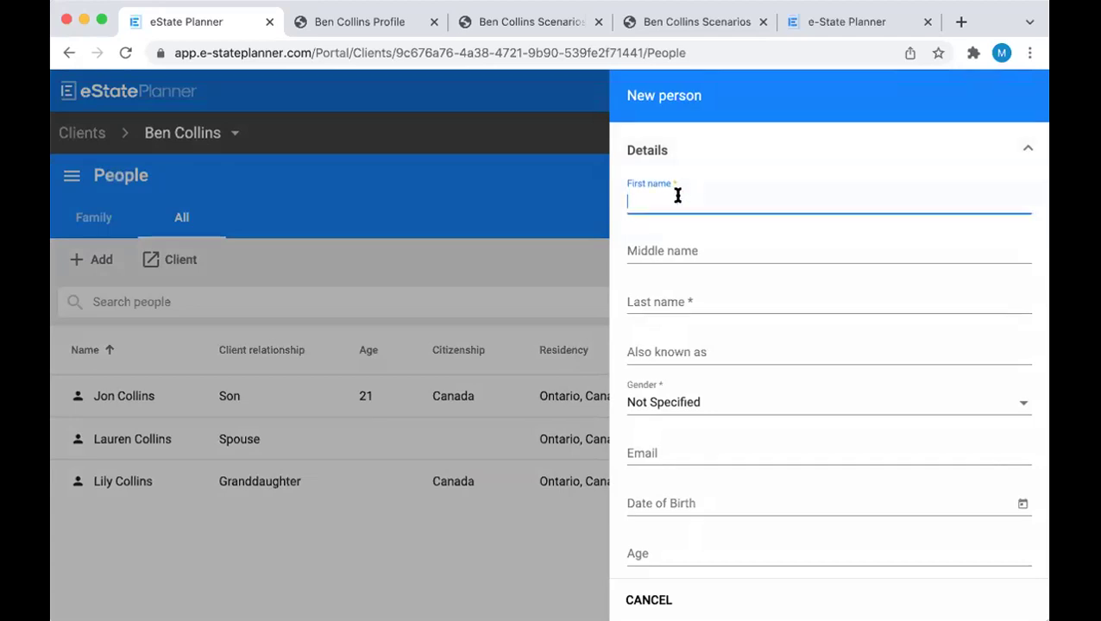
{"action": "left_click", "coordinate": [664, 292]}
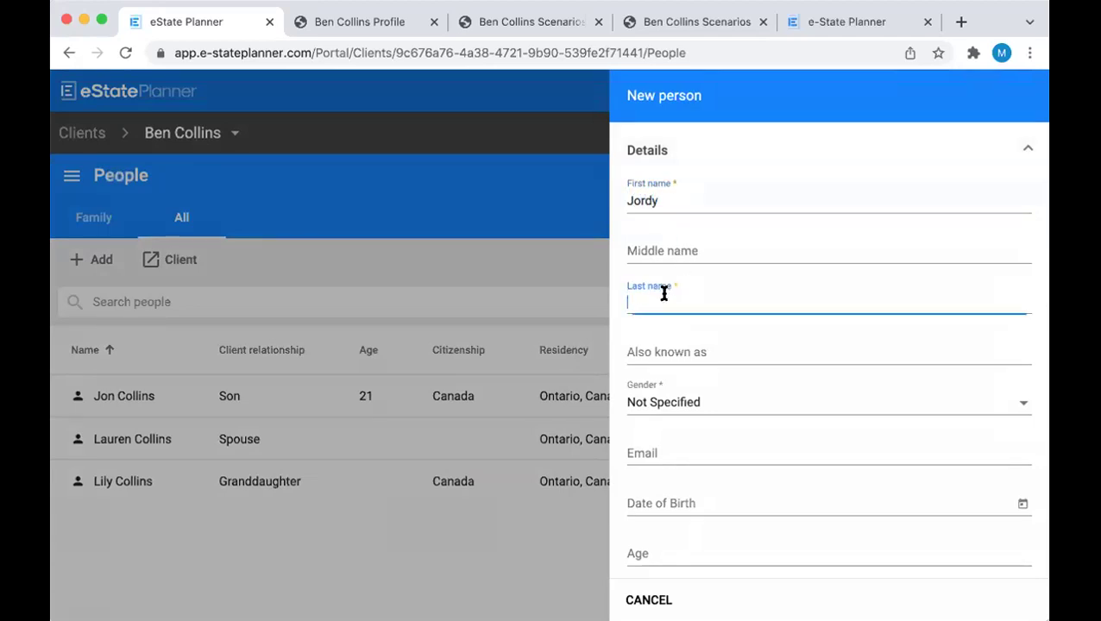
{"action": "left_click", "coordinate": [716, 397]}
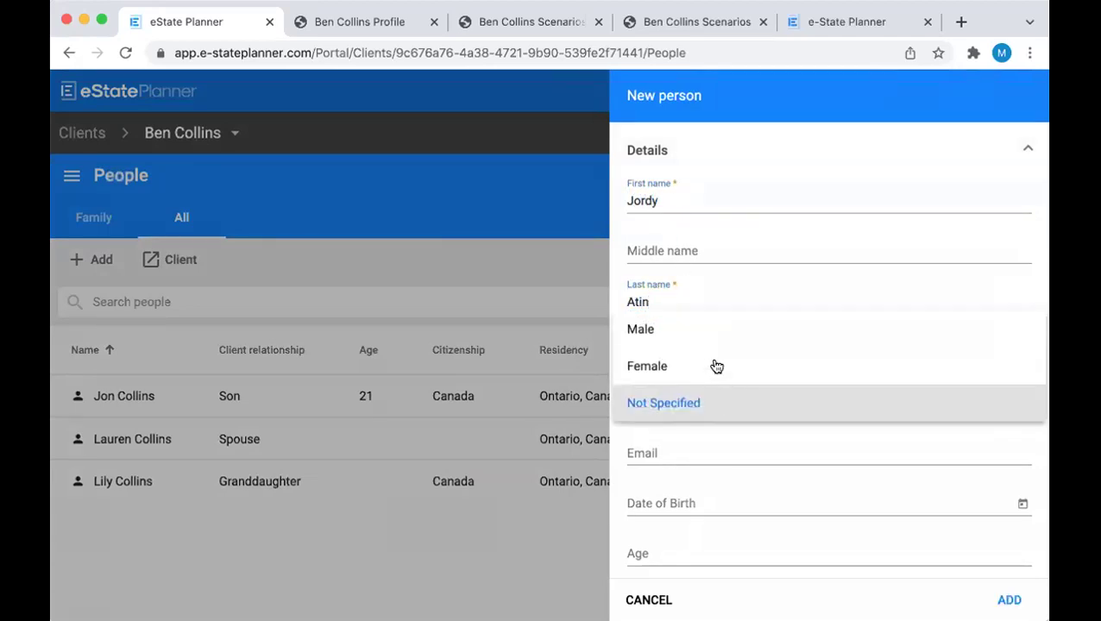
{"action": "left_click", "coordinate": [700, 329]}
{"action": "scroll", "coordinate": [780, 406], "scroll_direction": "down", "scroll_amount": 3}
{"action": "left_click", "coordinate": [1004, 590]}
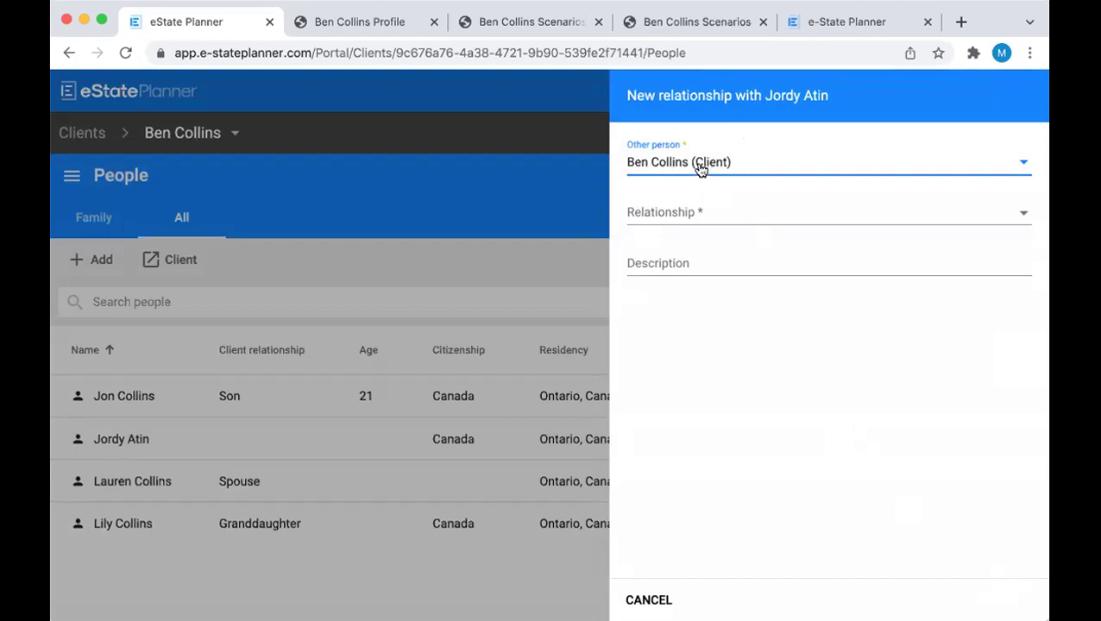
Set the new person's relationship to the client as Friend and save it
{"action": "left_click", "coordinate": [713, 211]}
{"action": "scroll", "coordinate": [724, 288], "scroll_direction": "down", "scroll_amount": 6}
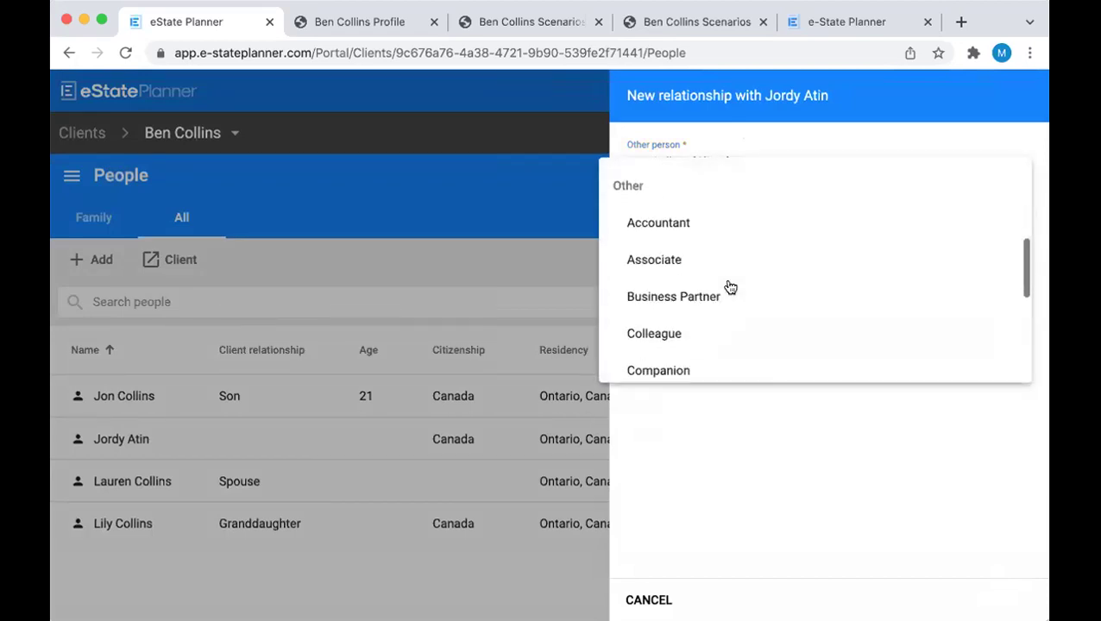
{"action": "scroll", "coordinate": [729, 288], "scroll_direction": "down", "scroll_amount": 2}
{"action": "left_click", "coordinate": [716, 327]}
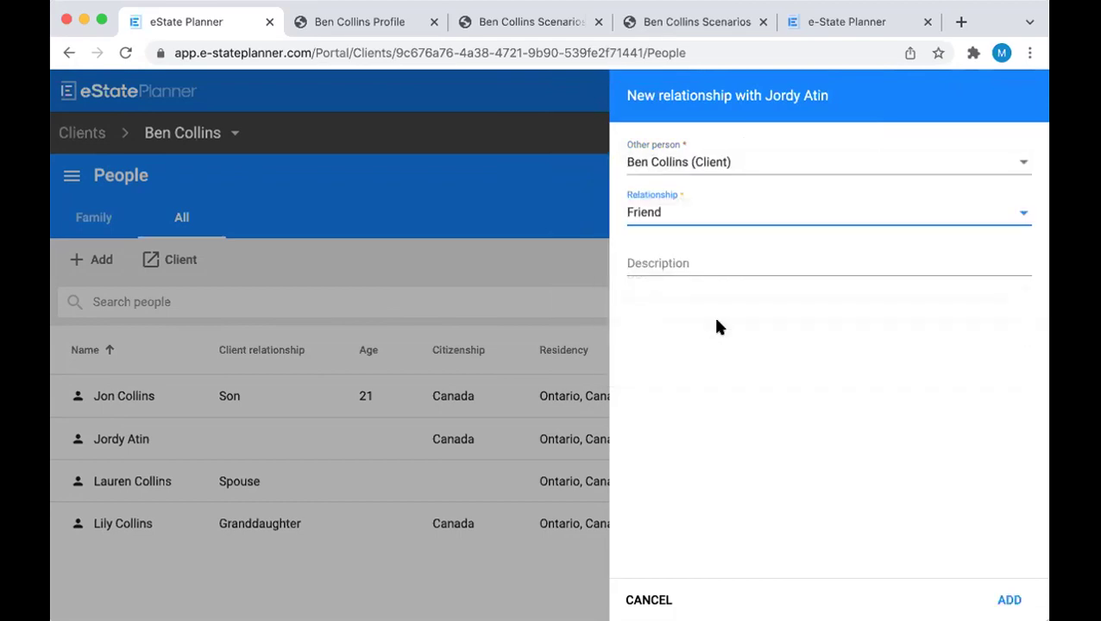
{"action": "left_click", "coordinate": [1017, 596]}
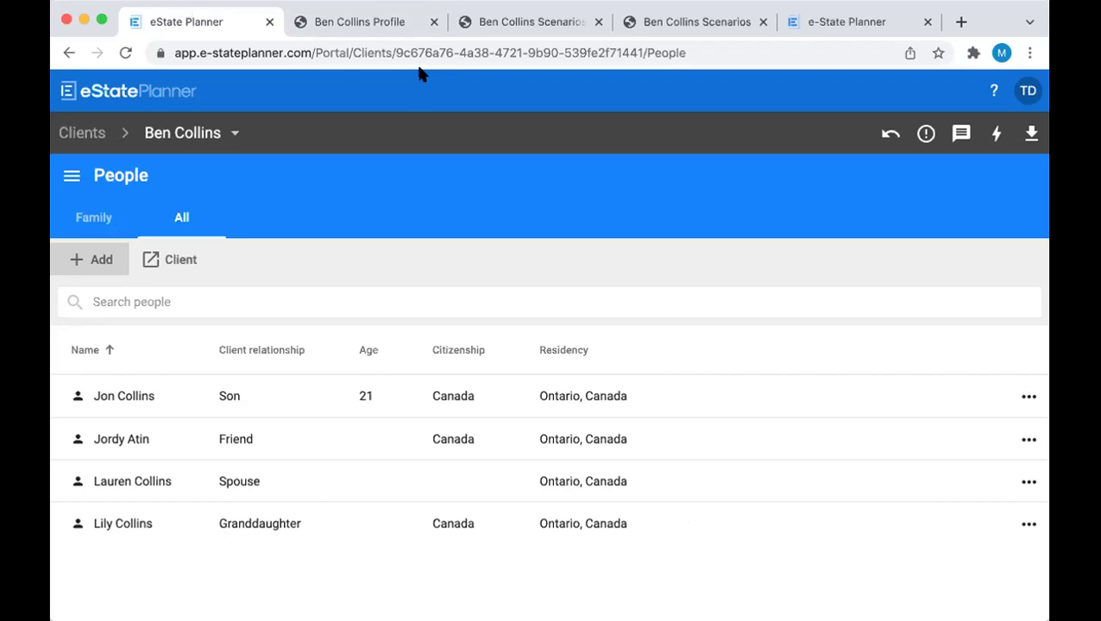
Go to the client's Assets page through the section navigation menu
{"action": "left_click", "coordinate": [72, 175]}
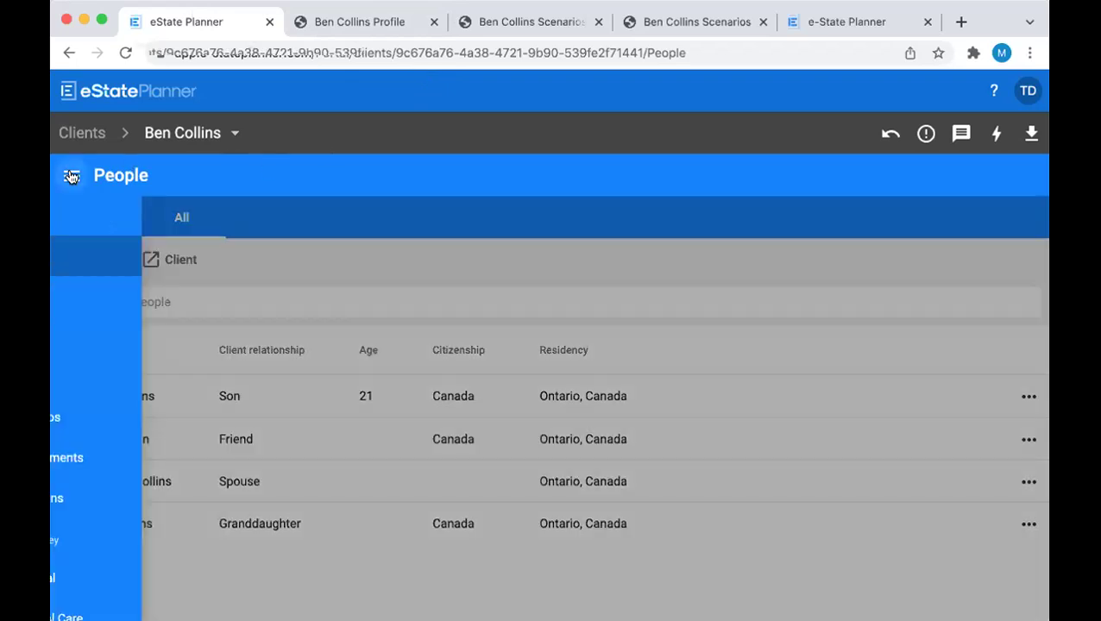
{"action": "left_click", "coordinate": [130, 295]}
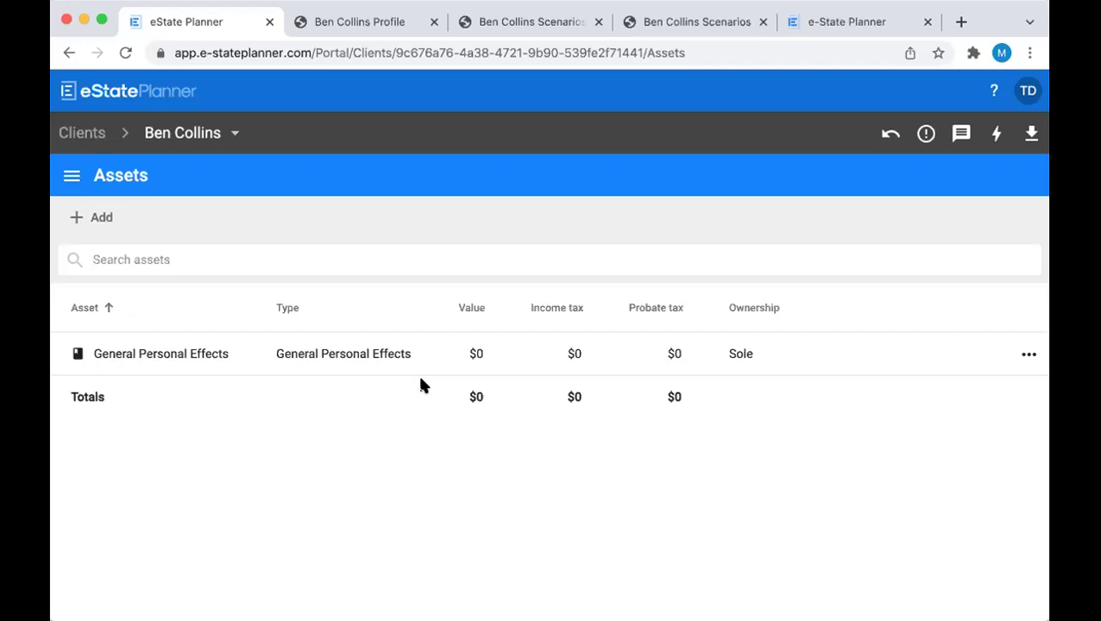
Add a new asset of type Bank Account and begin editing its name
{"action": "left_click", "coordinate": [102, 217]}
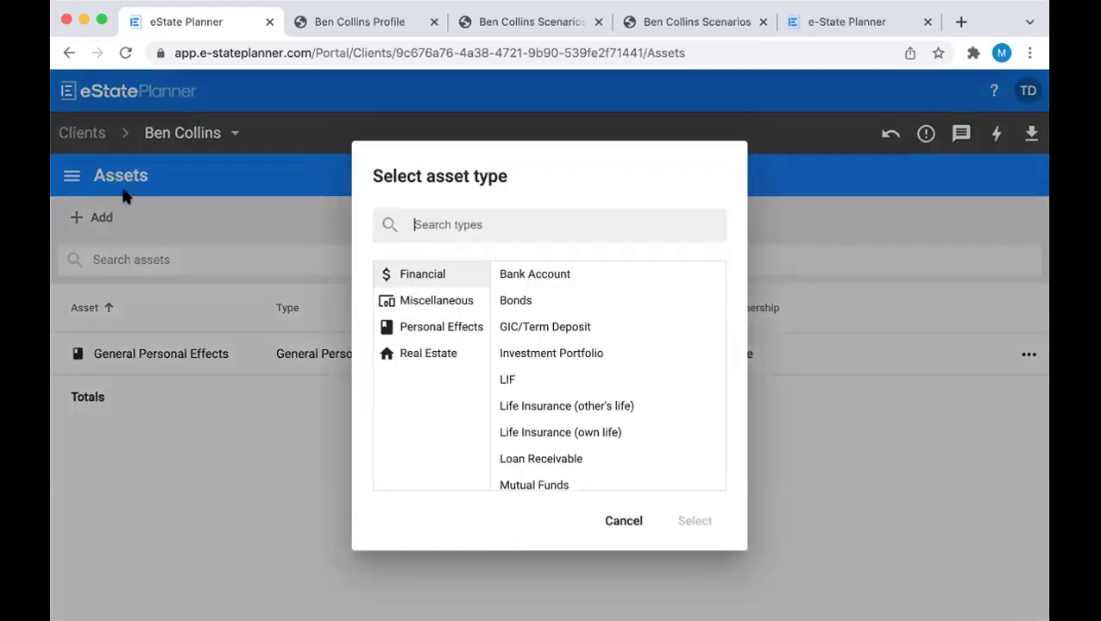
{"action": "left_click", "coordinate": [553, 285]}
{"action": "left_click", "coordinate": [688, 524]}
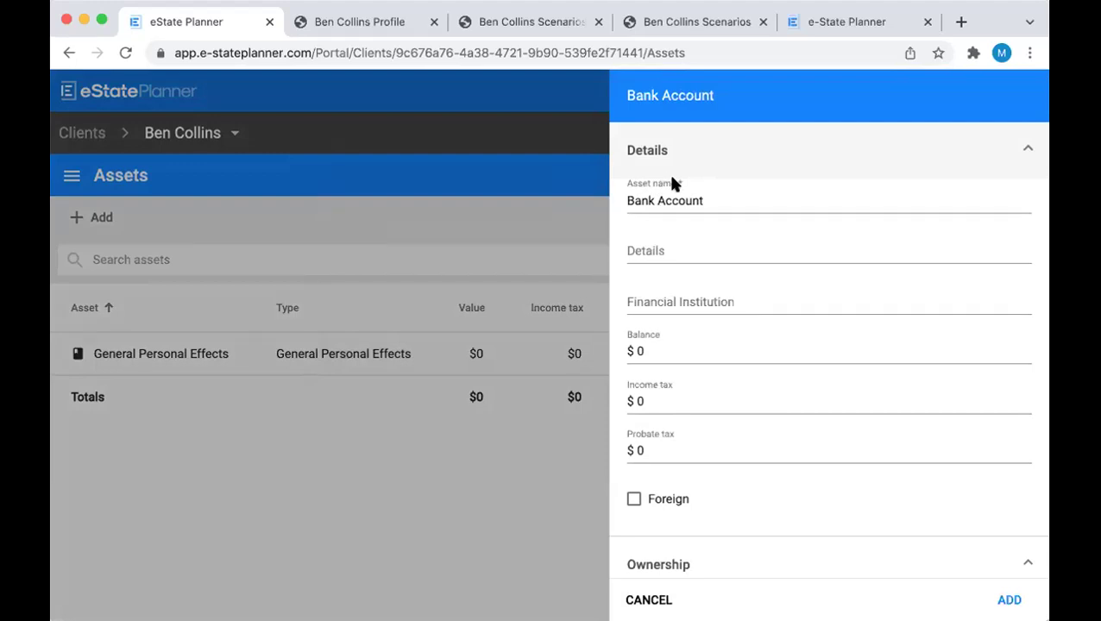
{"action": "left_click", "coordinate": [624, 200]}
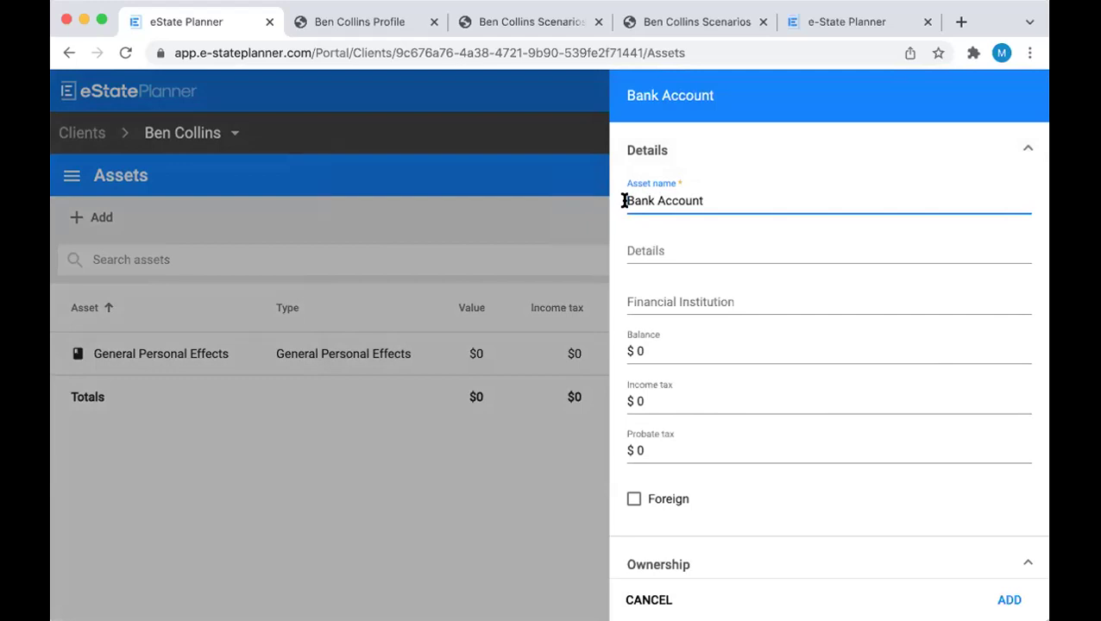
Rename the asset with an RBC prefix and the account number, and set balance to 100000
{"action": "left_click", "coordinate": [625, 201]}
{"action": "type", "text": "RBC"}
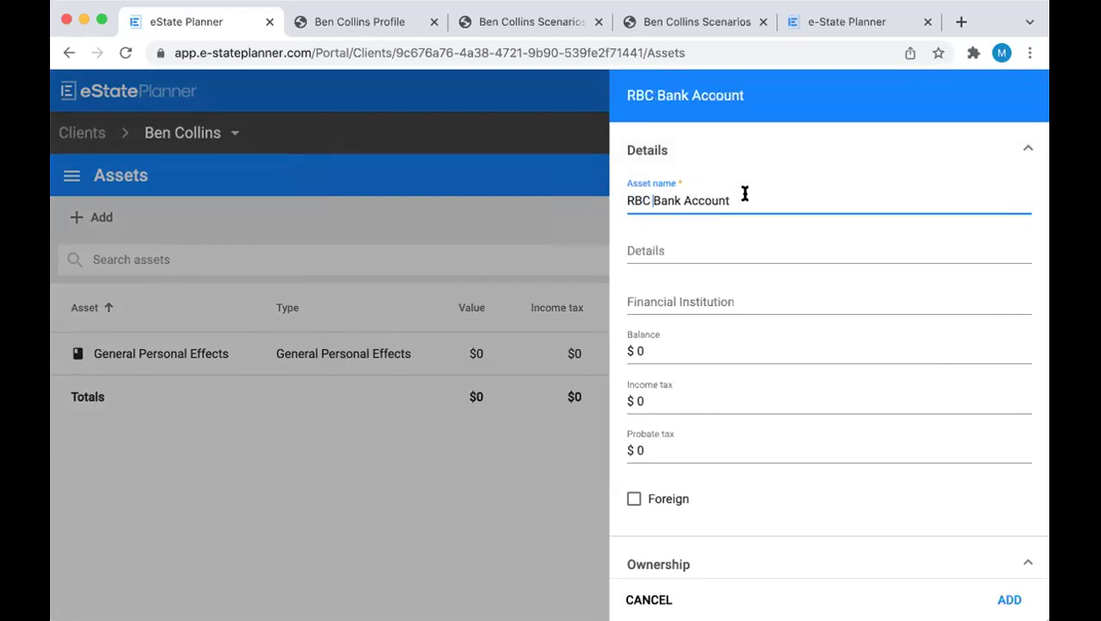
{"action": "left_click", "coordinate": [753, 199]}
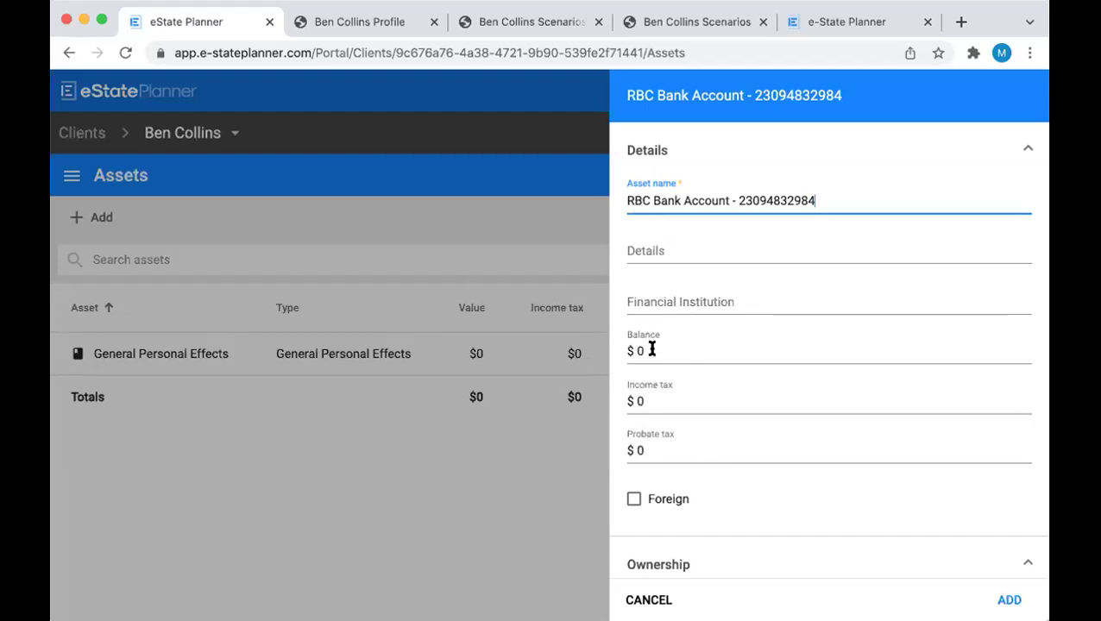
{"action": "left_click_drag", "start_coordinate": [653, 350], "coordinate": [607, 354]}
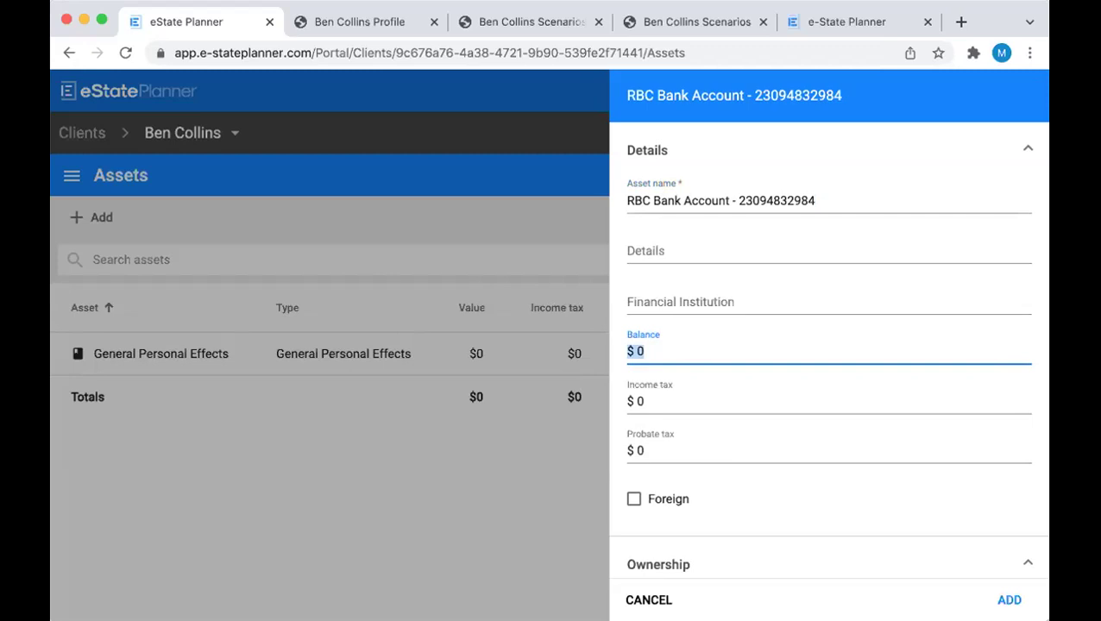
{"action": "type", "text": "100000"}
{"action": "scroll", "coordinate": [679, 440], "scroll_direction": "down", "scroll_amount": 1}
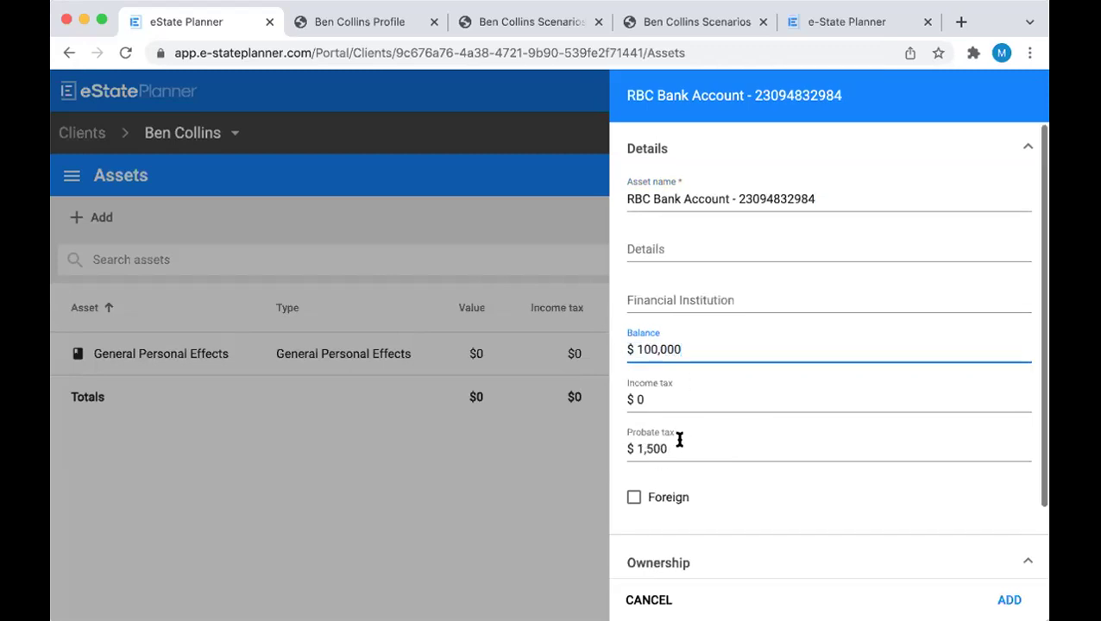
{"action": "scroll", "coordinate": [681, 441], "scroll_direction": "down", "scroll_amount": 2}
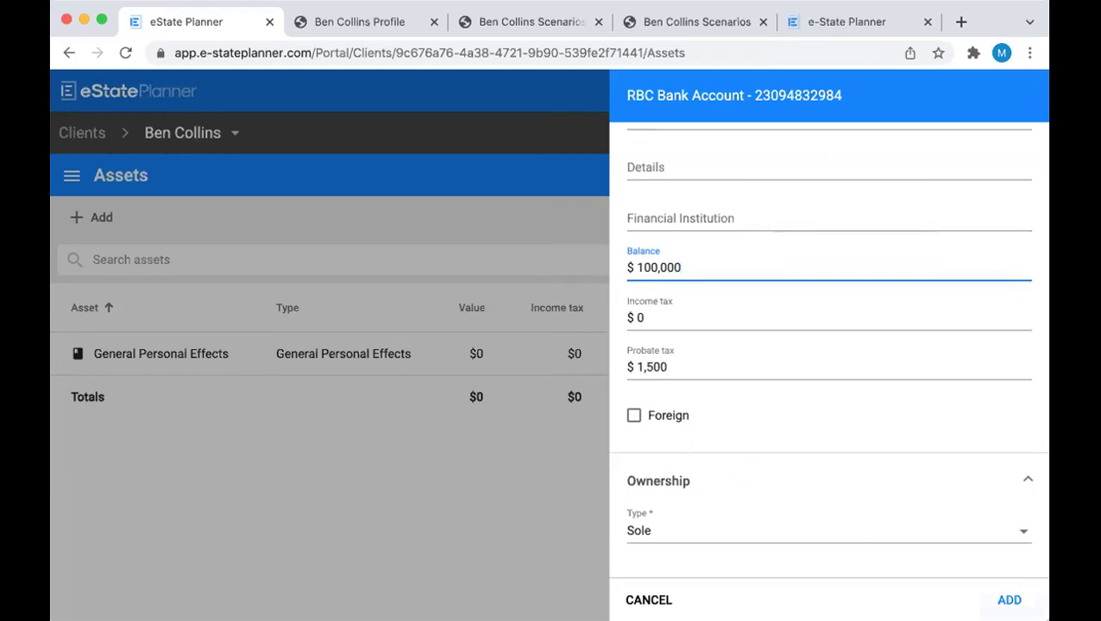
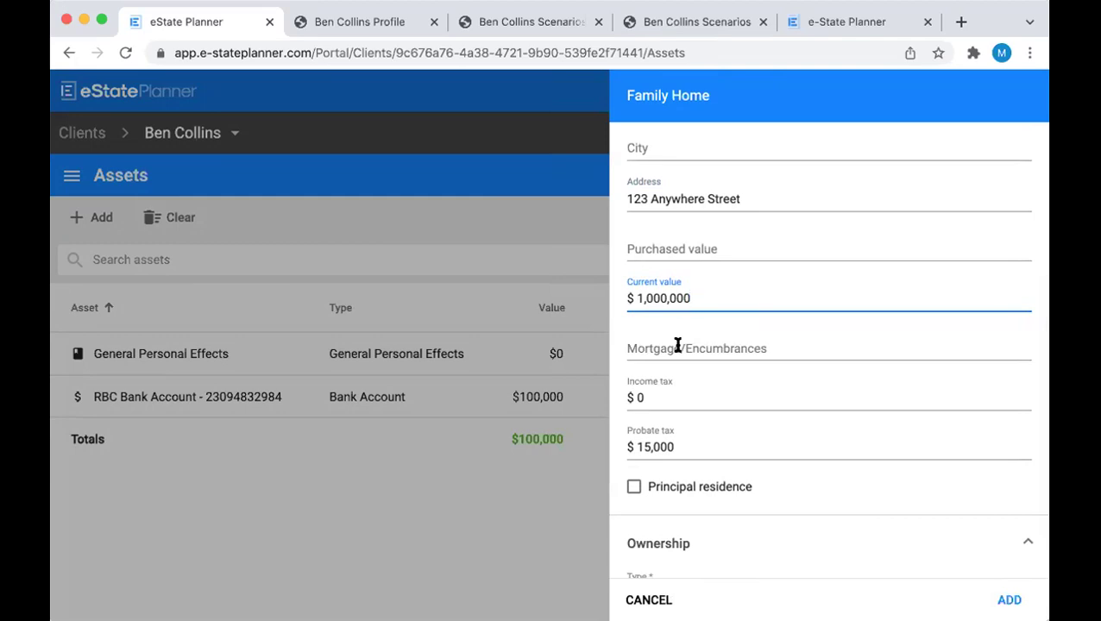
Save the Family Home with a $50,000 mortgage, jointly owned with the spouse
{"action": "left_click", "coordinate": [678, 345]}
{"action": "type", "text": "50,000"}
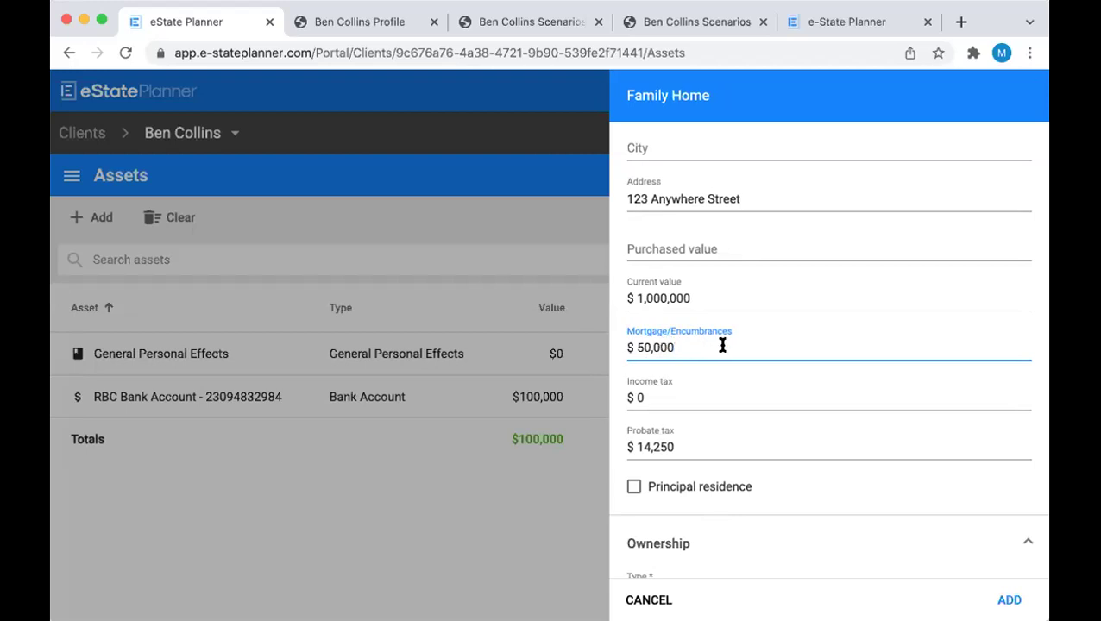
{"action": "scroll", "coordinate": [722, 345], "scroll_direction": "down", "scroll_amount": 2}
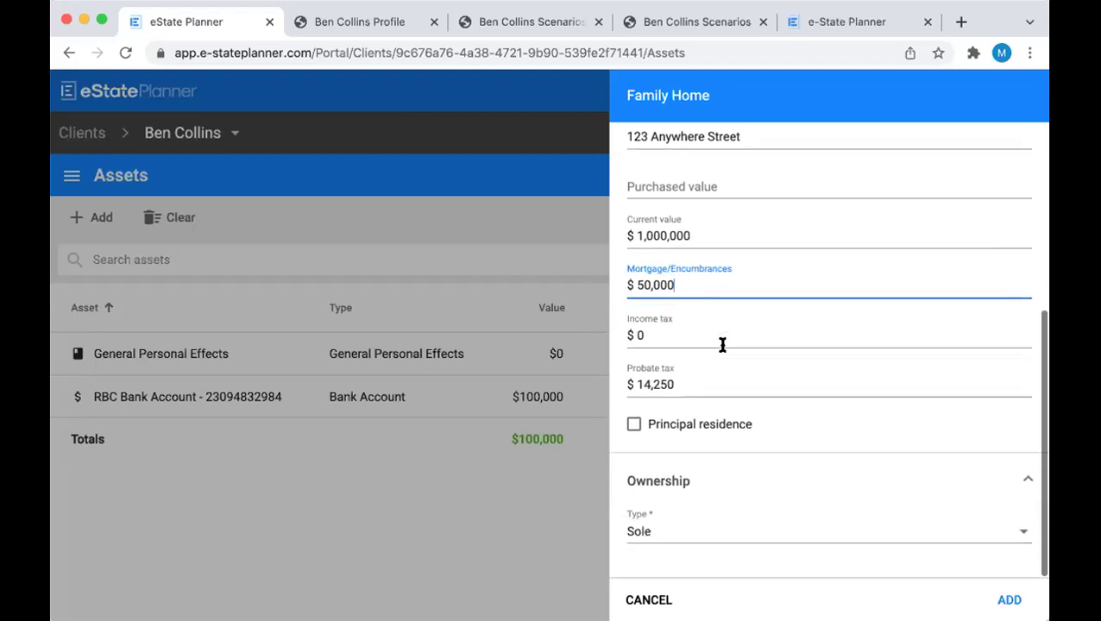
{"action": "left_click", "coordinate": [754, 532]}
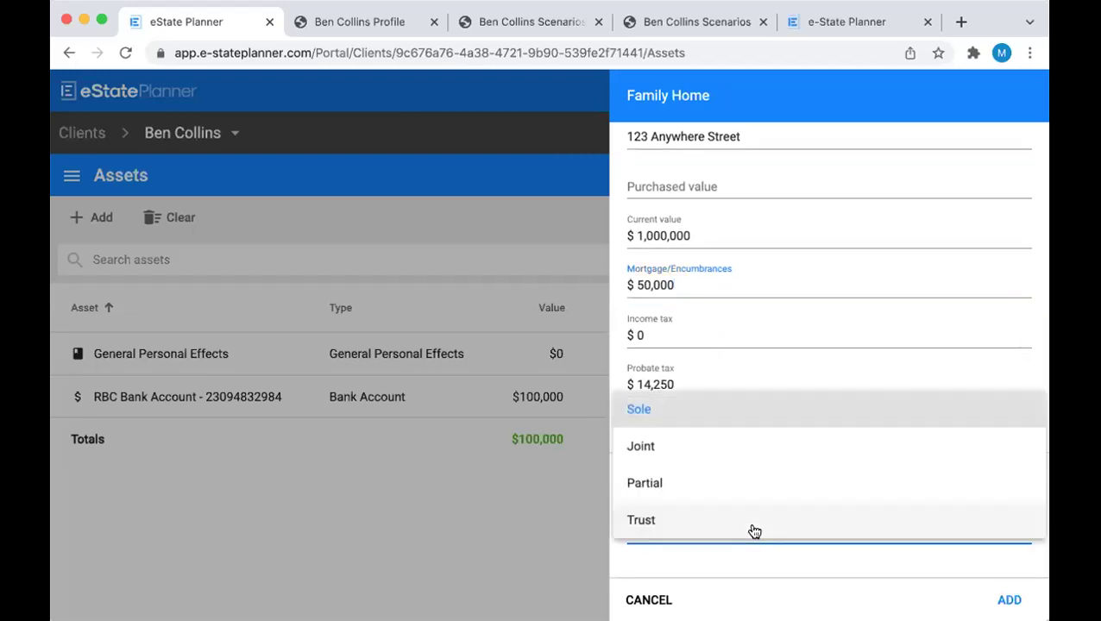
{"action": "left_click", "coordinate": [713, 450]}
{"action": "scroll", "coordinate": [767, 449], "scroll_direction": "down", "scroll_amount": 2}
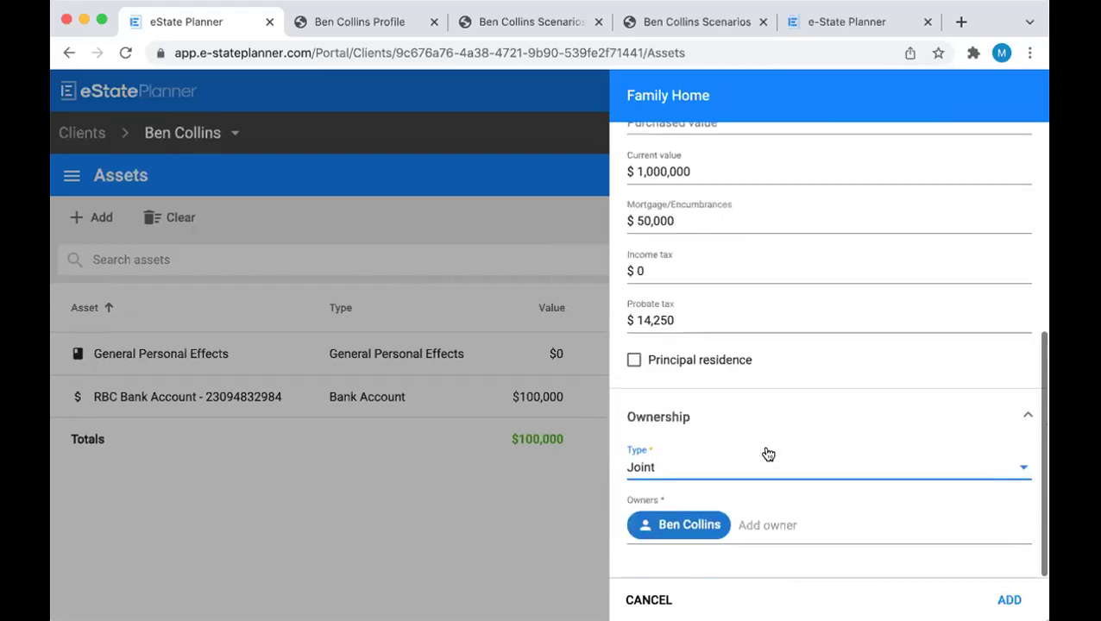
{"action": "left_click", "coordinate": [768, 523]}
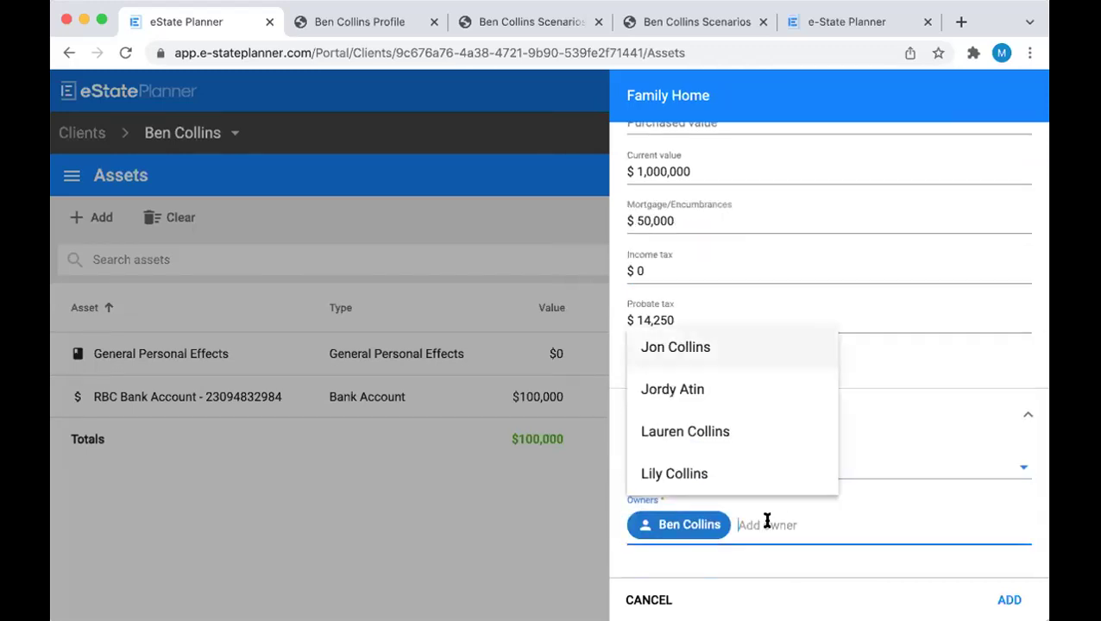
{"action": "left_click", "coordinate": [716, 433]}
{"action": "left_click", "coordinate": [1008, 599]}
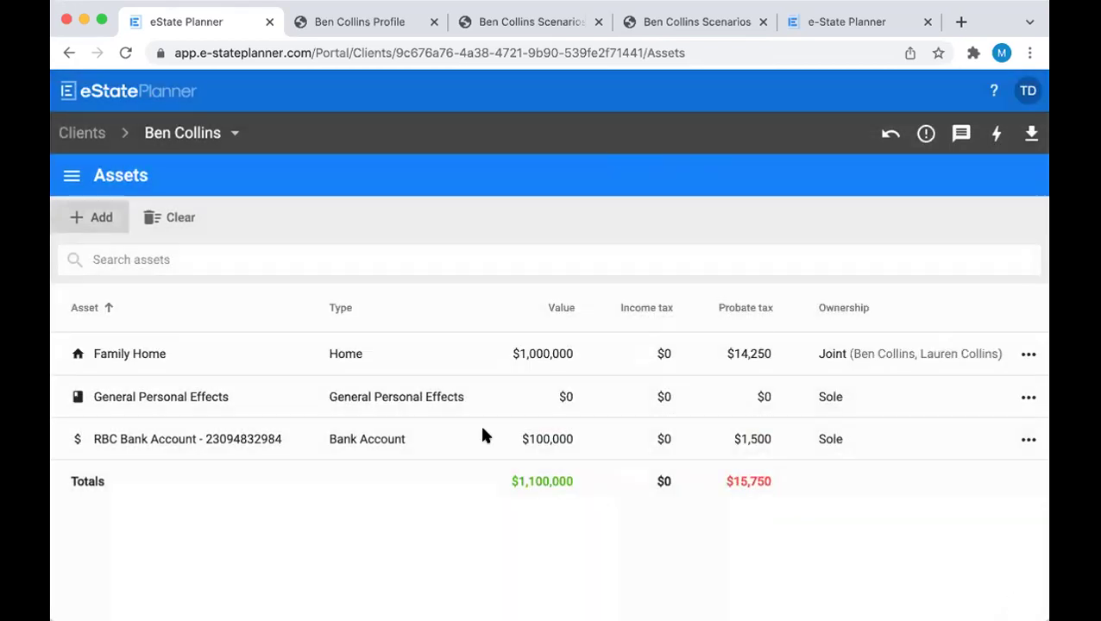
Check the Family Home under the spouse's assets, then return to the client's assets
{"action": "left_click", "coordinate": [210, 137]}
{"action": "left_click", "coordinate": [207, 218]}
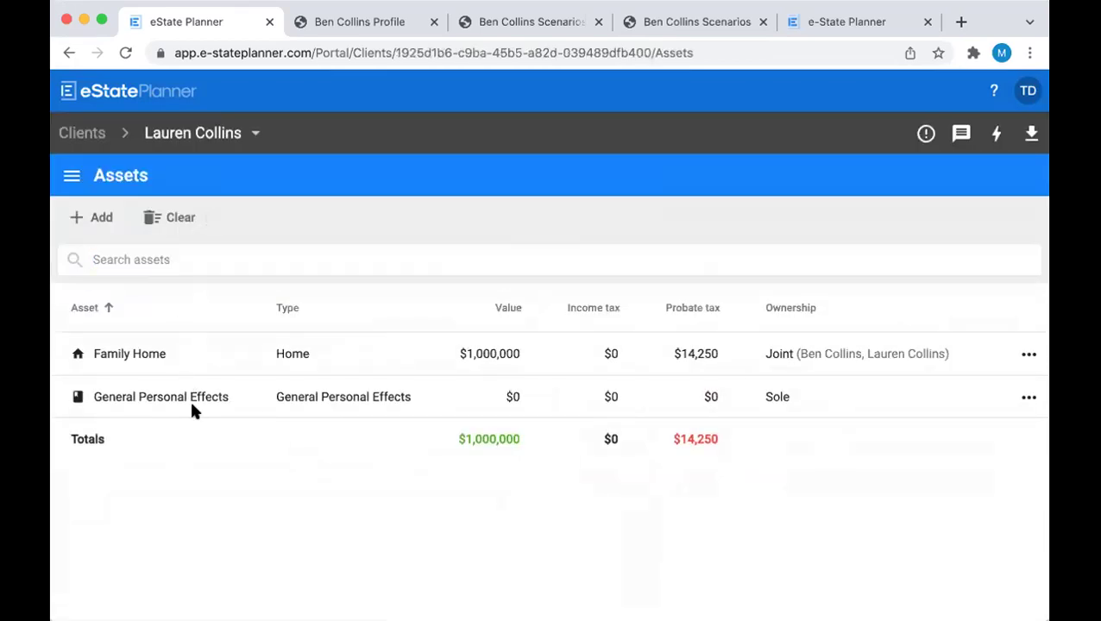
{"action": "left_click", "coordinate": [218, 134]}
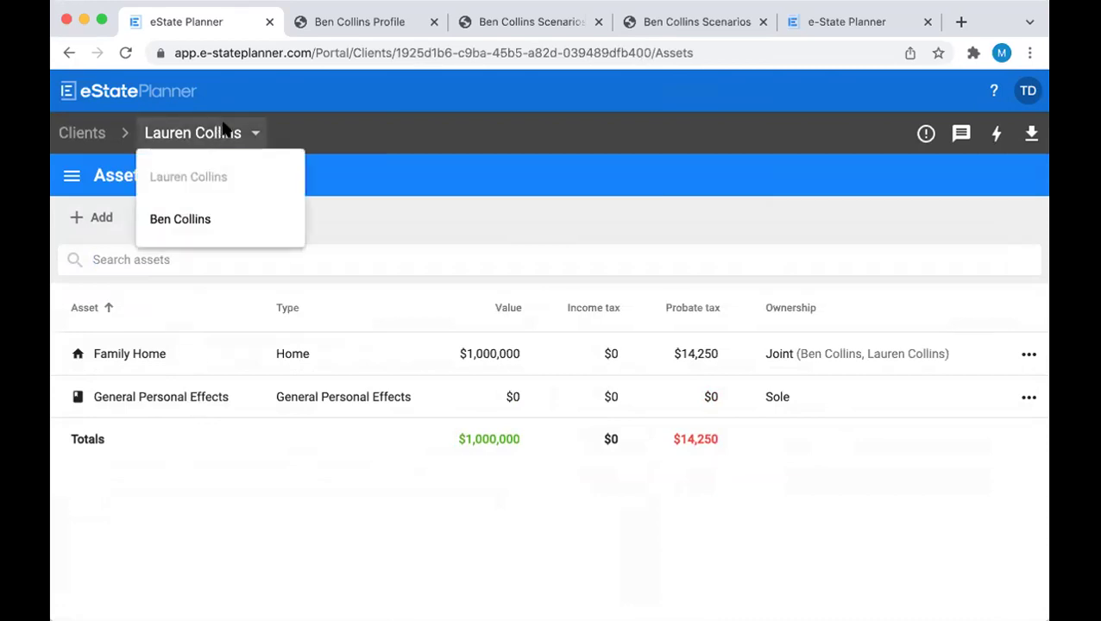
{"action": "left_click", "coordinate": [229, 229]}
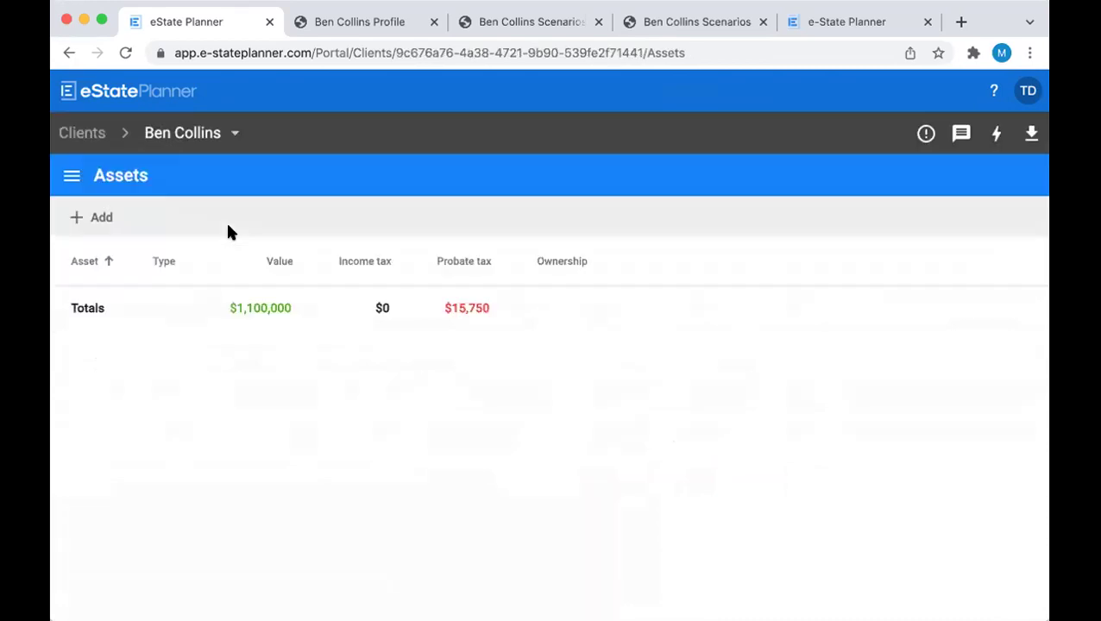
{"action": "left_click", "coordinate": [101, 226]}
Add an RRSP asset and name it RBC followed by its account number
{"action": "scroll", "coordinate": [584, 386], "scroll_direction": "down", "scroll_amount": 5}
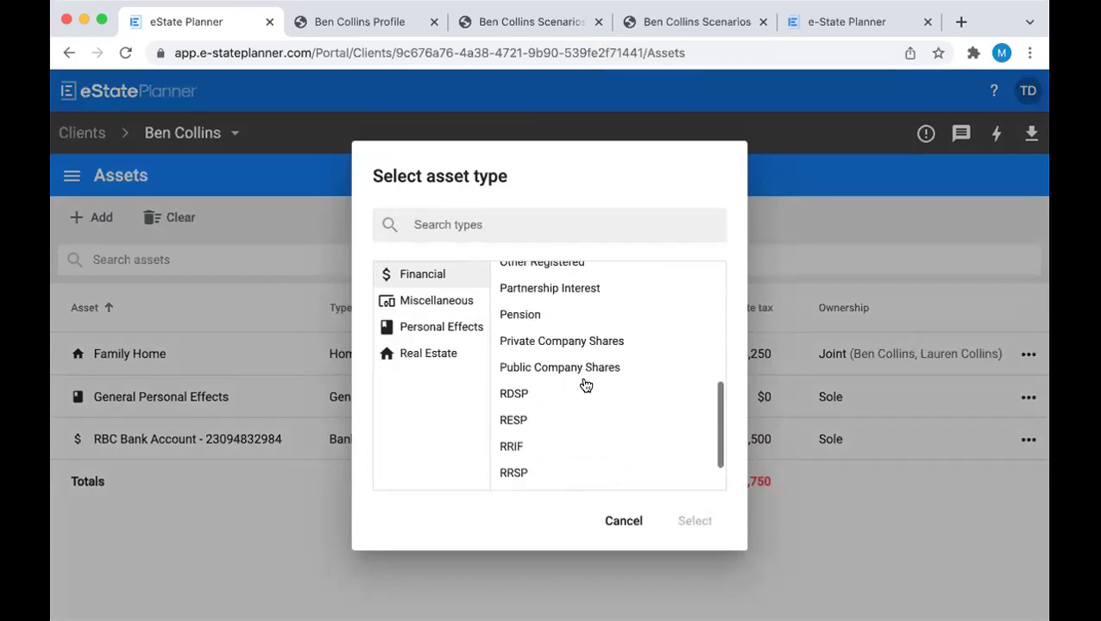
{"action": "left_click", "coordinate": [544, 450]}
{"action": "left_click", "coordinate": [677, 518]}
{"action": "left_click", "coordinate": [626, 201]}
{"action": "type", "text": "RBC RRSP"}
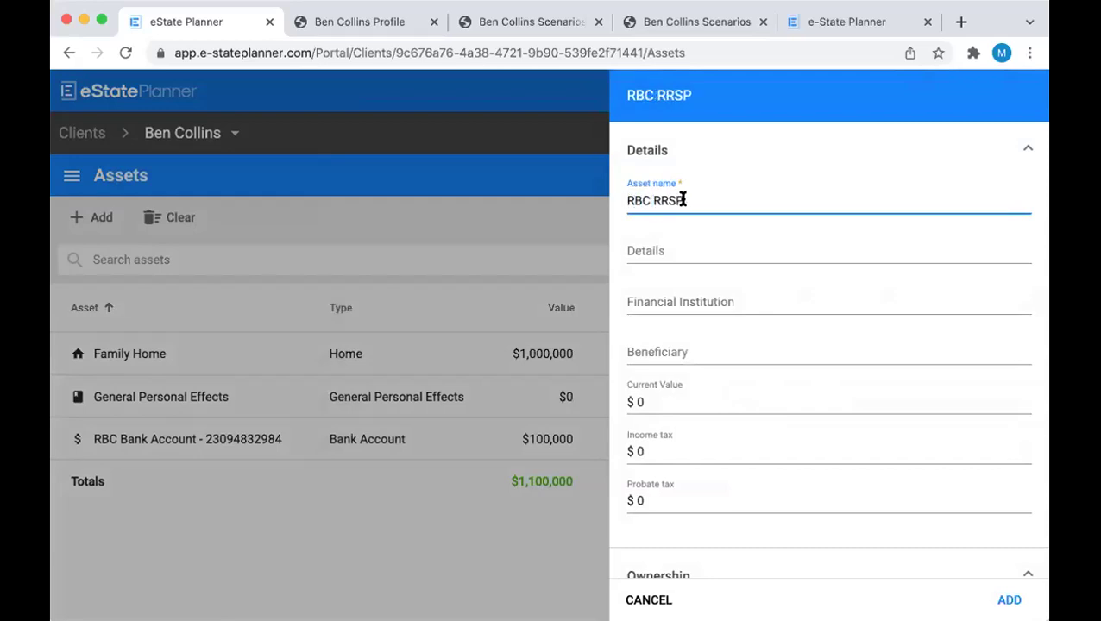
{"action": "type", "text": " 0"}
{"action": "key", "text": "BackSpace"}
{"action": "type", "text": "- E4"}
{"action": "key", "text": "BackSpace"}
{"action": "key", "text": "BackSpace"}
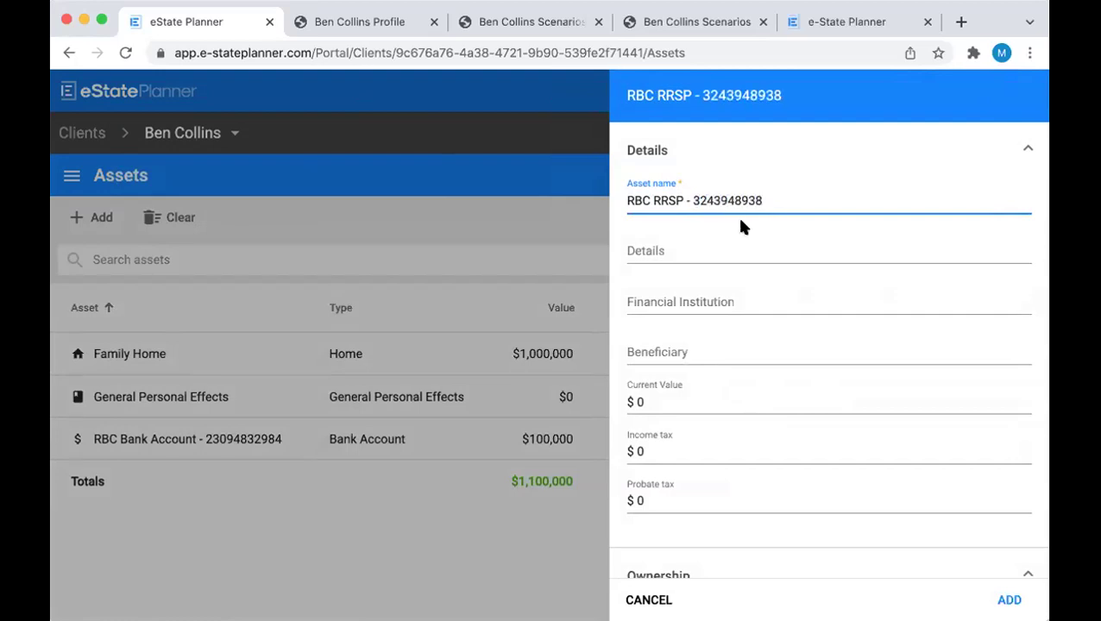
Give the RRSP a current value of 100,000 and income tax of 50,000, then save it
{"action": "scroll", "coordinate": [741, 222], "scroll_direction": "down", "scroll_amount": 2}
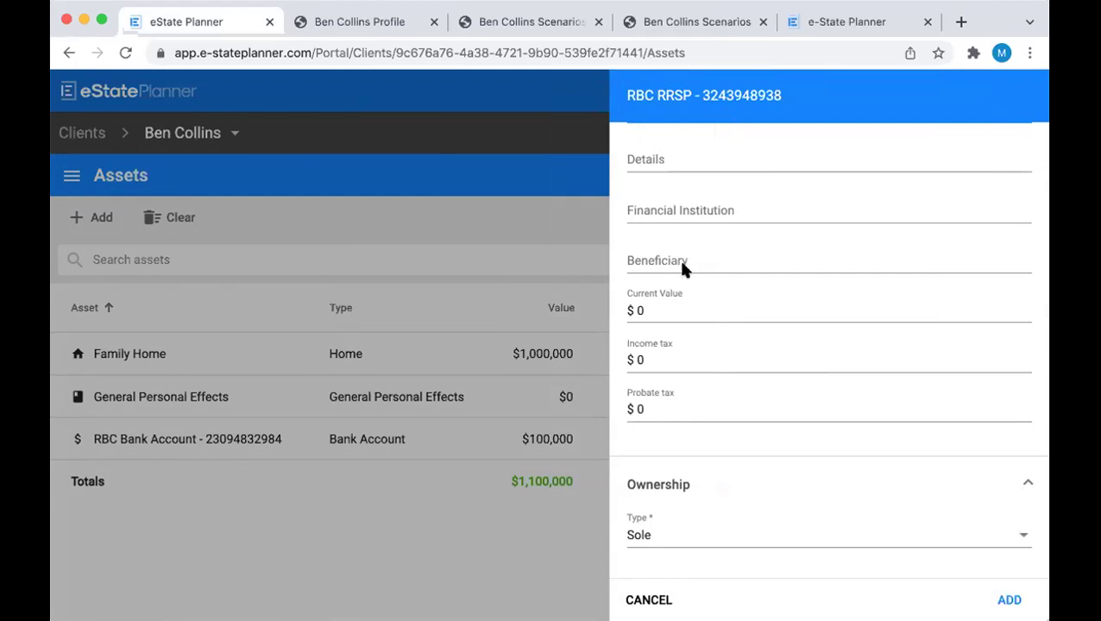
{"action": "left_click", "coordinate": [669, 312]}
{"action": "key", "text": "BackSpace"}
{"action": "type", "text": "100,000"}
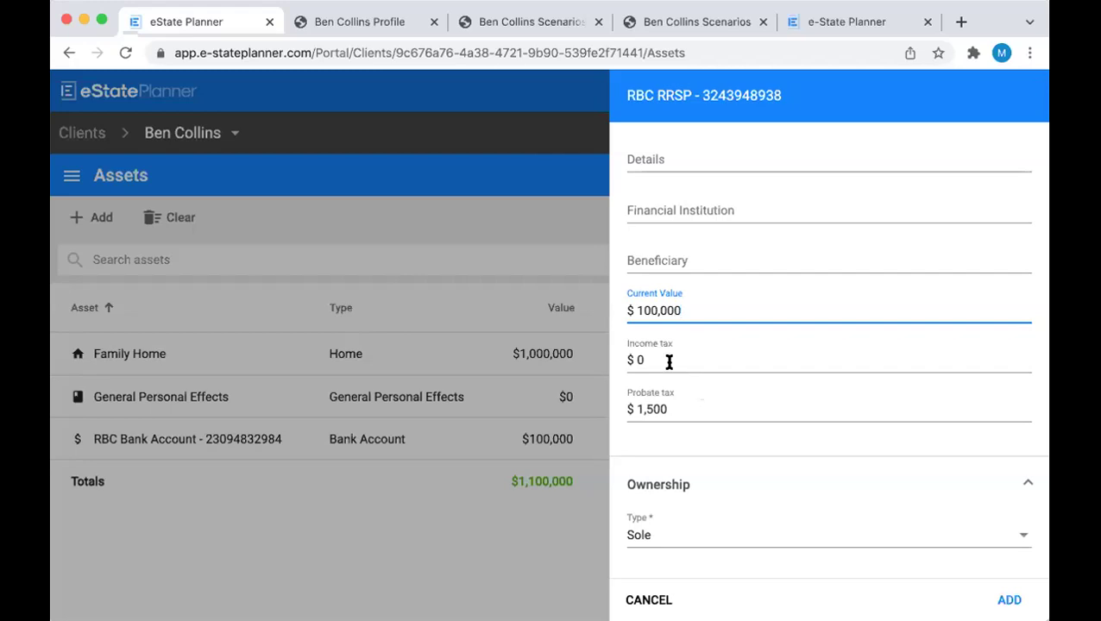
{"action": "left_click", "coordinate": [669, 363]}
{"action": "type", "text": "500000"}
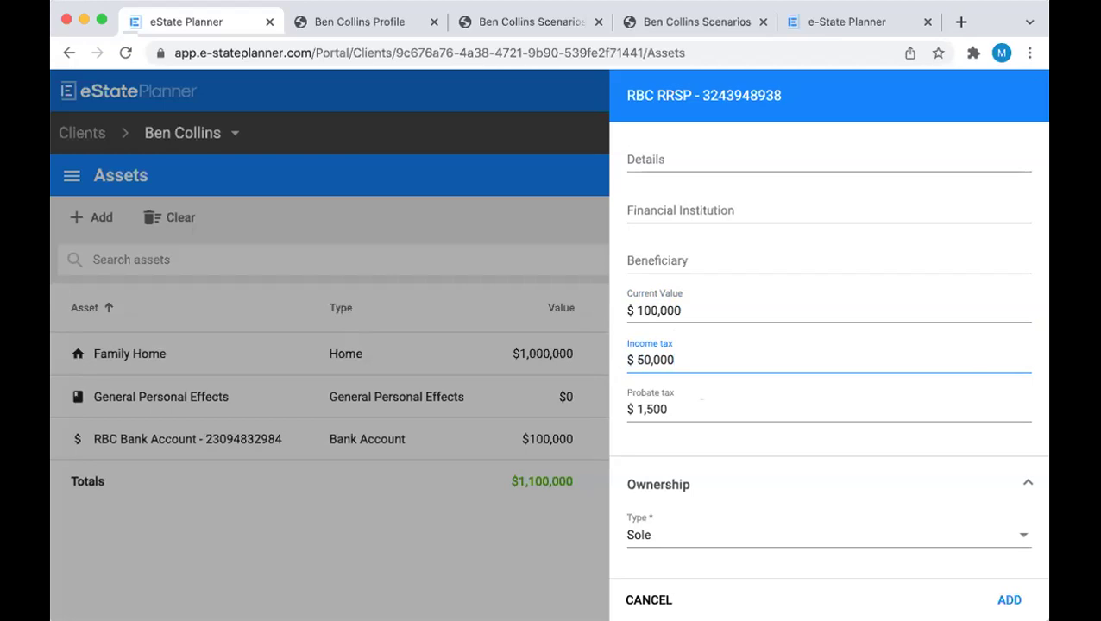
{"action": "left_click", "coordinate": [1006, 596]}
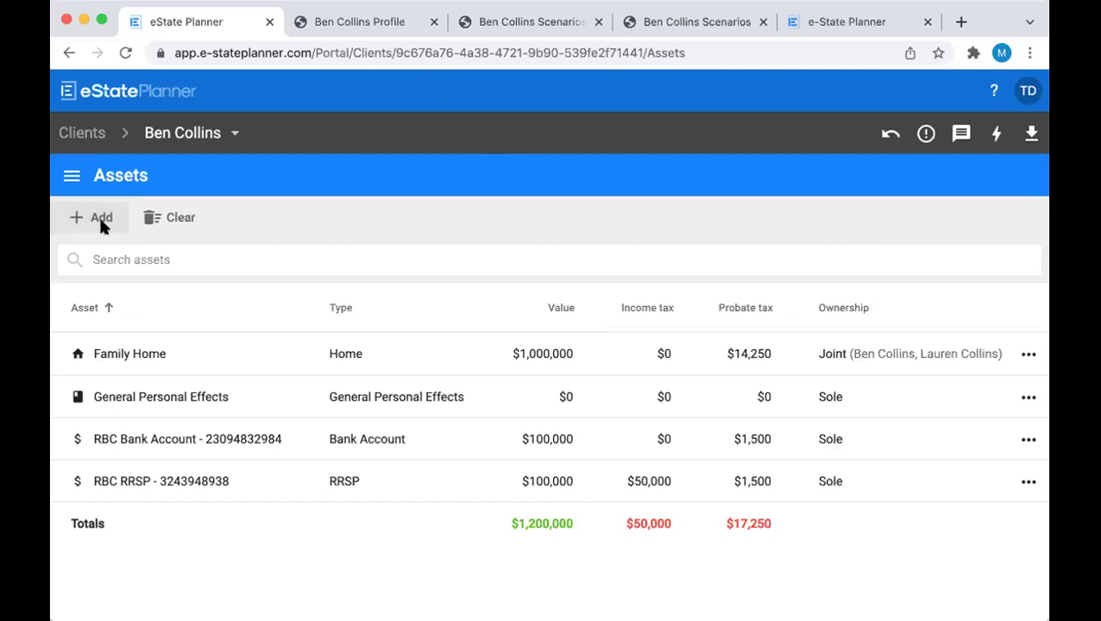
{"action": "left_click", "coordinate": [70, 179]}
Add a Credit Card debt with a 5,000 balance, then go to the Scenarios page
{"action": "left_click", "coordinate": [120, 337]}
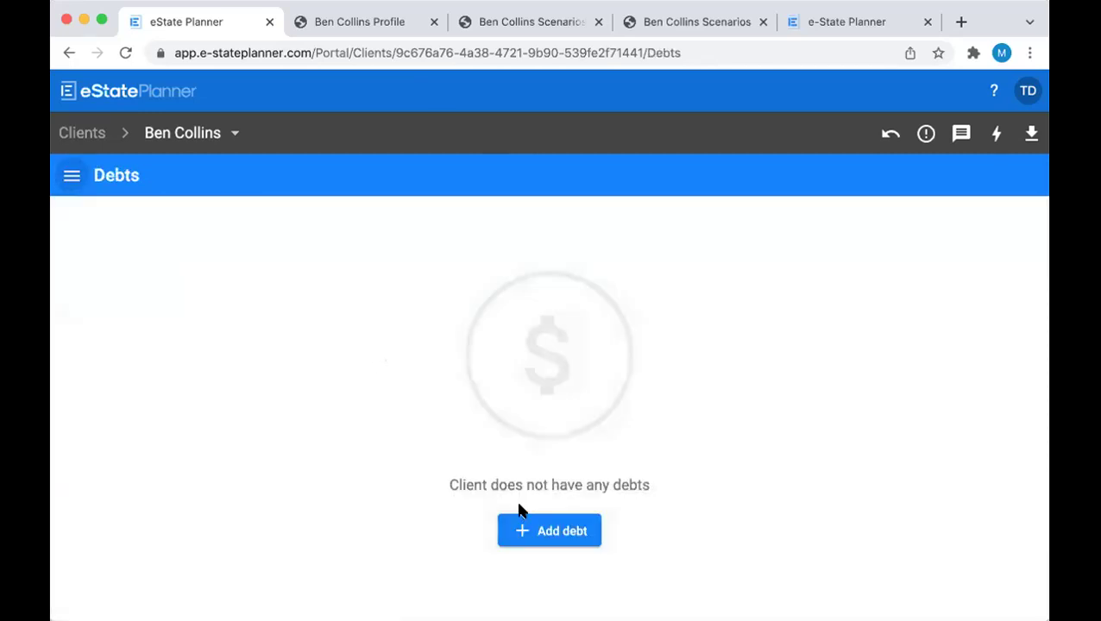
{"action": "left_click", "coordinate": [548, 538]}
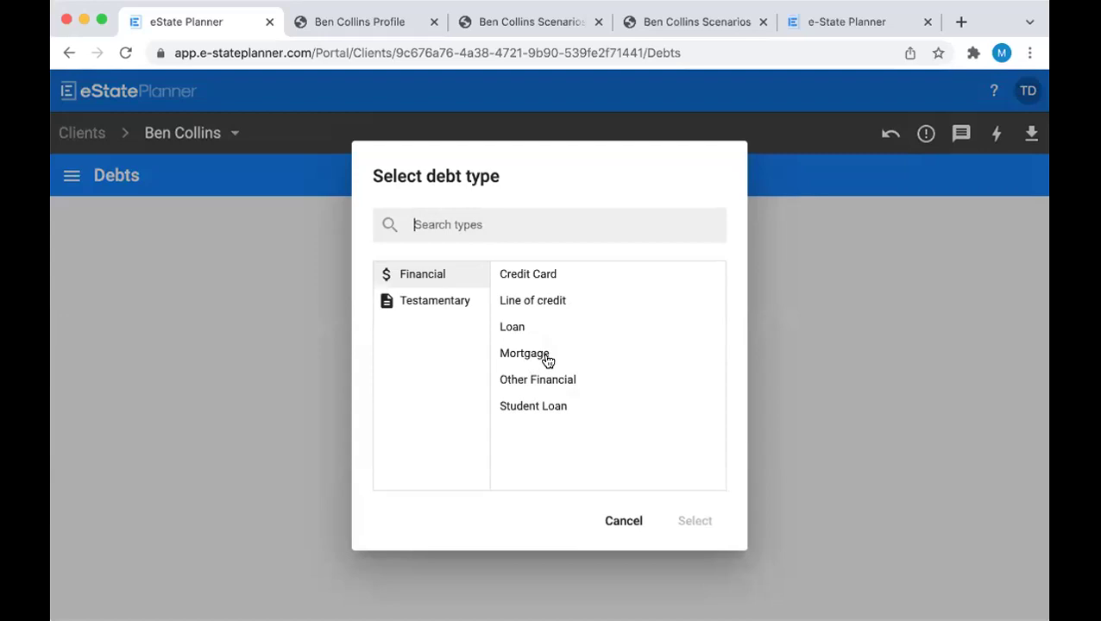
{"action": "left_click", "coordinate": [548, 278]}
{"action": "left_click", "coordinate": [695, 526]}
{"action": "type", "text": "50000"}
{"action": "key", "text": "BackSpace"}
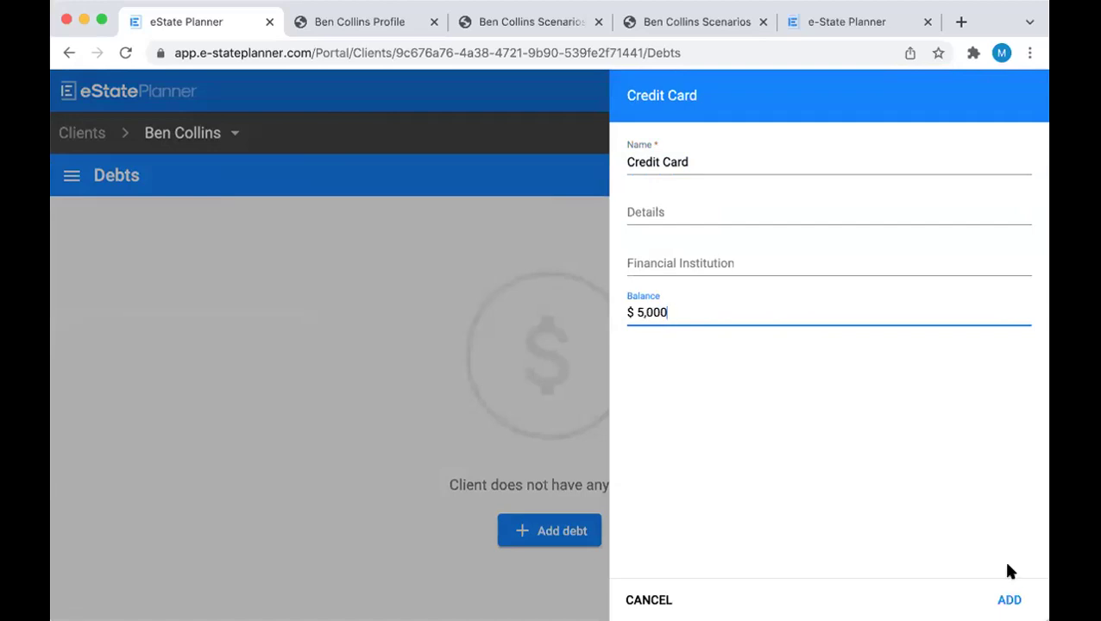
{"action": "left_click", "coordinate": [999, 597]}
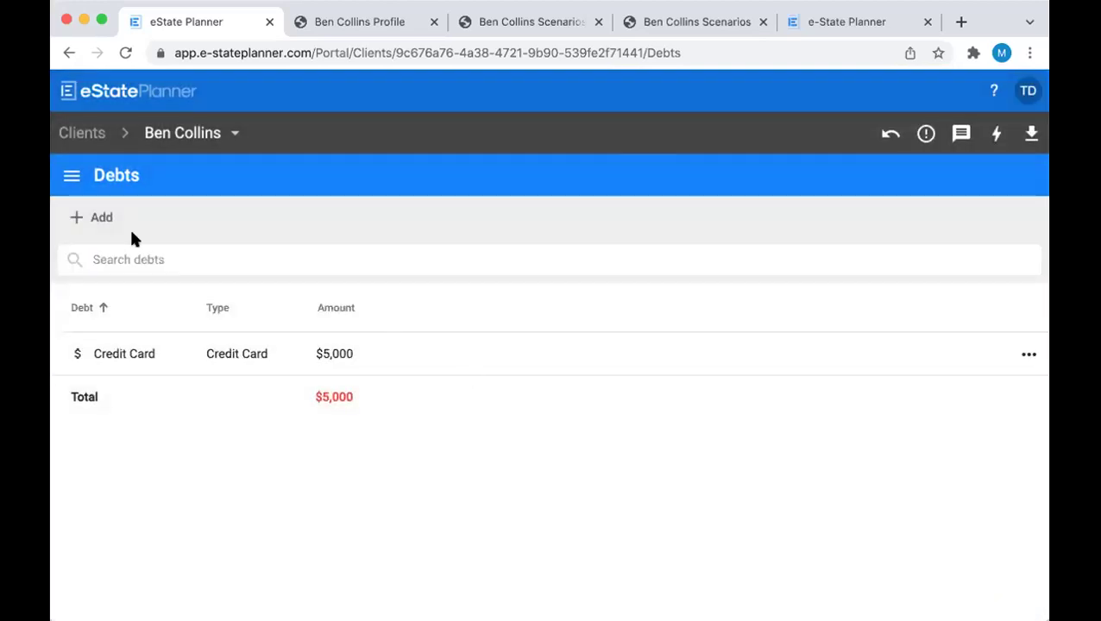
{"action": "left_click", "coordinate": [69, 176]}
{"action": "left_click", "coordinate": [136, 421]}
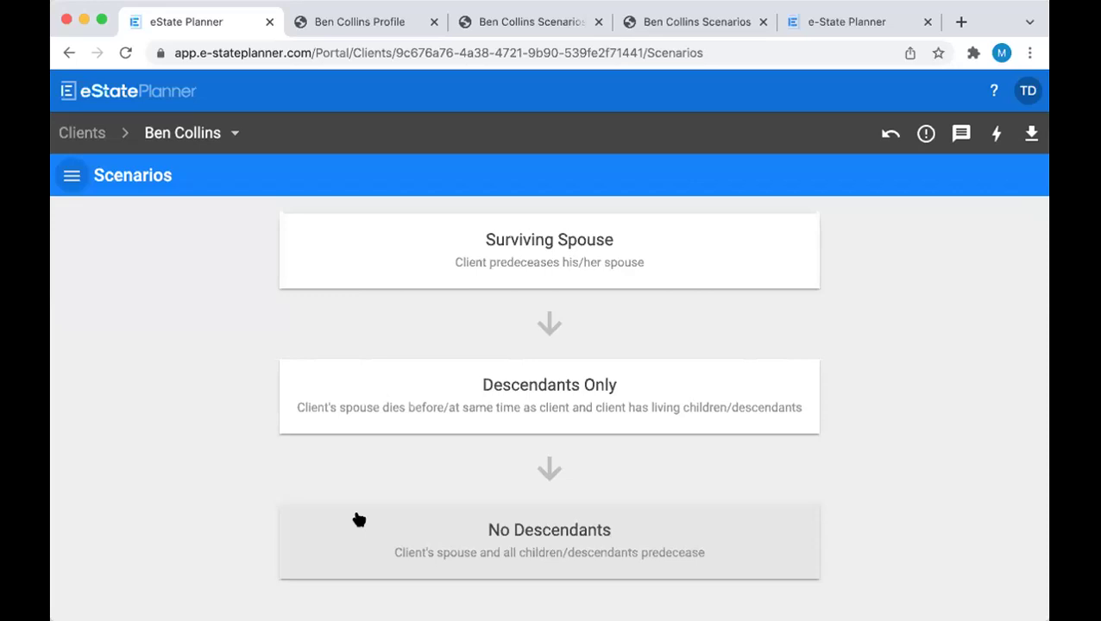
Open Surviving Spouse and review its Joint/Designated Assets, Initial Gifts and Balance of Estate sections
{"action": "left_click", "coordinate": [565, 257]}
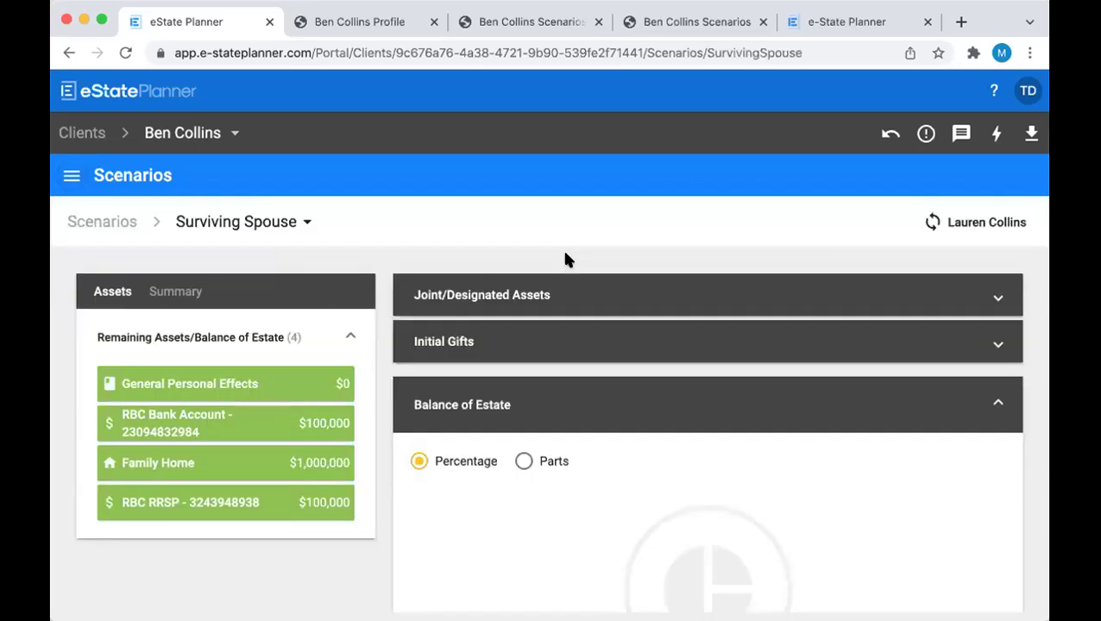
{"action": "left_click", "coordinate": [546, 293]}
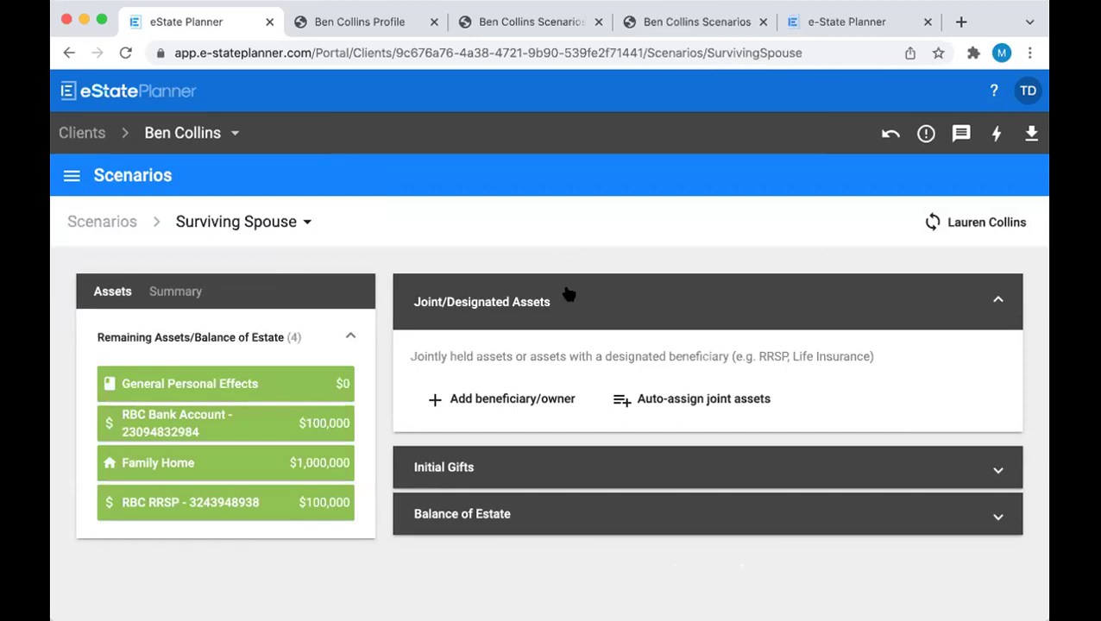
{"action": "left_click", "coordinate": [567, 294]}
{"action": "left_click", "coordinate": [562, 337]}
{"action": "scroll", "coordinate": [566, 337], "scroll_direction": "down", "scroll_amount": 1}
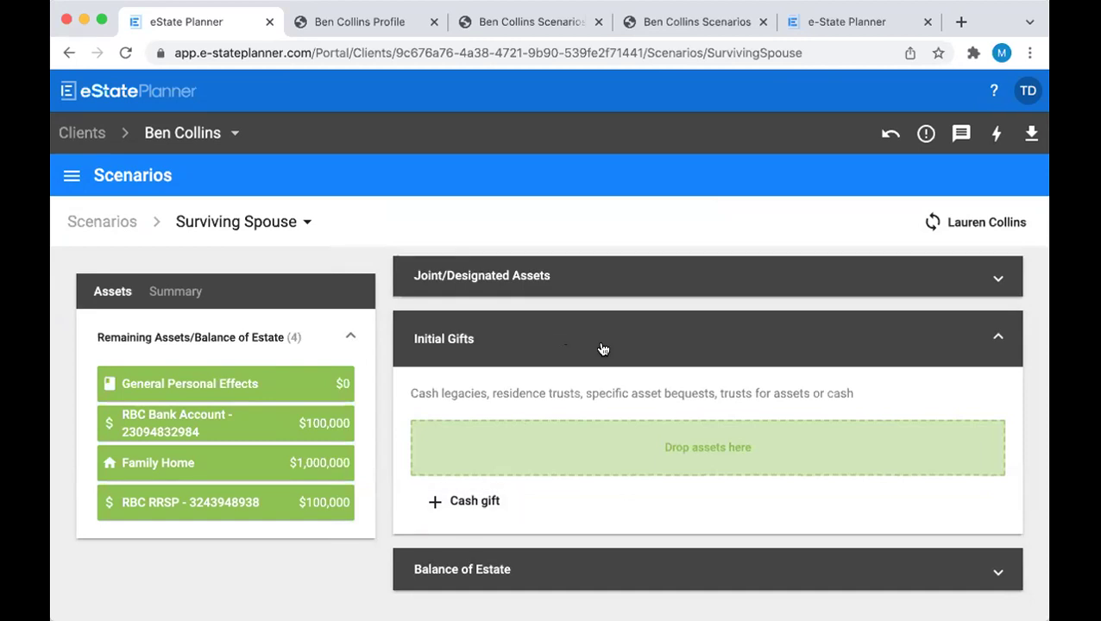
{"action": "left_click", "coordinate": [603, 349]}
{"action": "left_click", "coordinate": [602, 402]}
{"action": "scroll", "coordinate": [603, 406], "scroll_direction": "down", "scroll_amount": 5}
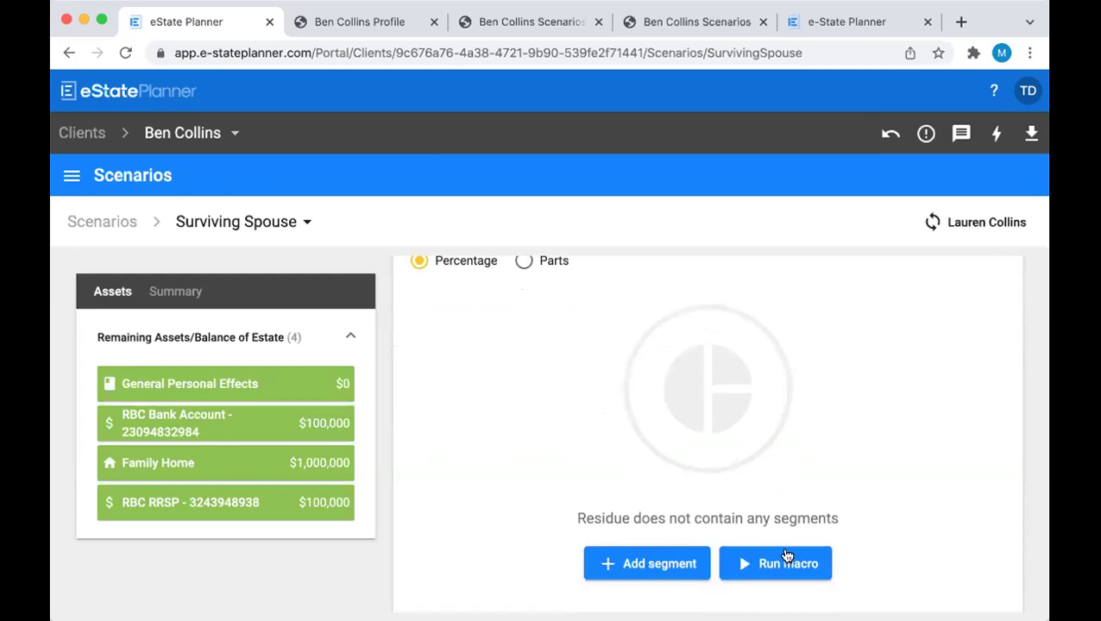
{"action": "scroll", "coordinate": [759, 484], "scroll_direction": "up", "scroll_amount": 3}
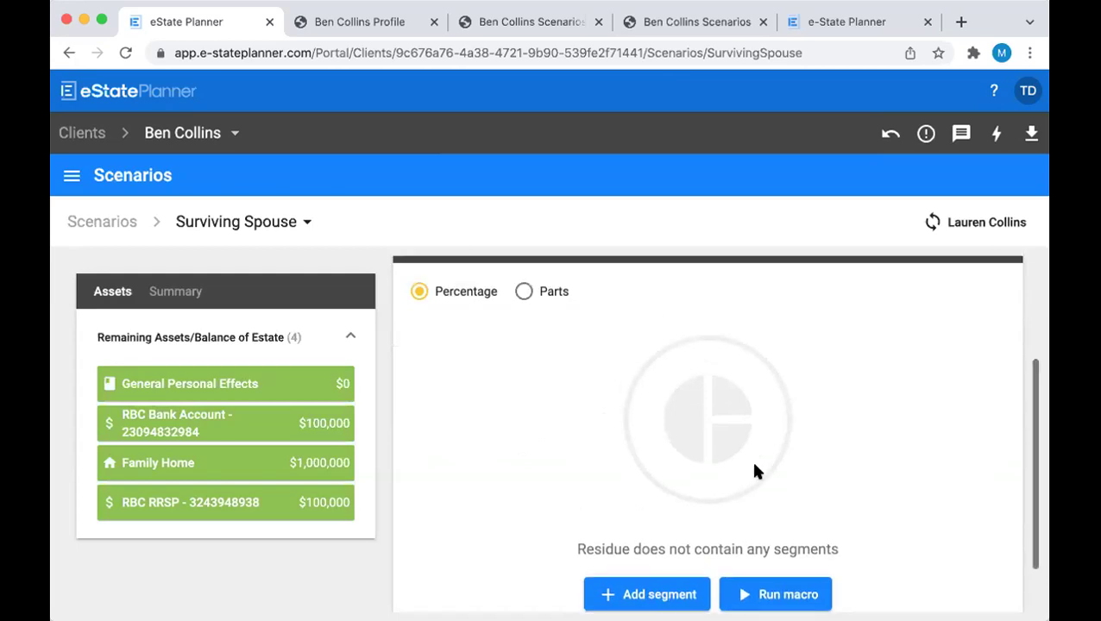
{"action": "left_click", "coordinate": [717, 321]}
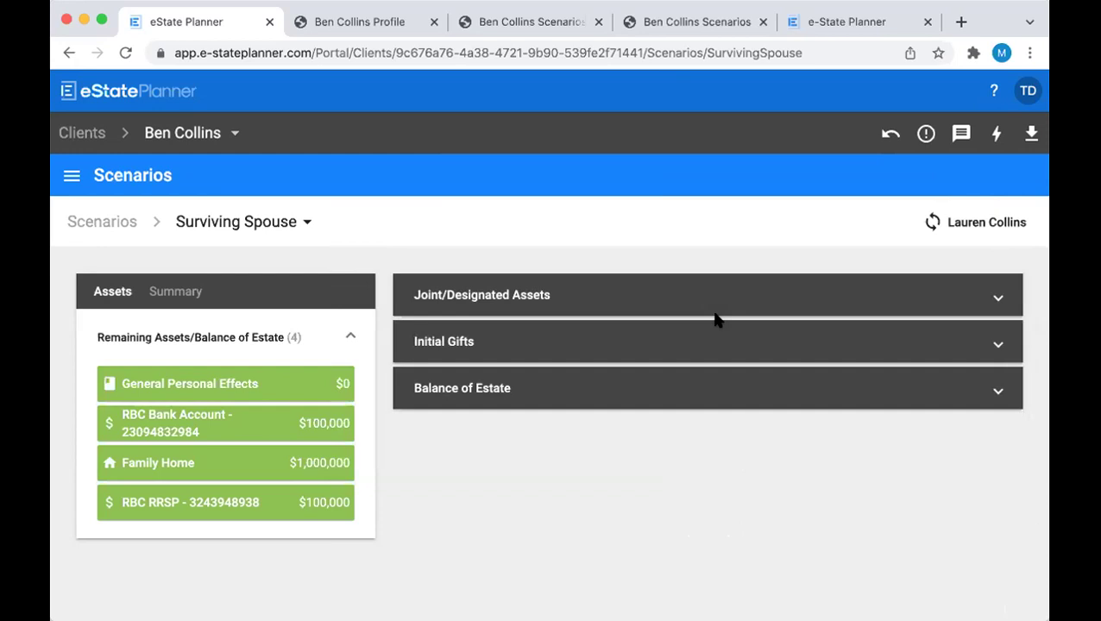
Execute the Spouse with Younger Children (Two Distributions Trust) ePlan
{"action": "left_click", "coordinate": [997, 136]}
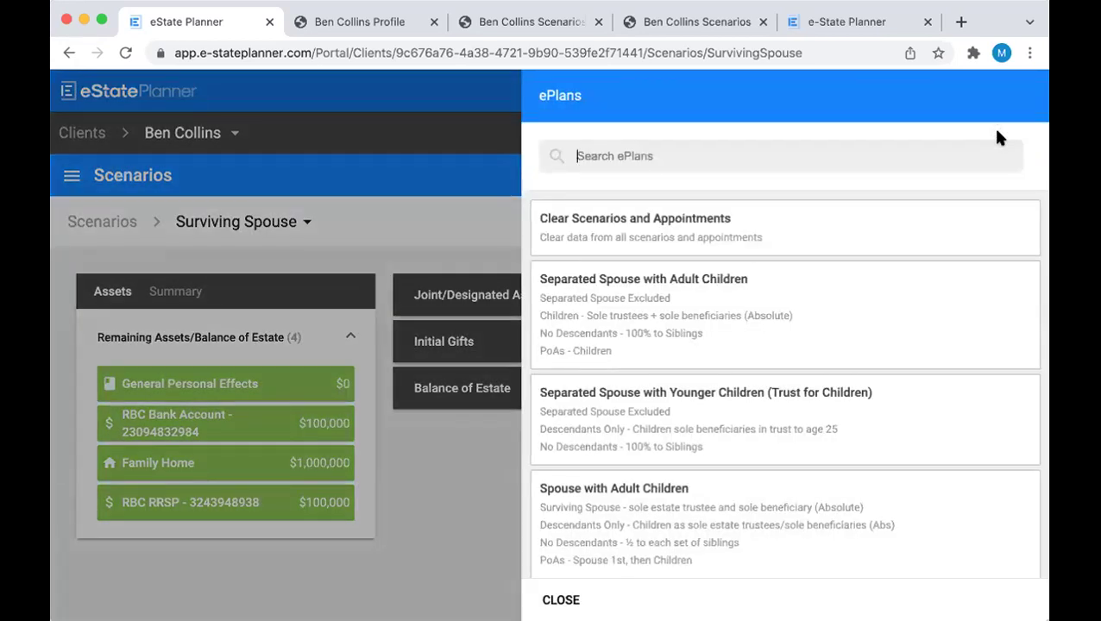
{"action": "scroll", "coordinate": [836, 208], "scroll_direction": "down", "scroll_amount": 2}
{"action": "scroll", "coordinate": [836, 208], "scroll_direction": "down", "scroll_amount": 5}
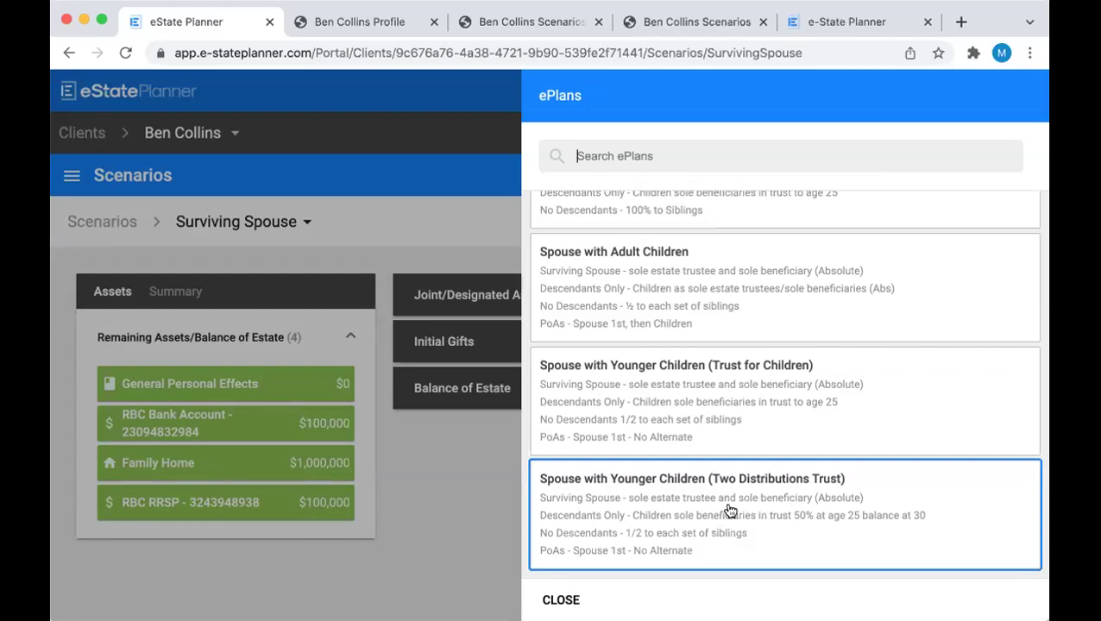
{"action": "left_click", "coordinate": [678, 507]}
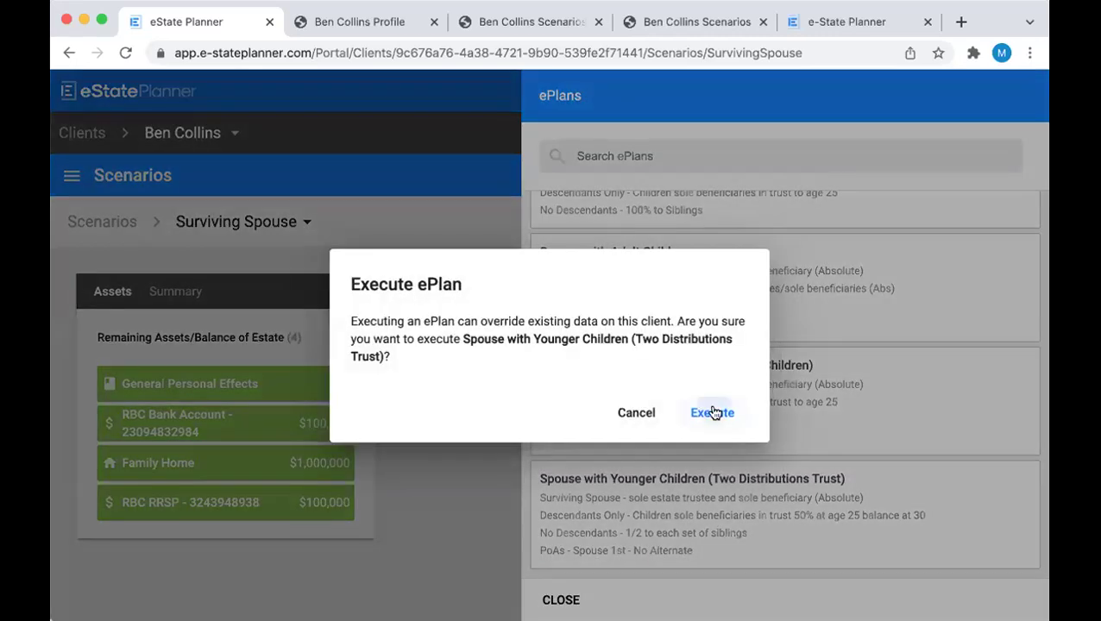
{"action": "left_click", "coordinate": [713, 412]}
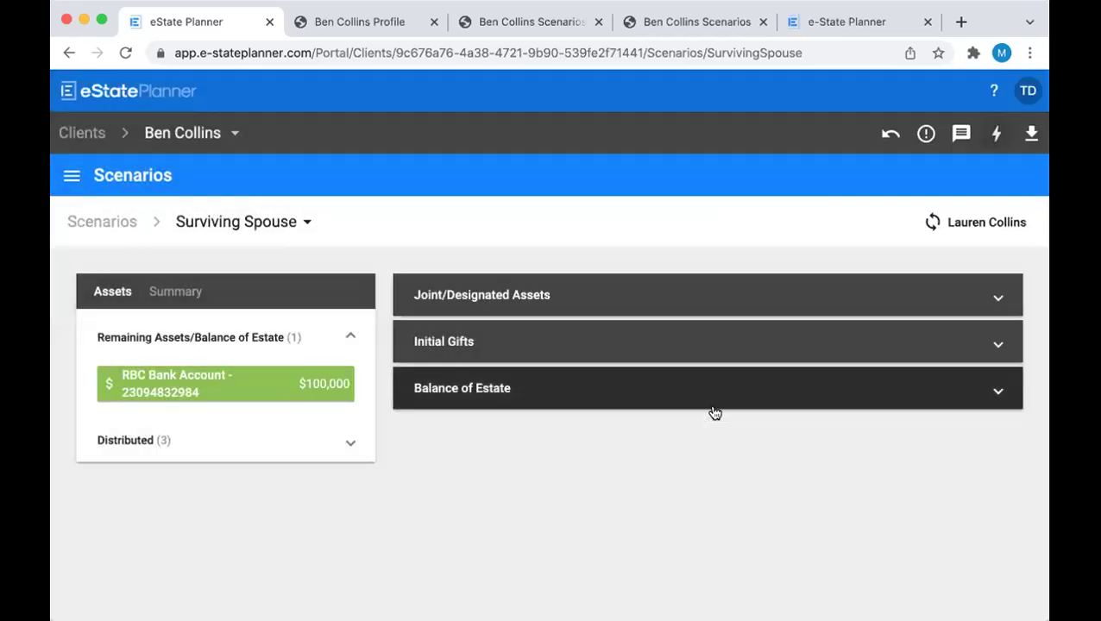
Review the Joint/Designated Assets and Initial Gifts, then expand Balance of Estate
{"action": "left_click", "coordinate": [555, 296]}
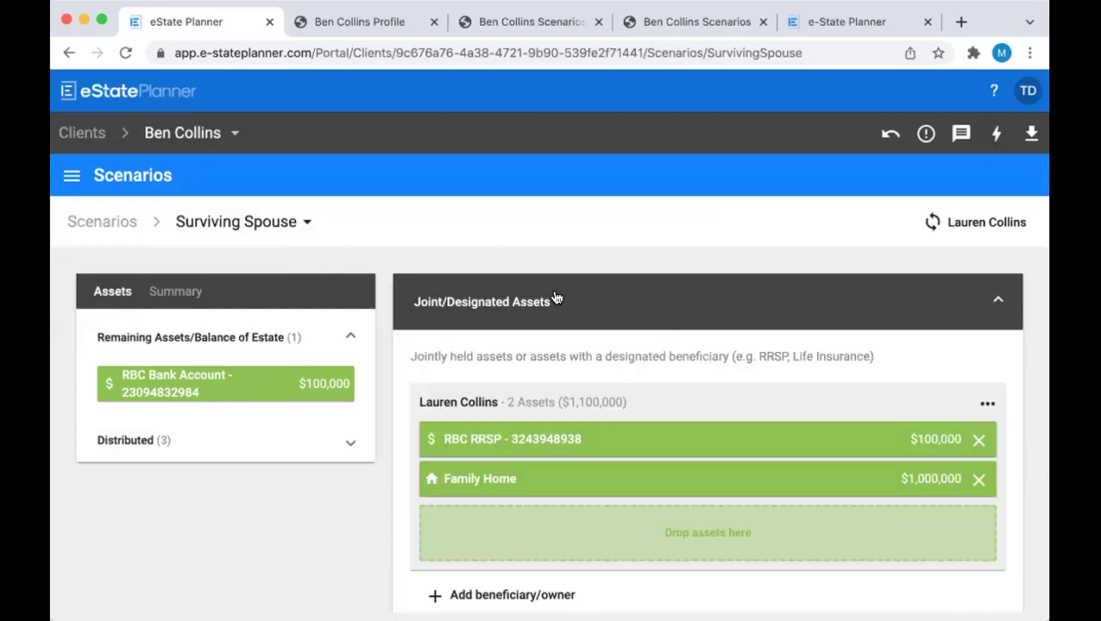
{"action": "scroll", "coordinate": [556, 298], "scroll_direction": "down", "scroll_amount": 1}
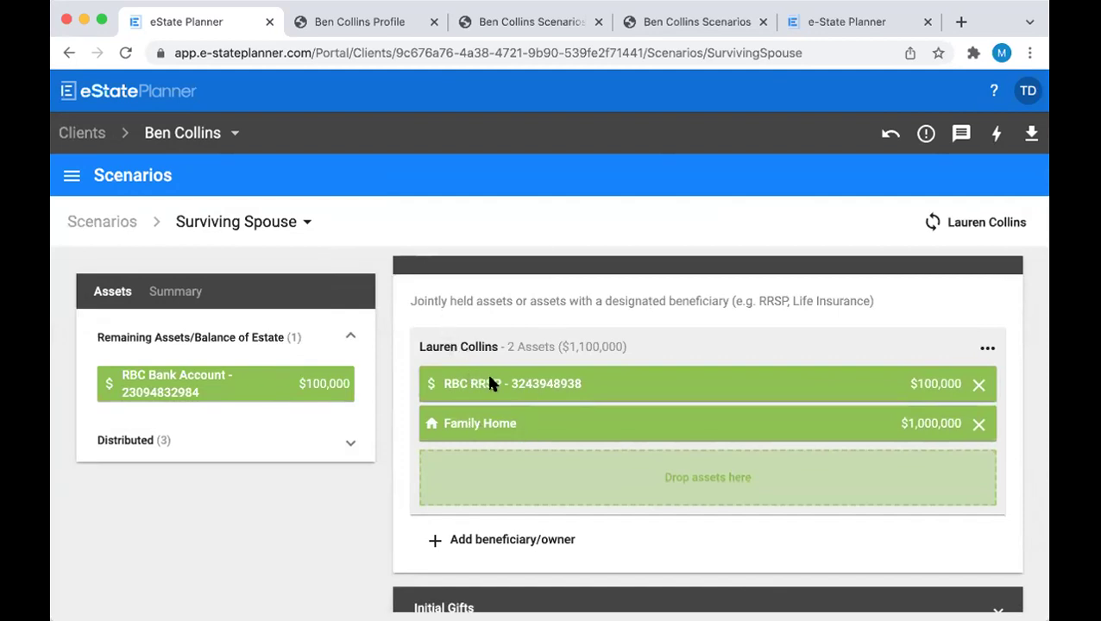
{"action": "scroll", "coordinate": [499, 385], "scroll_direction": "up", "scroll_amount": 1}
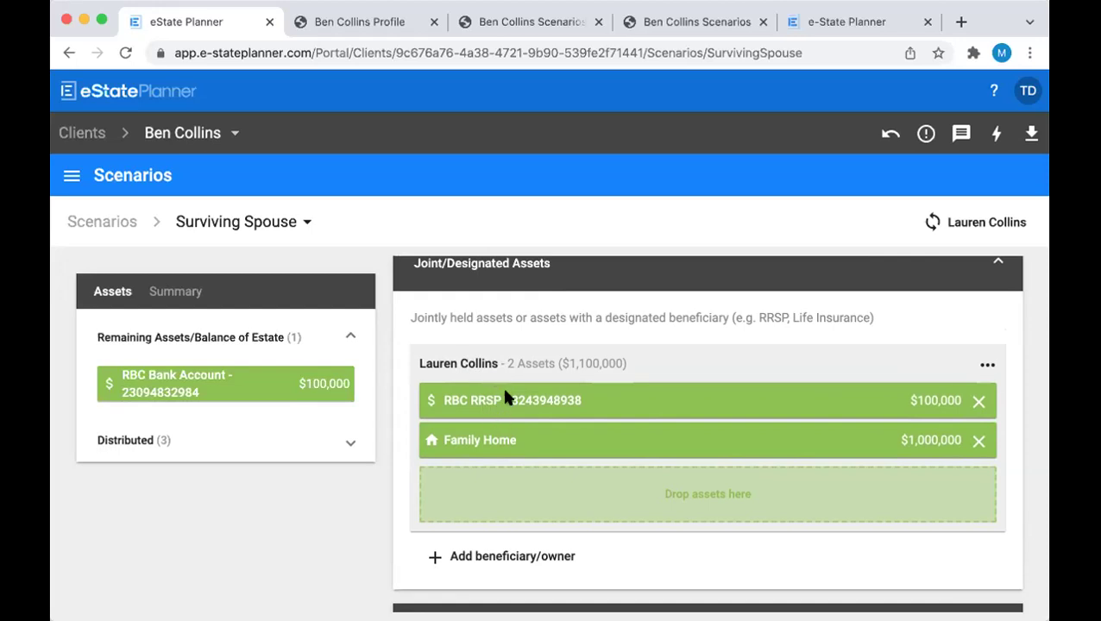
{"action": "left_click", "coordinate": [628, 274]}
{"action": "left_click", "coordinate": [604, 329]}
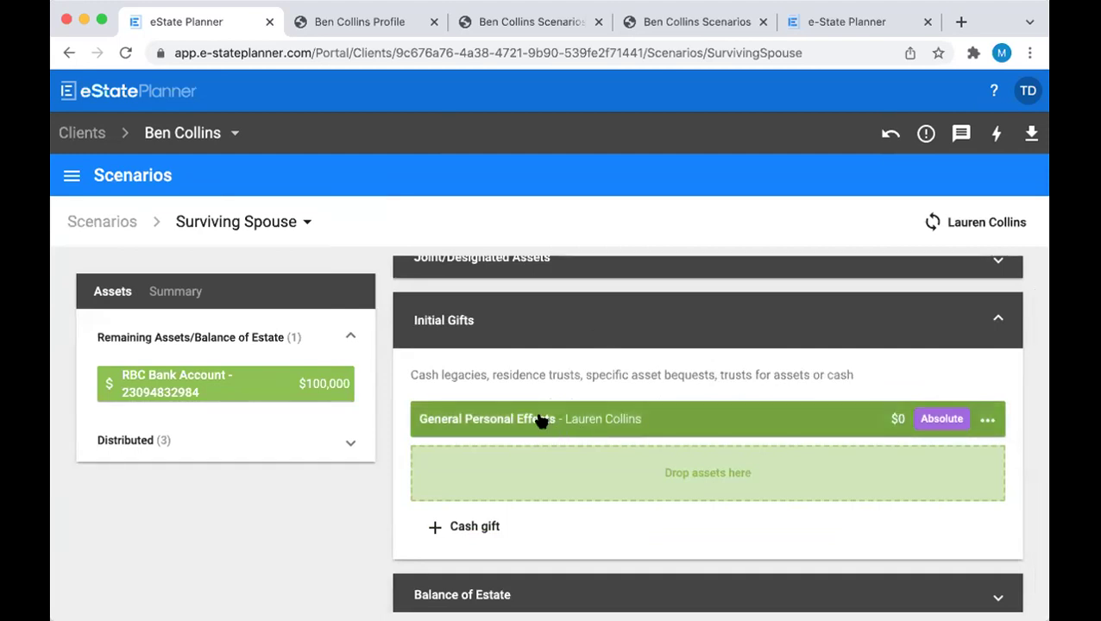
{"action": "left_click", "coordinate": [595, 330]}
{"action": "left_click", "coordinate": [591, 385]}
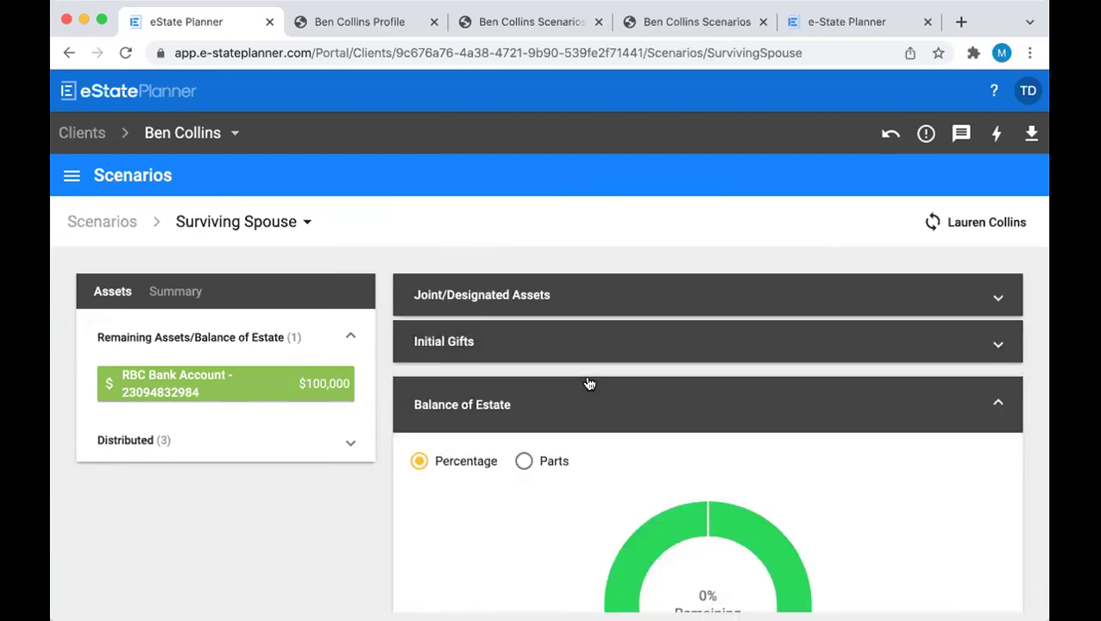
{"action": "scroll", "coordinate": [589, 383], "scroll_direction": "down", "scroll_amount": 3}
{"action": "scroll", "coordinate": [590, 383], "scroll_direction": "down", "scroll_amount": 1}
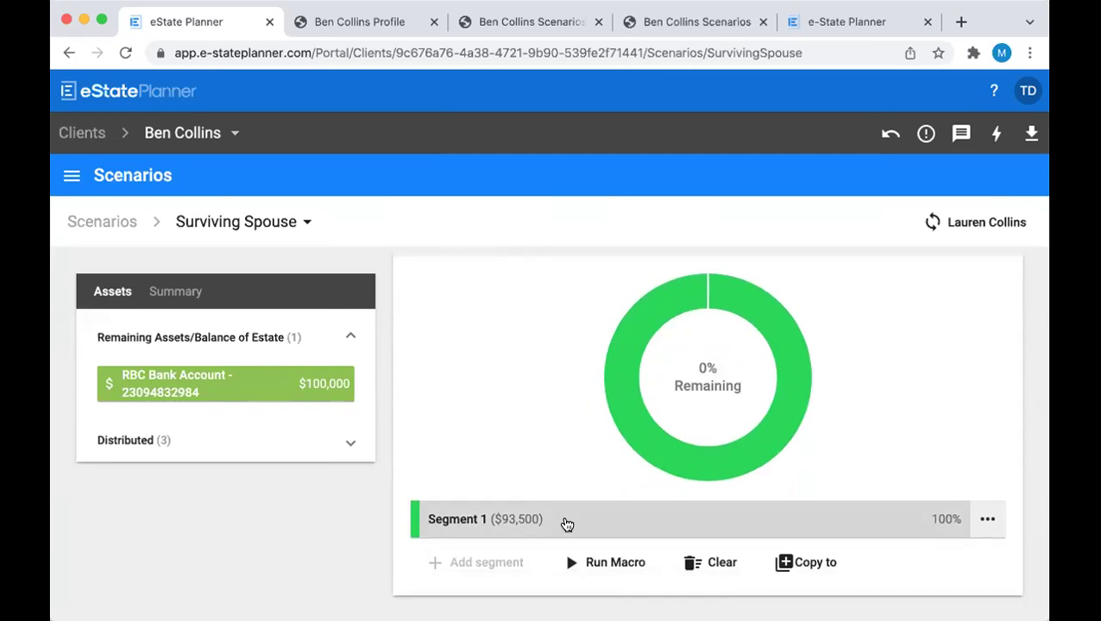
Inspect the Segment 1 gift giving the spouse 100% of the estate, then close it
{"action": "left_click", "coordinate": [567, 524]}
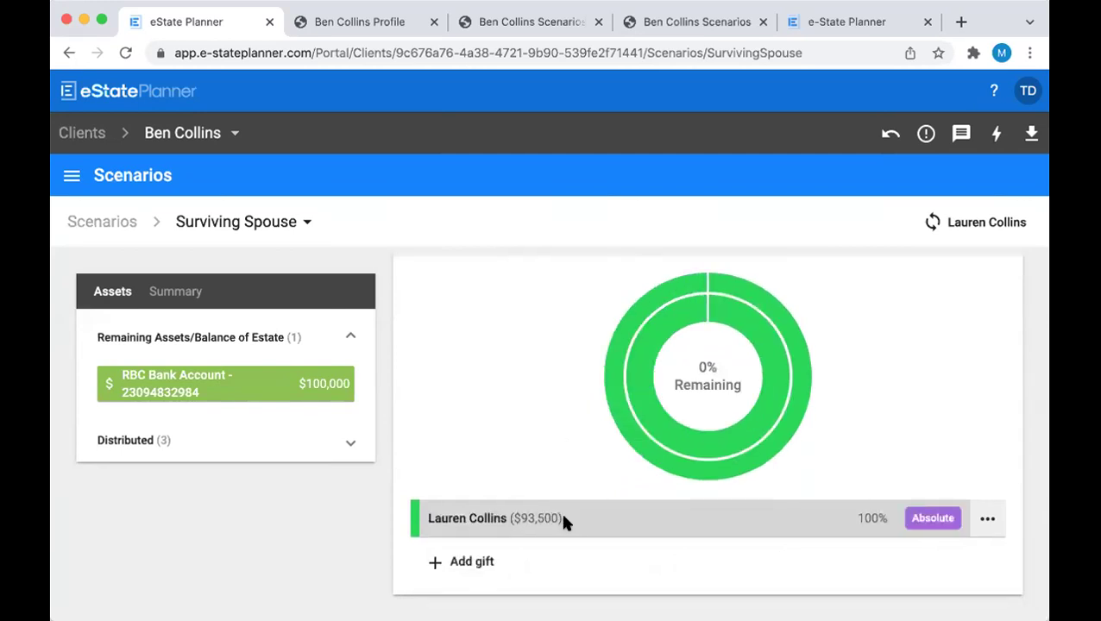
{"action": "left_click", "coordinate": [564, 521]}
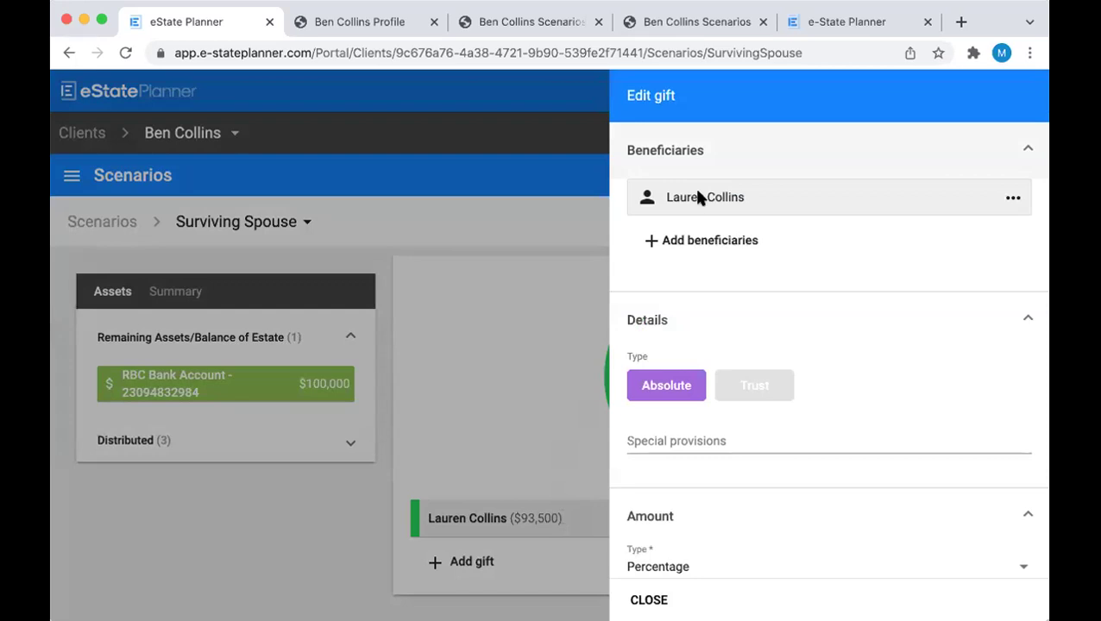
{"action": "scroll", "coordinate": [769, 274], "scroll_direction": "down", "scroll_amount": 3}
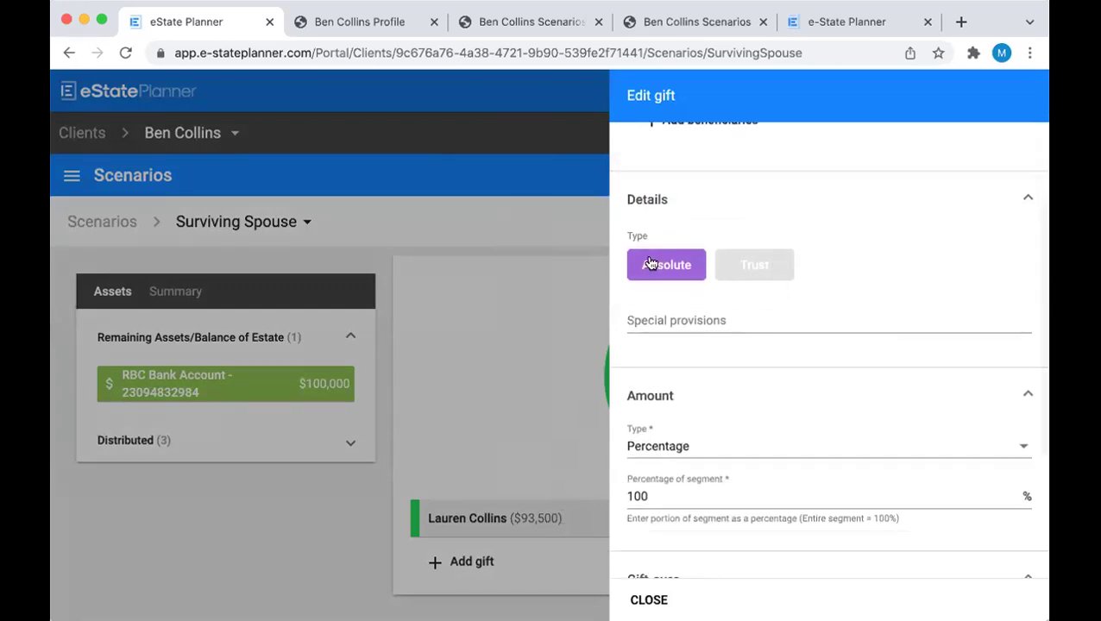
{"action": "scroll", "coordinate": [683, 381], "scroll_direction": "down", "scroll_amount": 4}
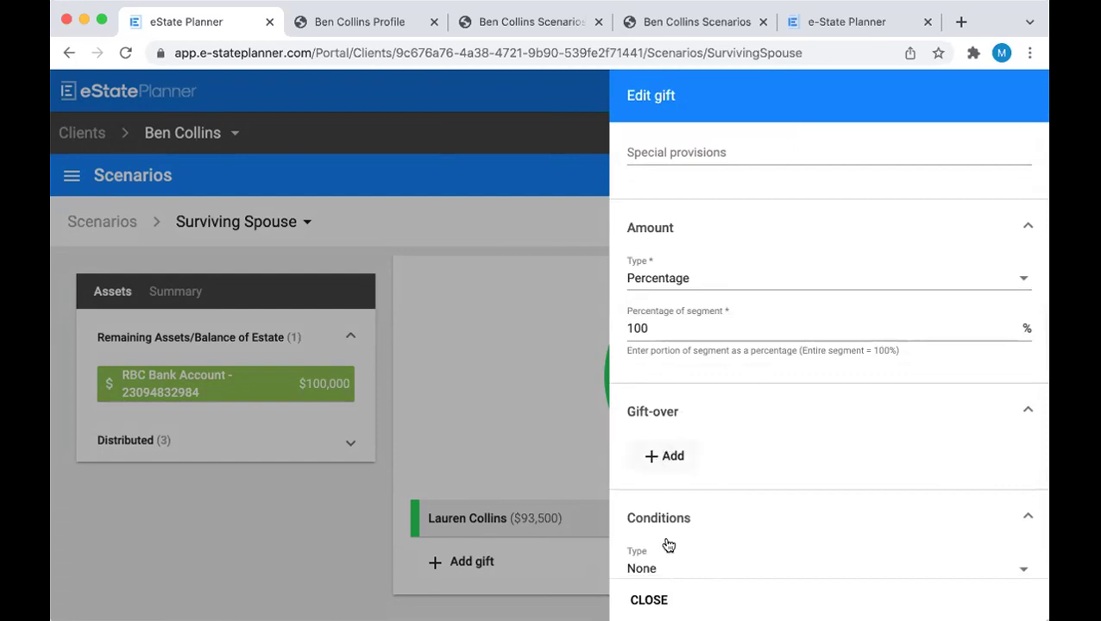
{"action": "left_click", "coordinate": [655, 601]}
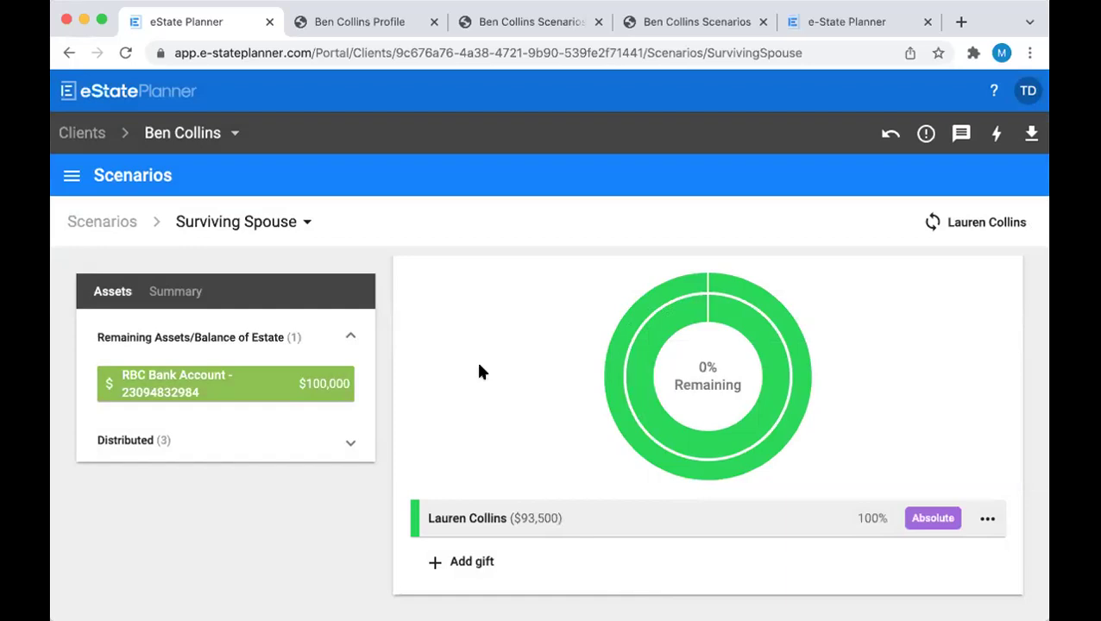
{"action": "scroll", "coordinate": [479, 368], "scroll_direction": "up", "scroll_amount": 3}
{"action": "scroll", "coordinate": [482, 373], "scroll_direction": "up", "scroll_amount": 1}
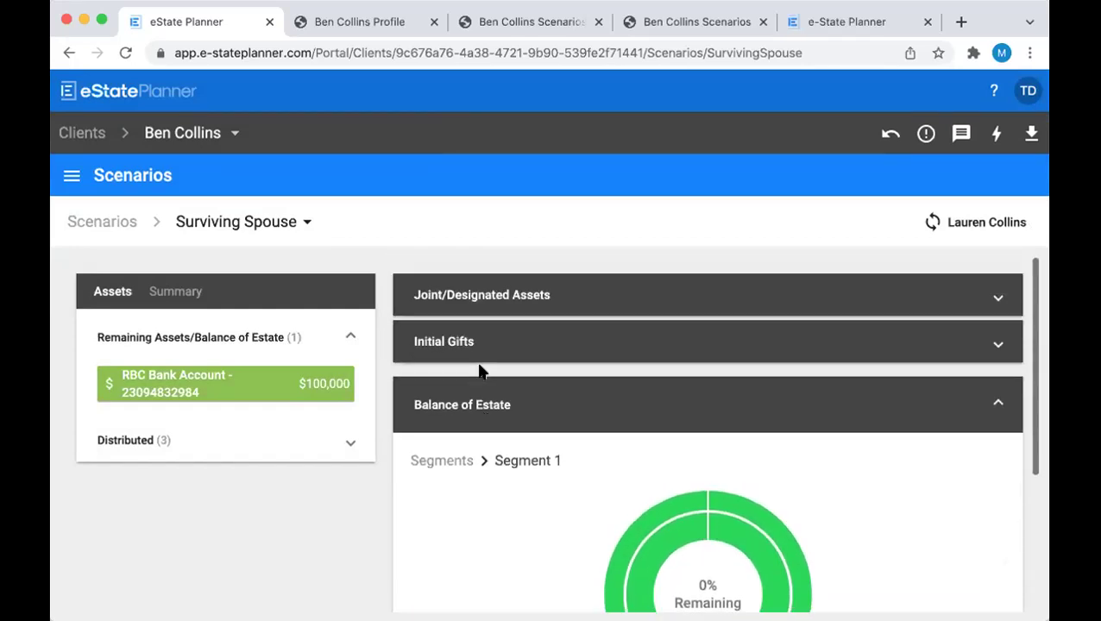
Switch to Descendants Only and expand its sections to see the General Personal Effects gift to Children
{"action": "left_click", "coordinate": [251, 224]}
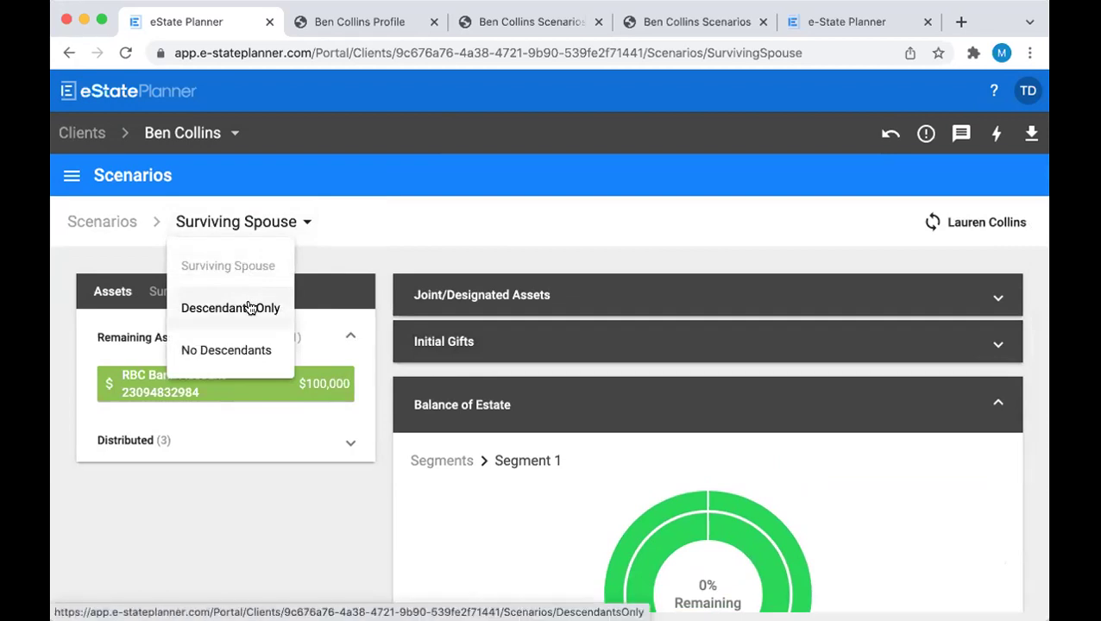
{"action": "left_click", "coordinate": [249, 309]}
{"action": "left_click", "coordinate": [447, 275]}
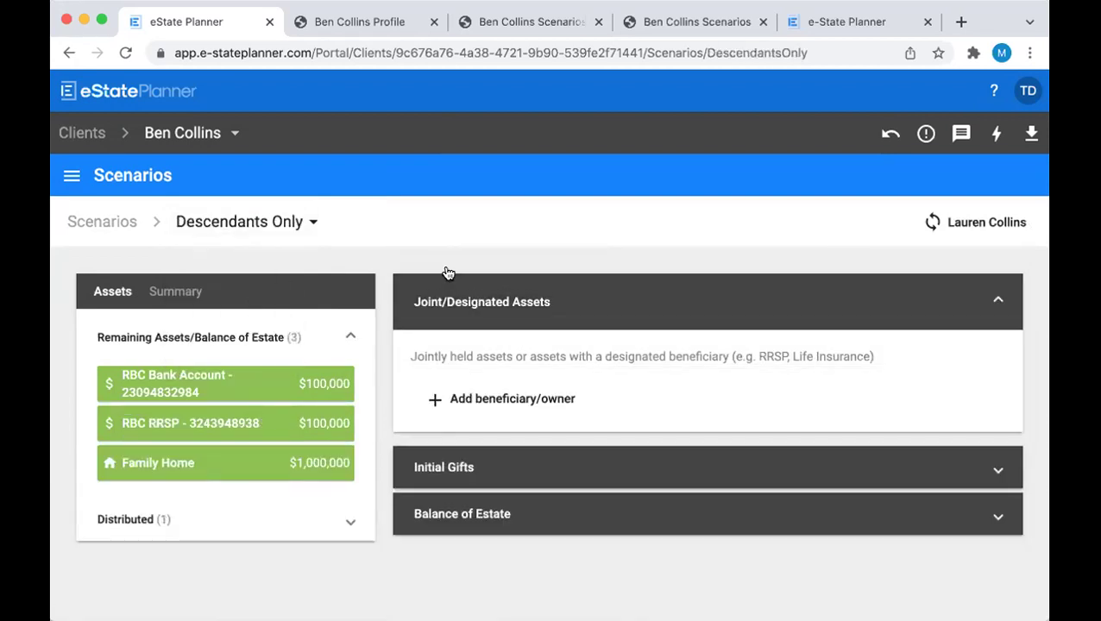
{"action": "left_click", "coordinate": [528, 460]}
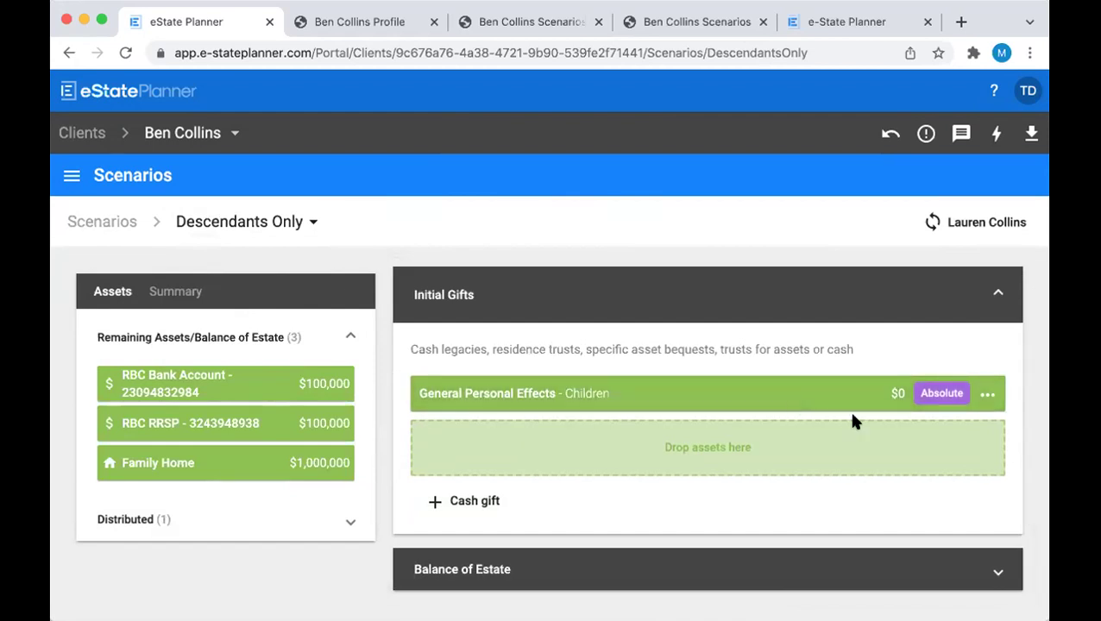
{"action": "left_click", "coordinate": [987, 393]}
{"action": "left_click", "coordinate": [949, 481]}
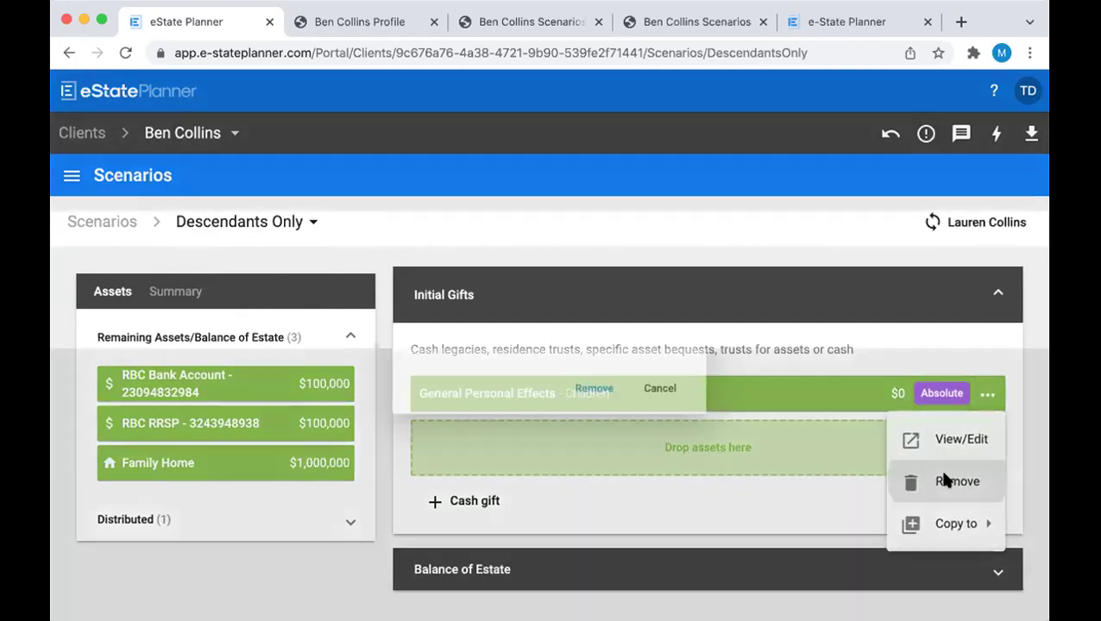
{"action": "left_click", "coordinate": [594, 401]}
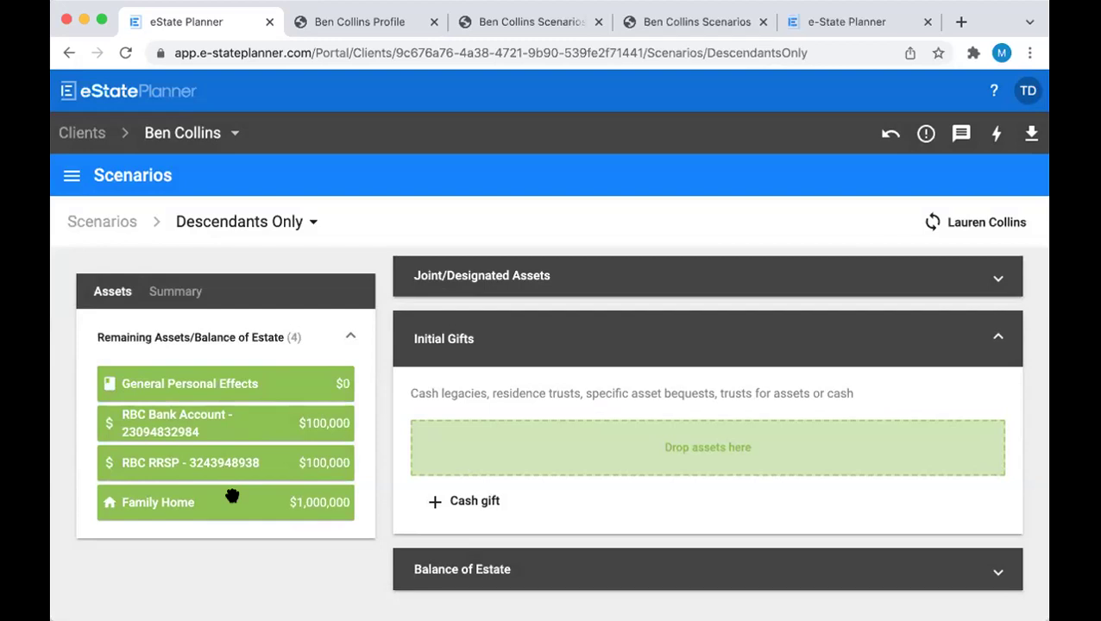
{"action": "left_click_drag", "start_coordinate": [258, 383], "coordinate": [692, 450]}
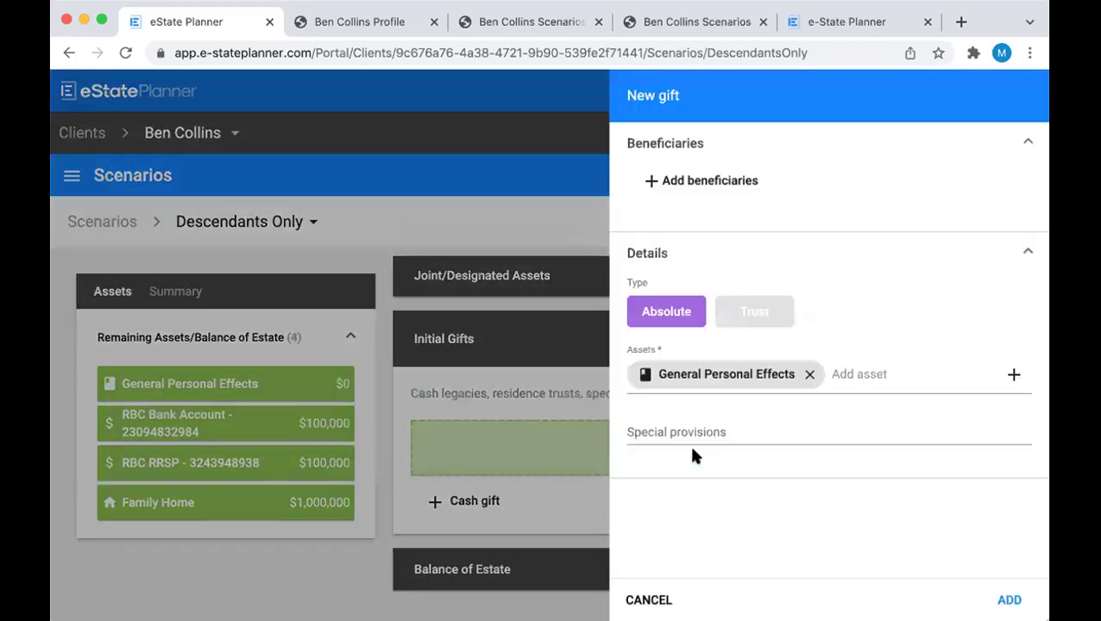
{"action": "left_click", "coordinate": [702, 180]}
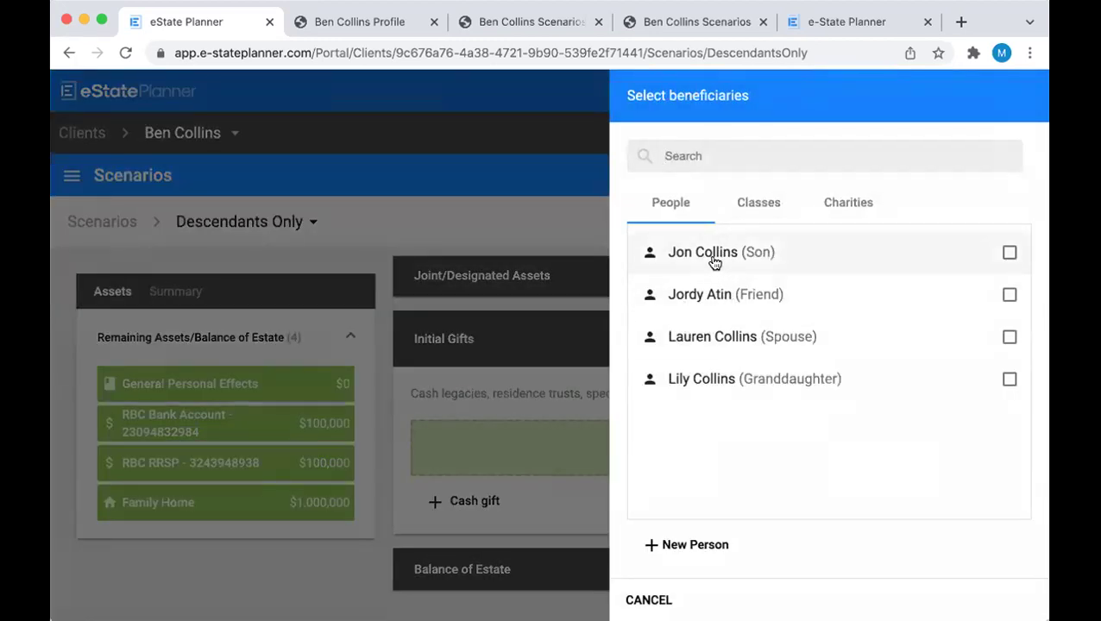
{"action": "left_click", "coordinate": [745, 207]}
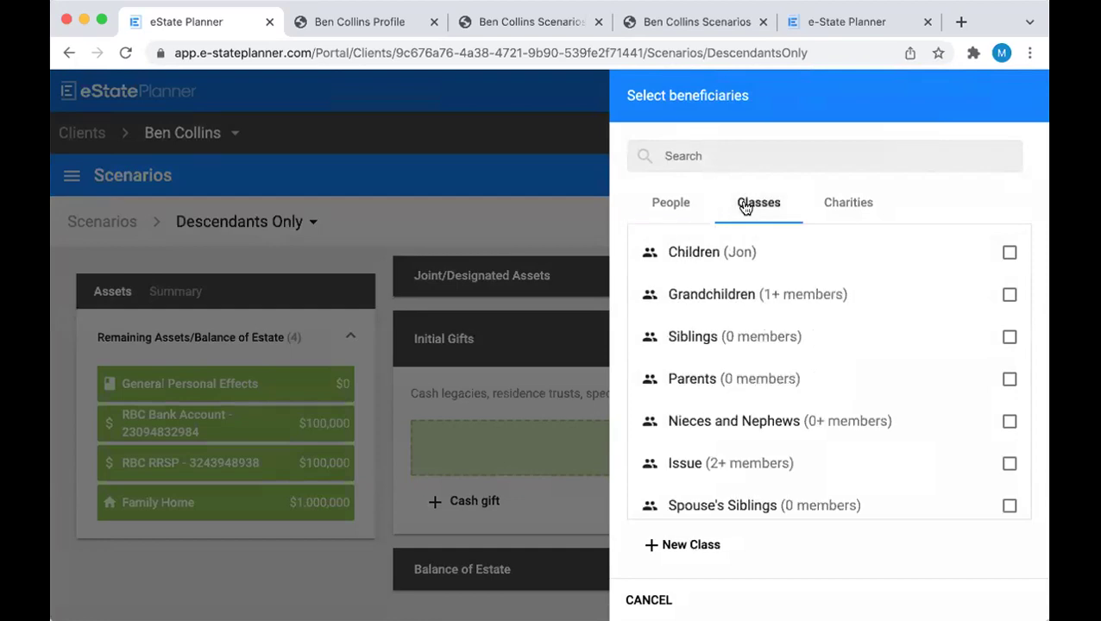
{"action": "left_click", "coordinate": [786, 256]}
{"action": "left_click", "coordinate": [1009, 599]}
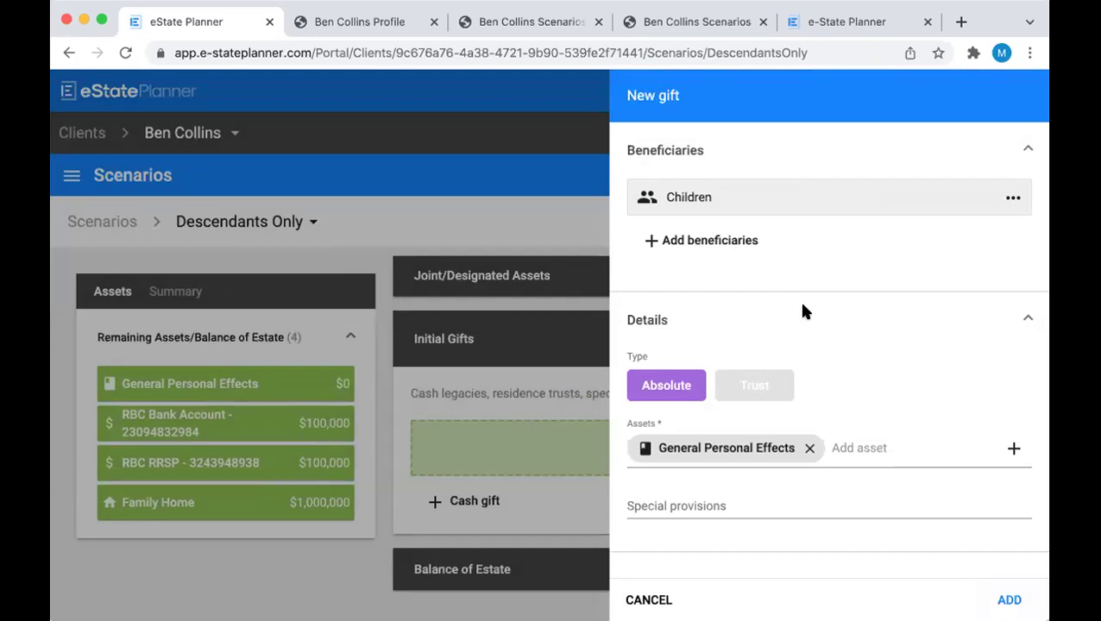
{"action": "left_click", "coordinate": [1010, 600]}
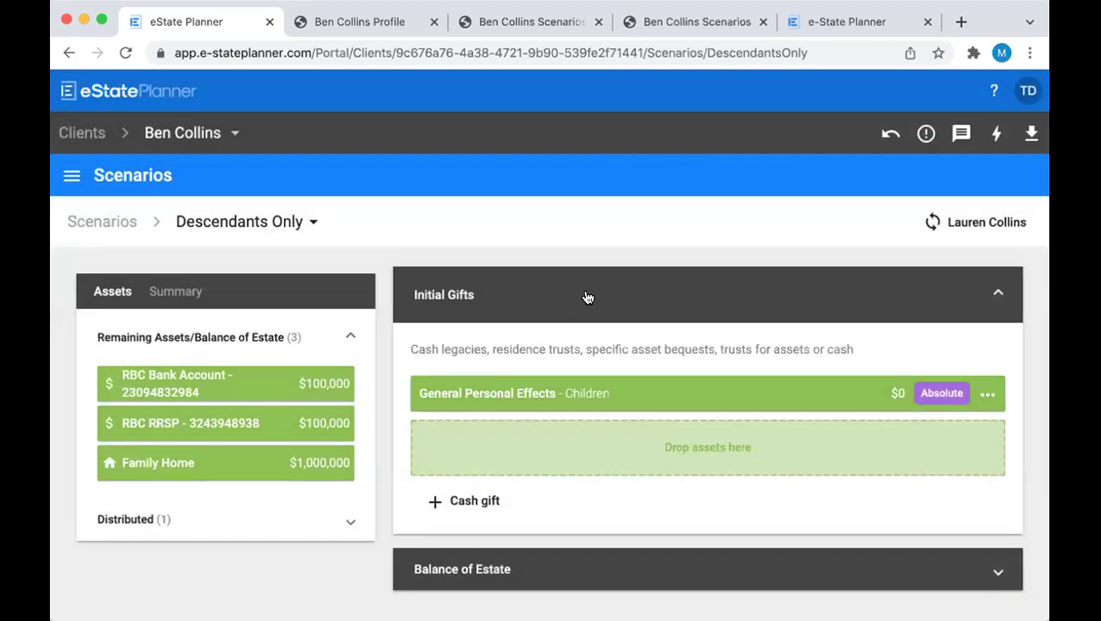
{"action": "left_click", "coordinate": [585, 298]}
Open the Segment 1 Children gift and change the trust end age from 30 to 25
{"action": "left_click", "coordinate": [593, 385]}
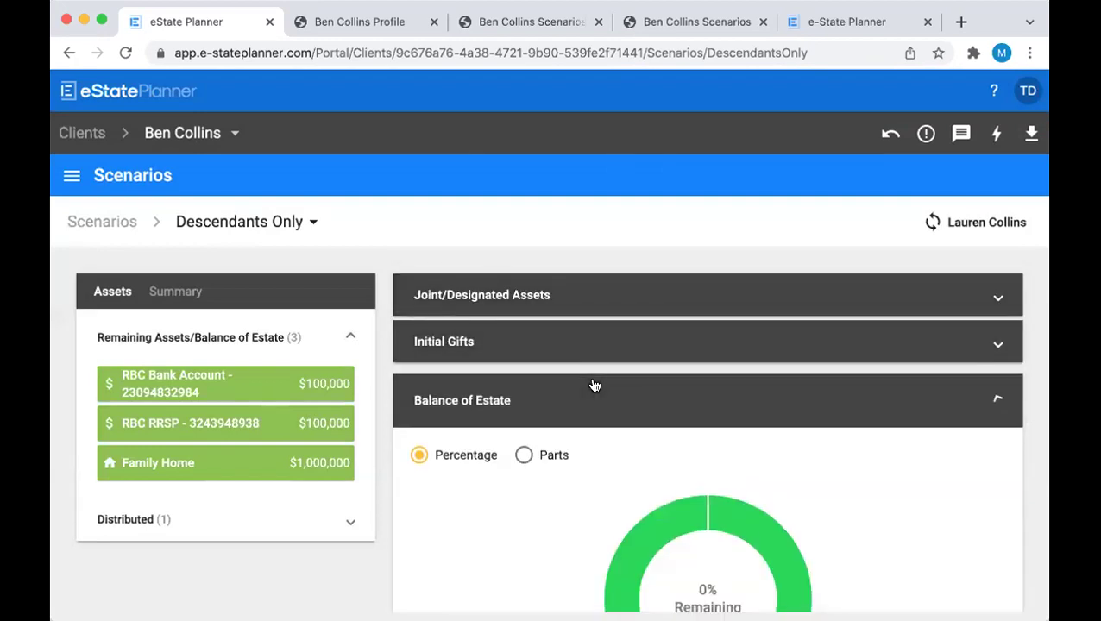
{"action": "scroll", "coordinate": [592, 385], "scroll_direction": "down", "scroll_amount": 5}
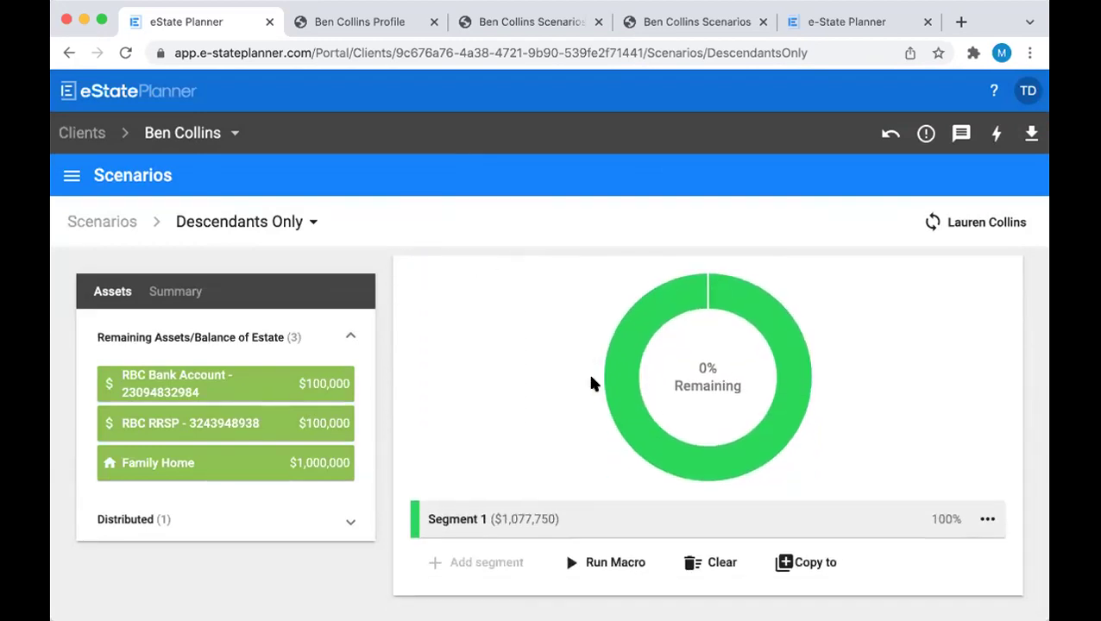
{"action": "left_click", "coordinate": [535, 518]}
{"action": "left_click", "coordinate": [535, 519]}
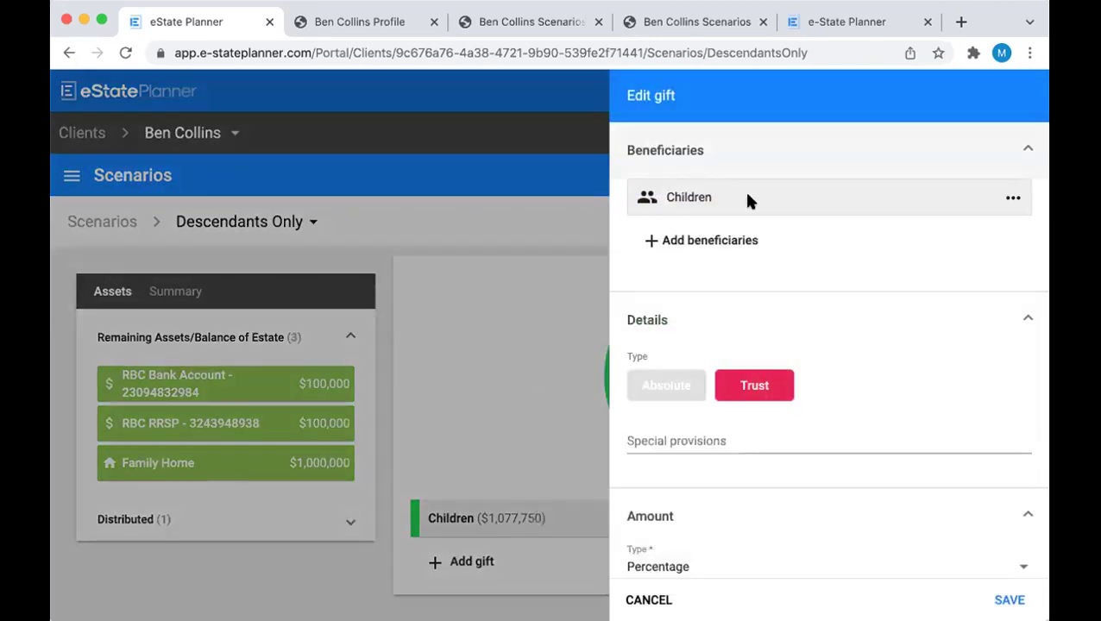
{"action": "scroll", "coordinate": [747, 200], "scroll_direction": "down", "scroll_amount": 4}
{"action": "scroll", "coordinate": [748, 203], "scroll_direction": "down", "scroll_amount": 3}
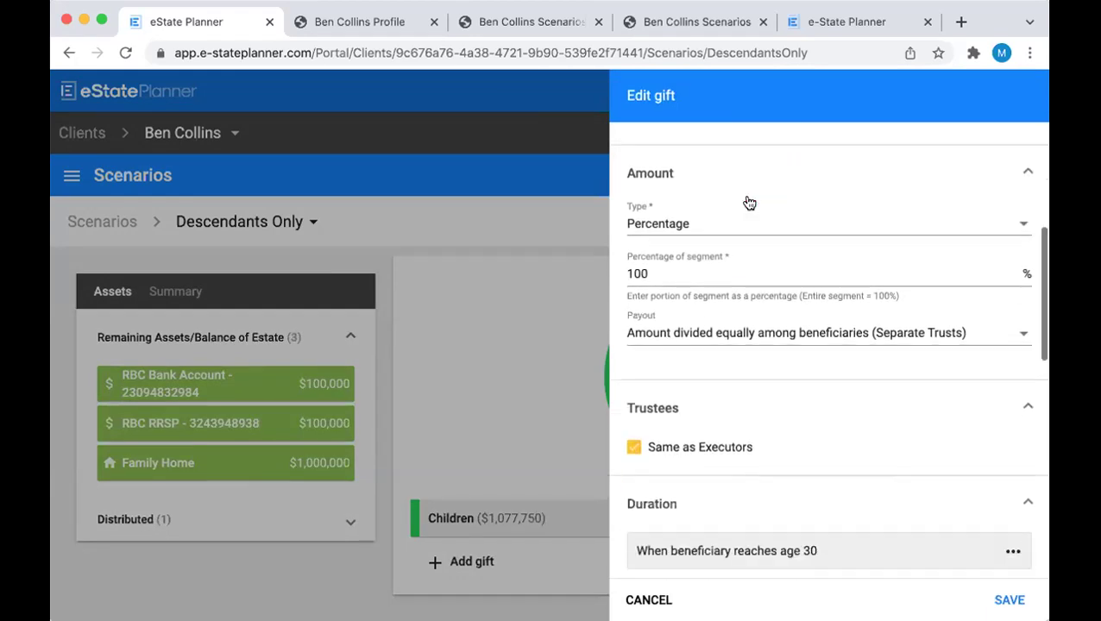
{"action": "scroll", "coordinate": [670, 261], "scroll_direction": "down", "scroll_amount": 4}
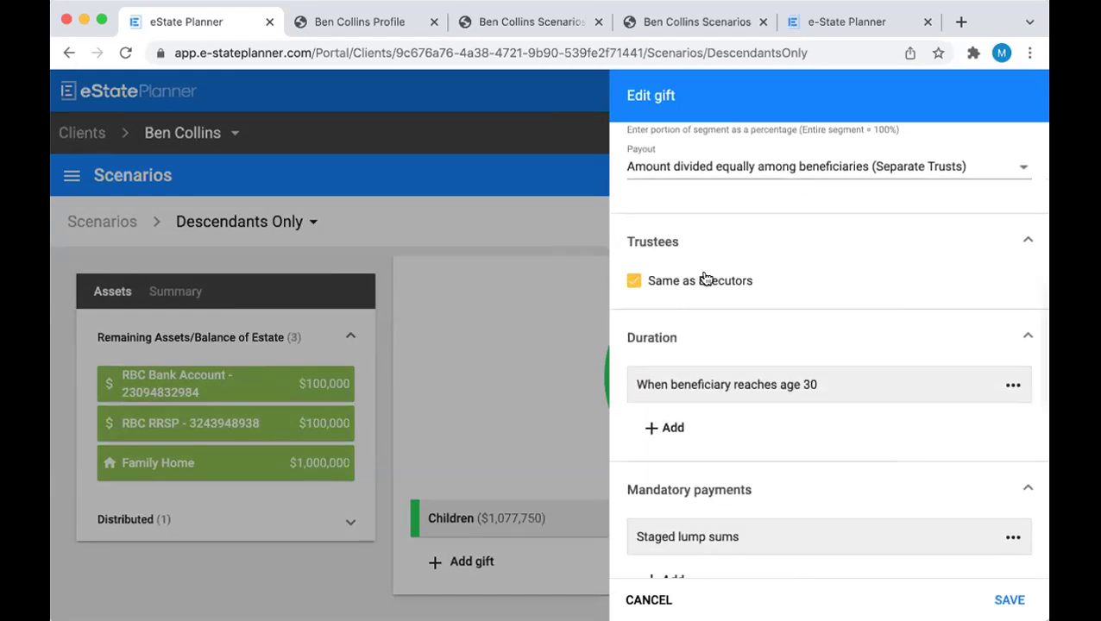
{"action": "scroll", "coordinate": [703, 278], "scroll_direction": "down", "scroll_amount": 2}
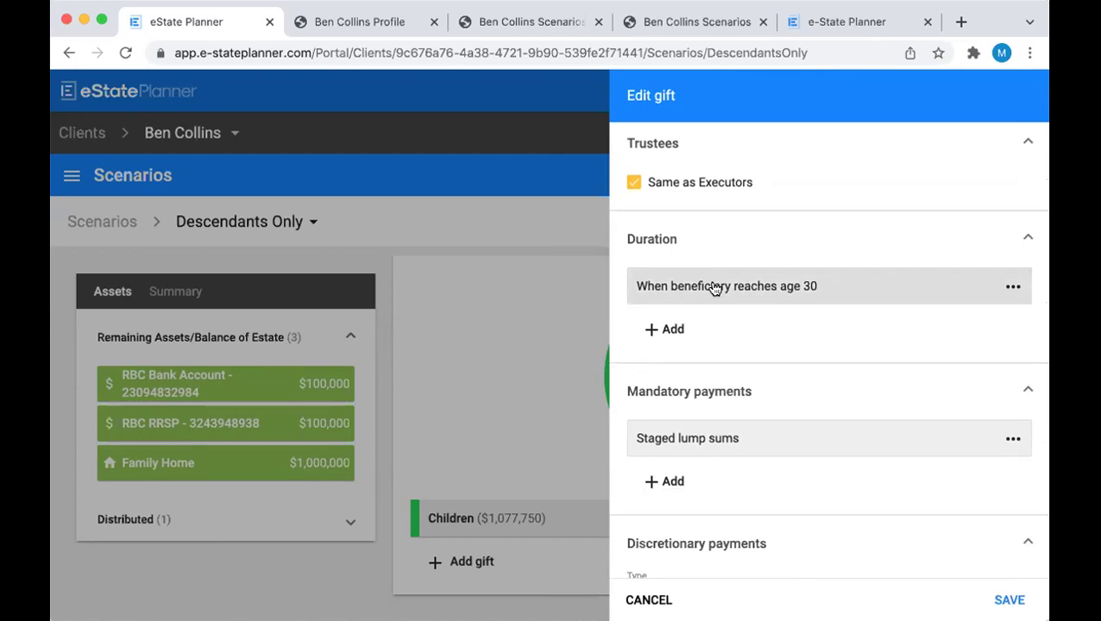
{"action": "left_click", "coordinate": [715, 287]}
{"action": "key", "text": "BackSpace"}
{"action": "key", "text": "BackSpace"}
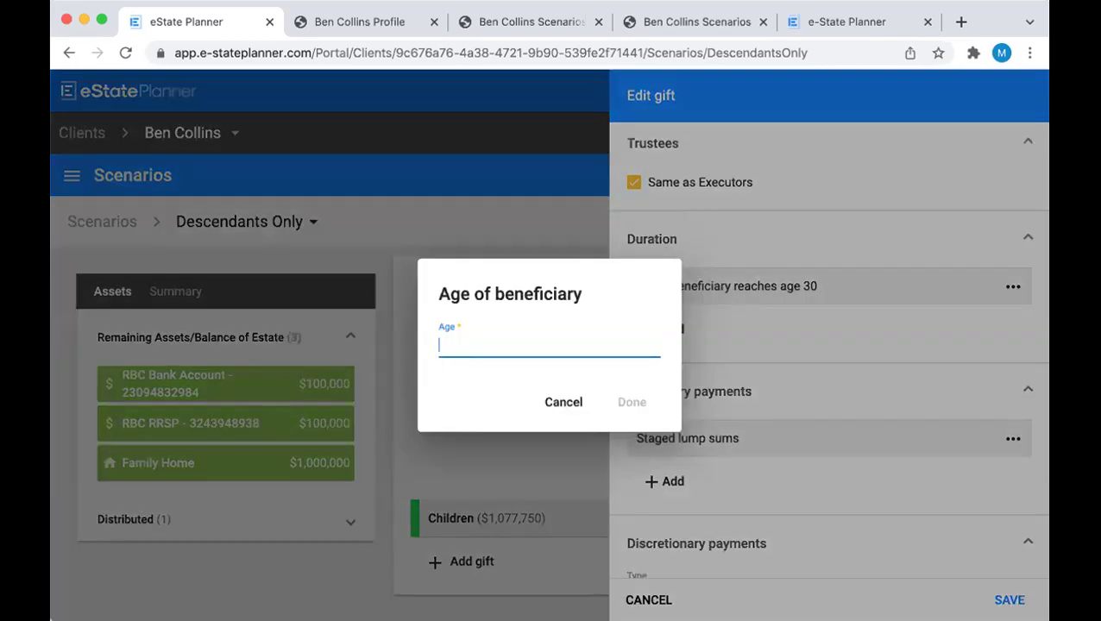
{"action": "type", "text": "25"}
{"action": "left_click", "coordinate": [623, 390]}
Set the staged lump sum to 25% paid at age 21 and save the gift
{"action": "scroll", "coordinate": [872, 296], "scroll_direction": "down", "scroll_amount": 2}
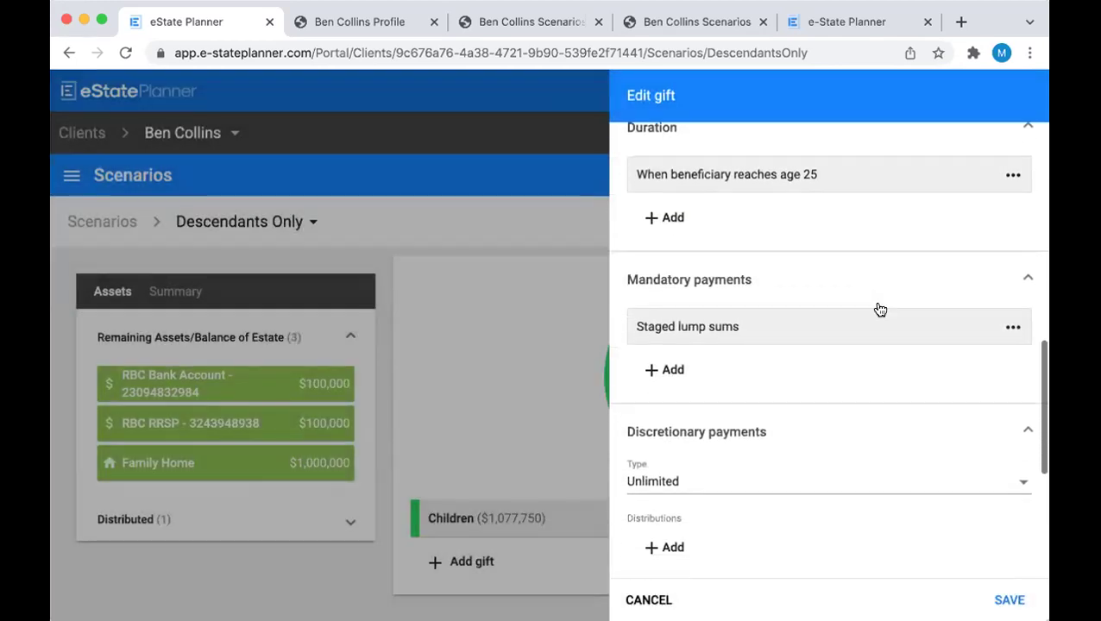
{"action": "left_click", "coordinate": [788, 334]}
{"action": "left_click", "coordinate": [749, 347]}
{"action": "left_click", "coordinate": [757, 390]}
{"action": "left_click", "coordinate": [383, 299]}
{"action": "key", "text": "BackSpace"}
{"action": "type", "text": "1"}
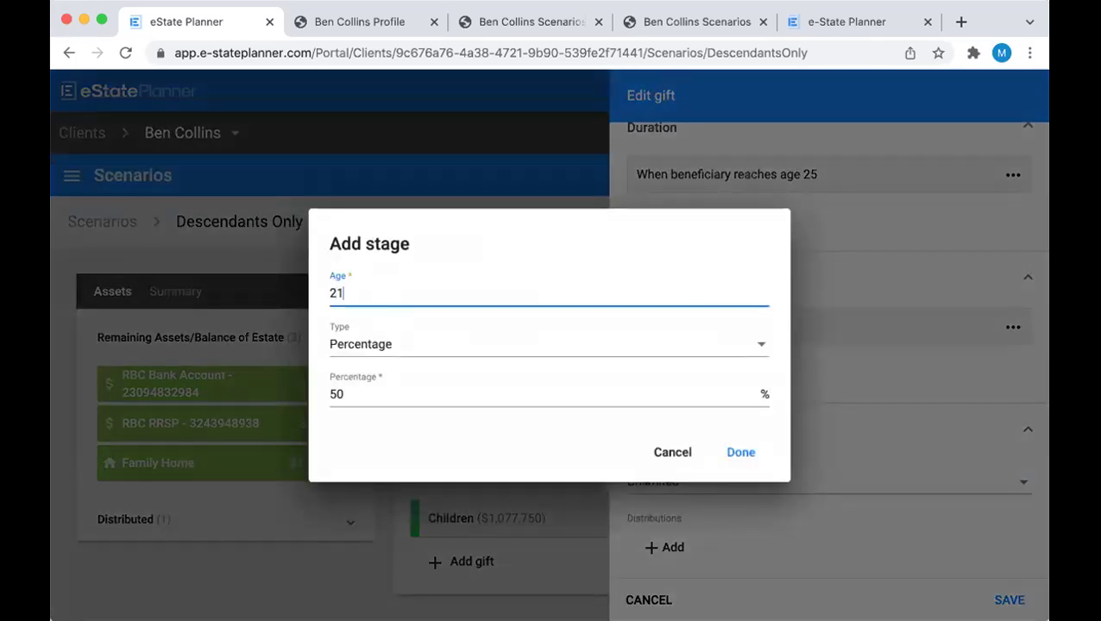
{"action": "left_click", "coordinate": [349, 390]}
{"action": "key", "text": "BackSpace"}
{"action": "key", "text": "BackSpace"}
{"action": "type", "text": "25"}
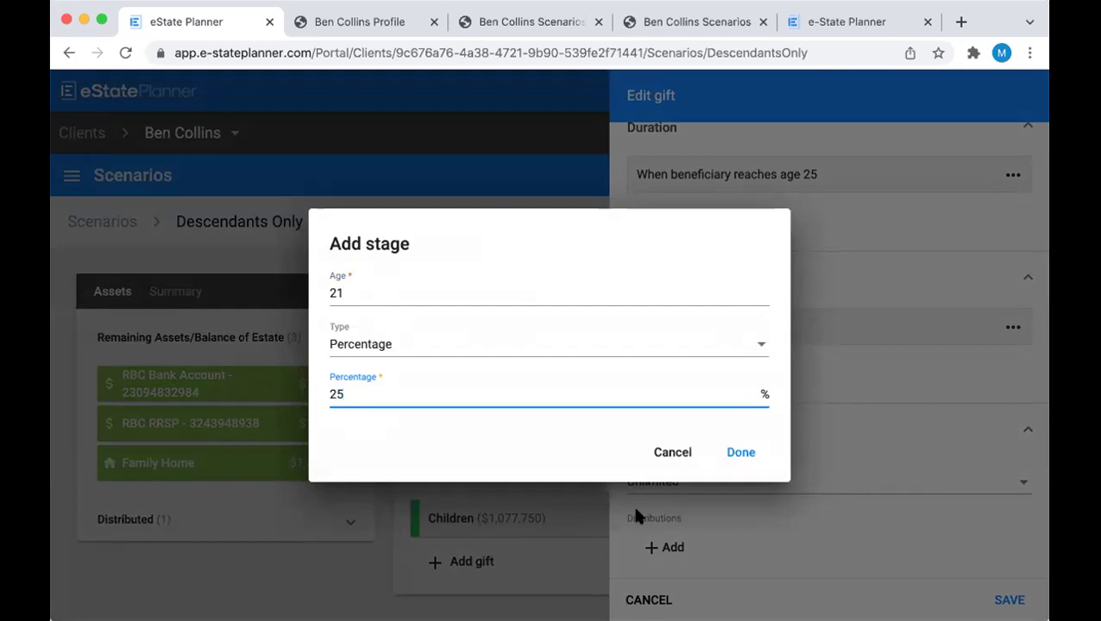
{"action": "left_click", "coordinate": [732, 458]}
{"action": "left_click", "coordinate": [731, 460]}
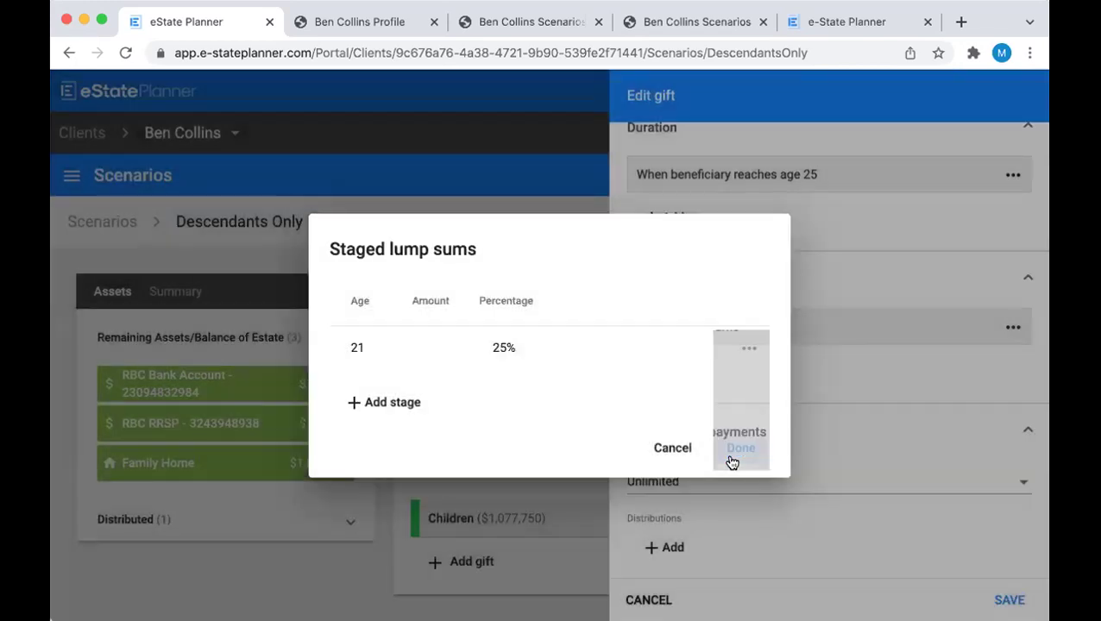
{"action": "scroll", "coordinate": [731, 464], "scroll_direction": "down", "scroll_amount": 2}
{"action": "scroll", "coordinate": [719, 386], "scroll_direction": "down", "scroll_amount": 5}
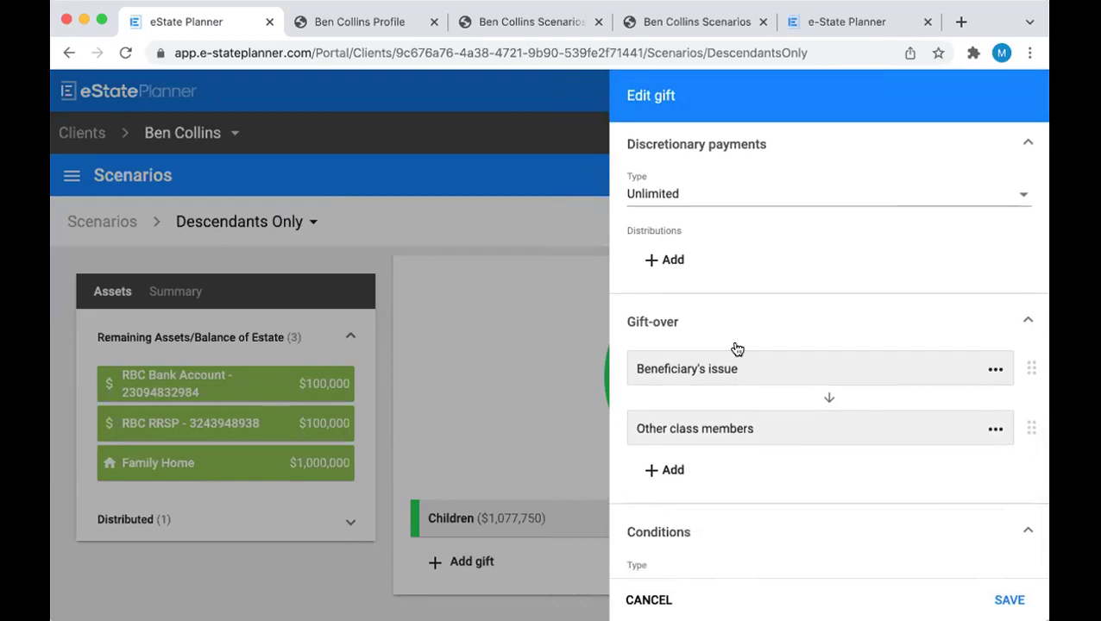
{"action": "left_click", "coordinate": [1020, 600]}
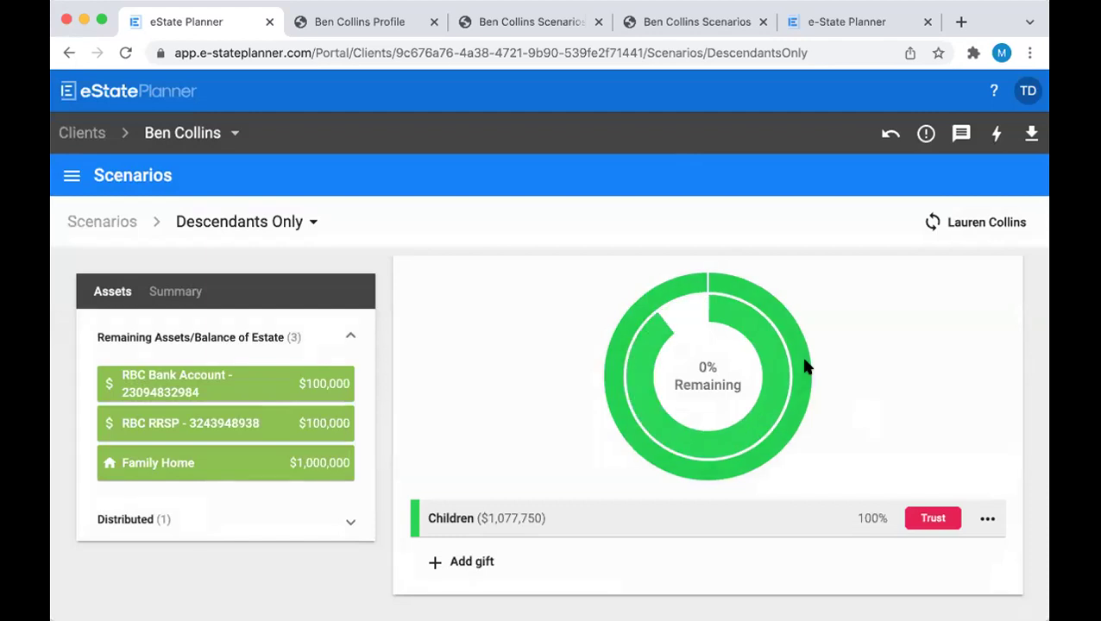
{"action": "mouse_move", "coordinate": [695, 278]}
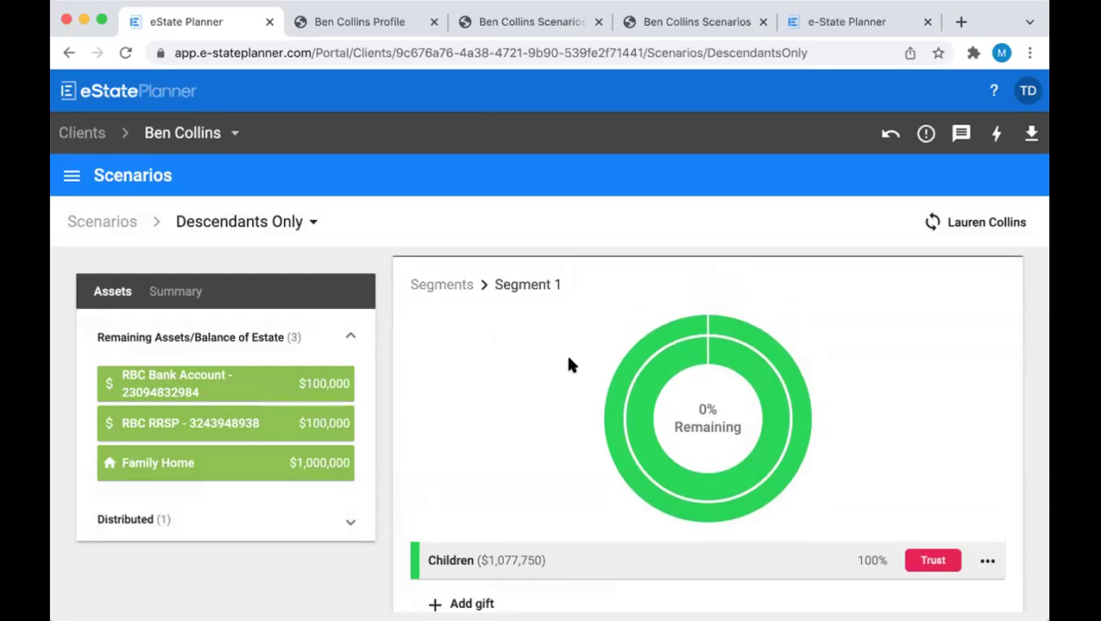
{"action": "scroll", "coordinate": [557, 404], "scroll_direction": "up", "scroll_amount": 2}
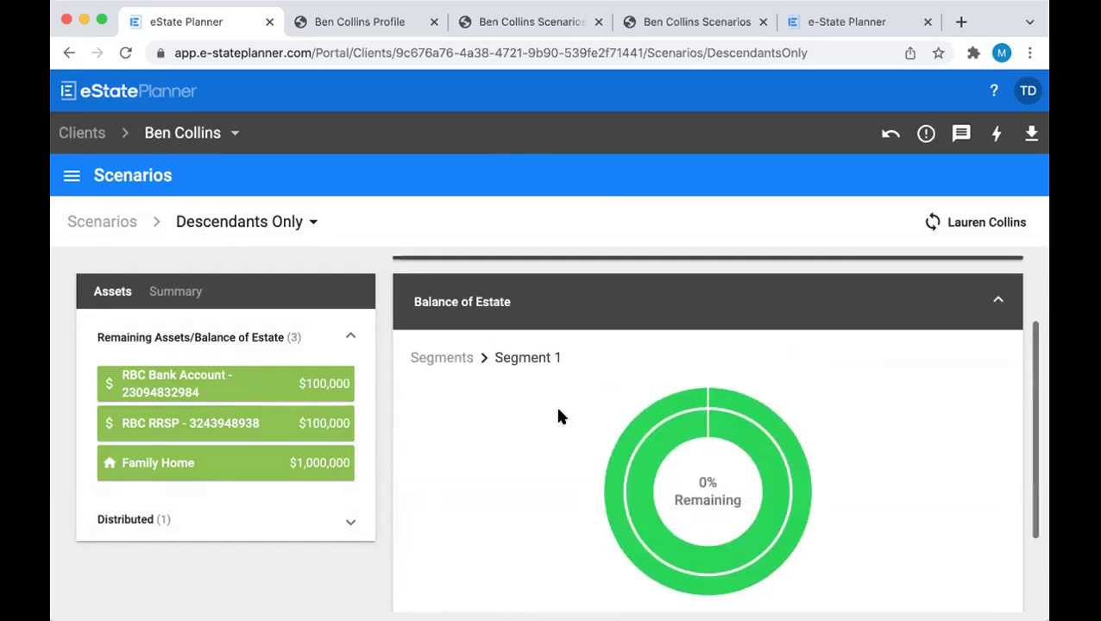
Collapse Balance of Estate and sync the scenario data with the spouse's plan
{"action": "left_click", "coordinate": [664, 308]}
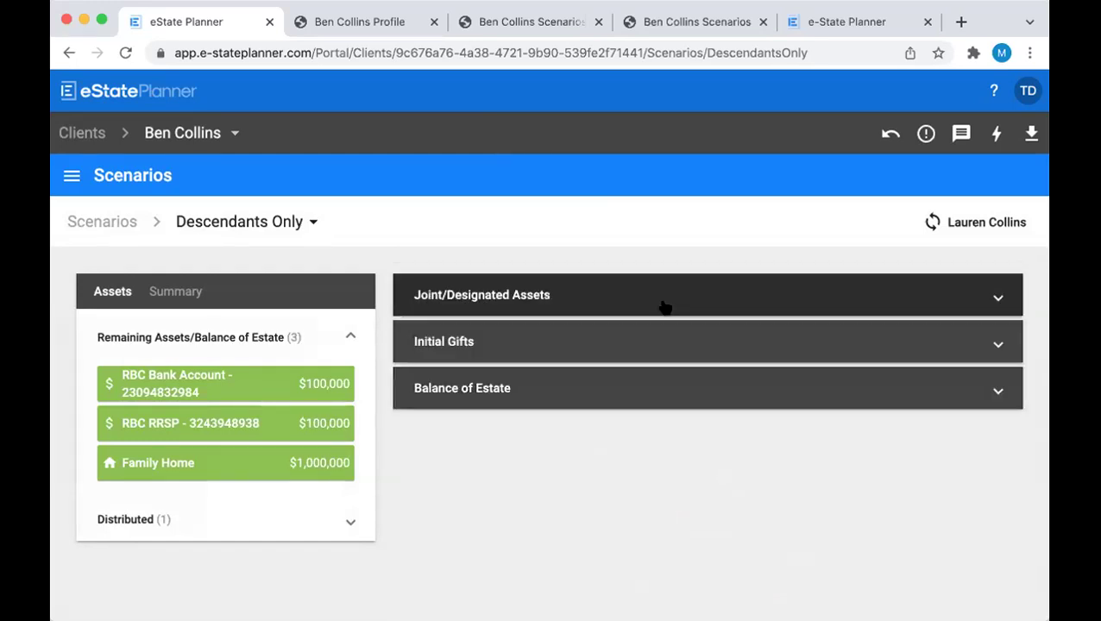
{"action": "left_click", "coordinate": [964, 223]}
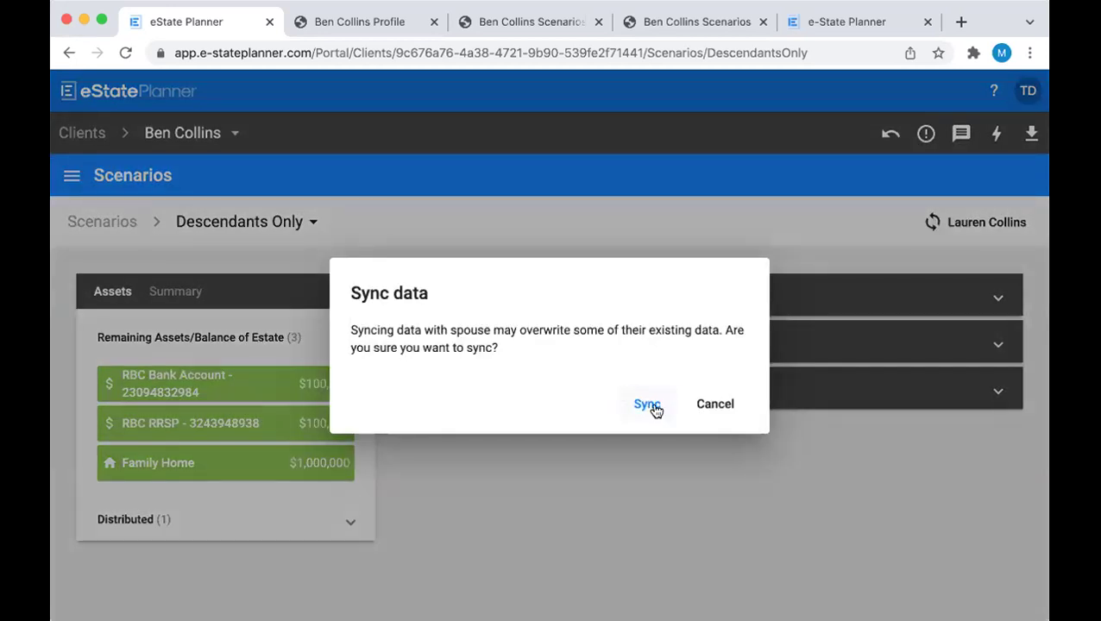
{"action": "left_click", "coordinate": [648, 404]}
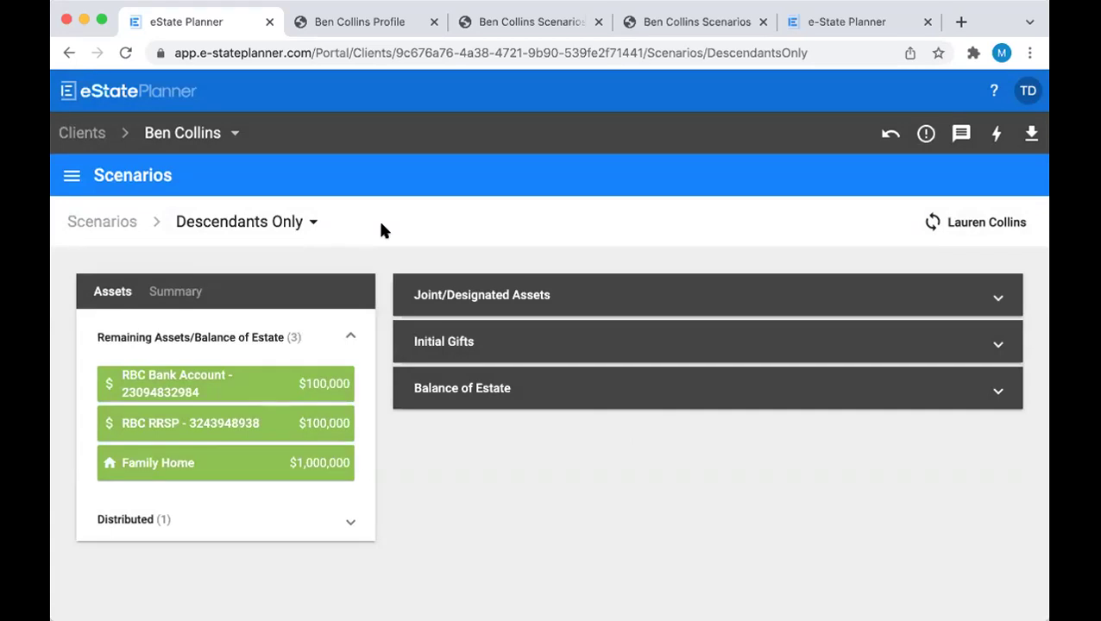
Switch to No Descendants and clear all segments from its Balance of Estate
{"action": "left_click", "coordinate": [297, 226]}
{"action": "left_click", "coordinate": [265, 364]}
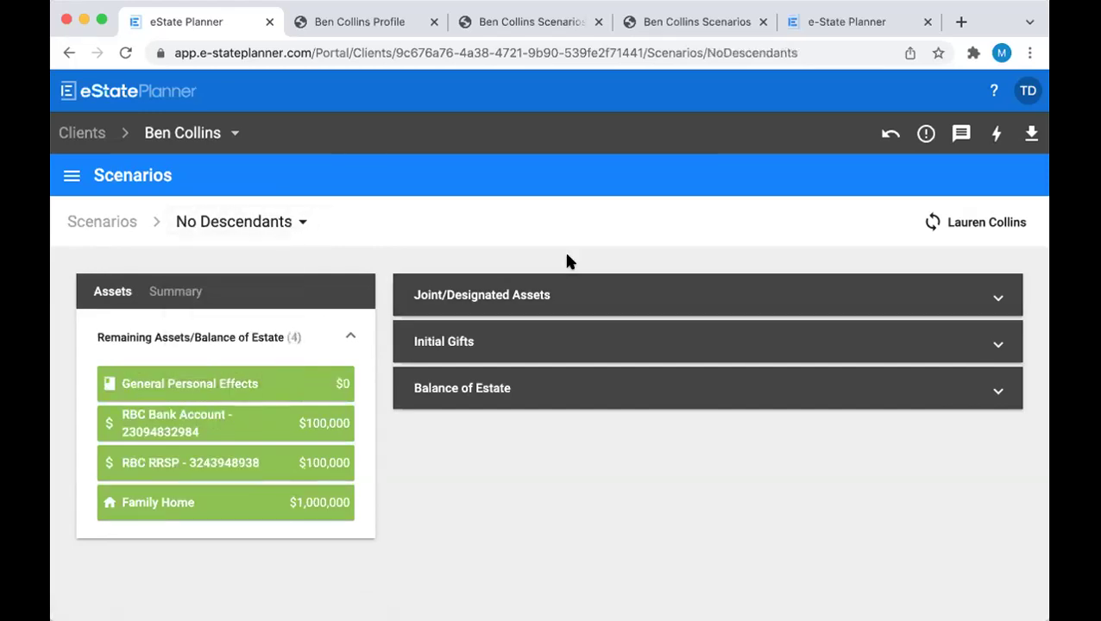
{"action": "left_click", "coordinate": [555, 389]}
{"action": "scroll", "coordinate": [559, 392], "scroll_direction": "down", "scroll_amount": 5}
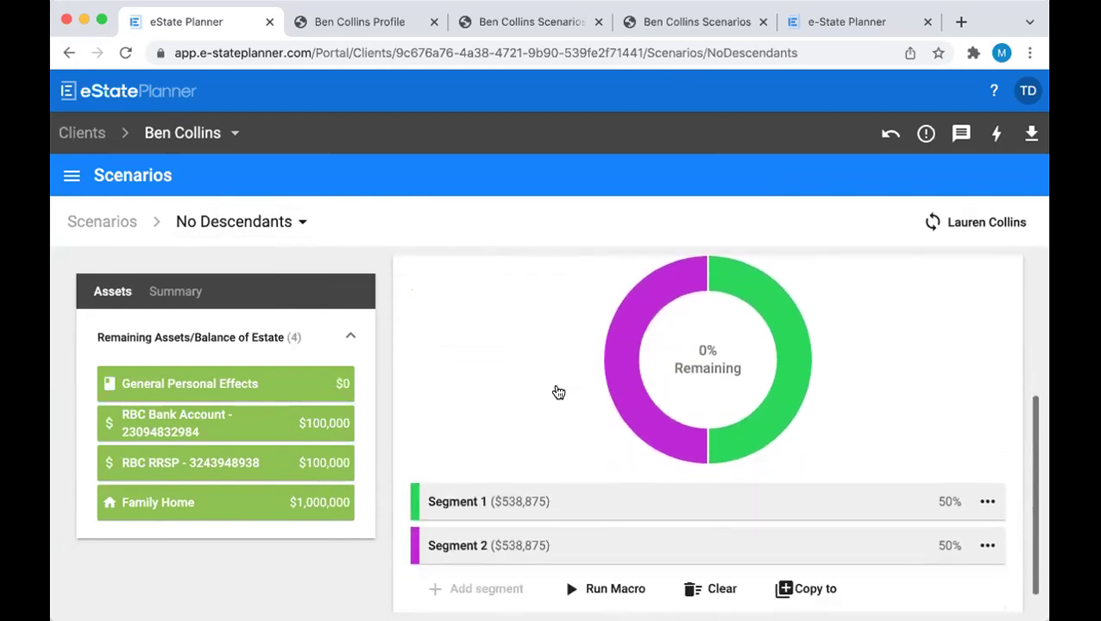
{"action": "scroll", "coordinate": [556, 390], "scroll_direction": "down", "scroll_amount": 2}
{"action": "left_click", "coordinate": [707, 565]}
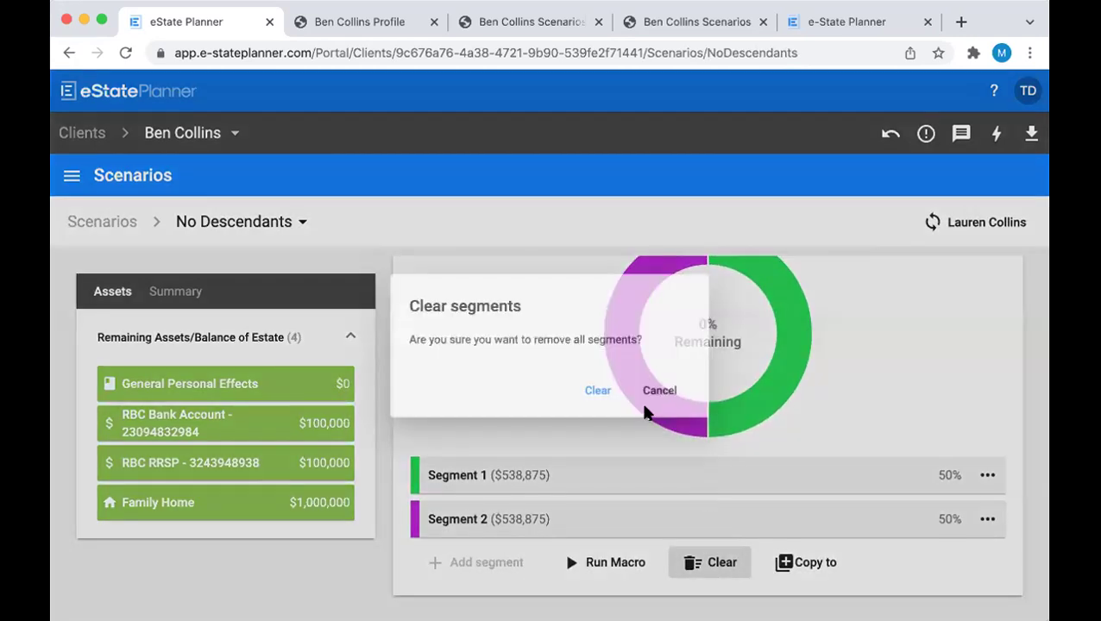
{"action": "left_click", "coordinate": [594, 404]}
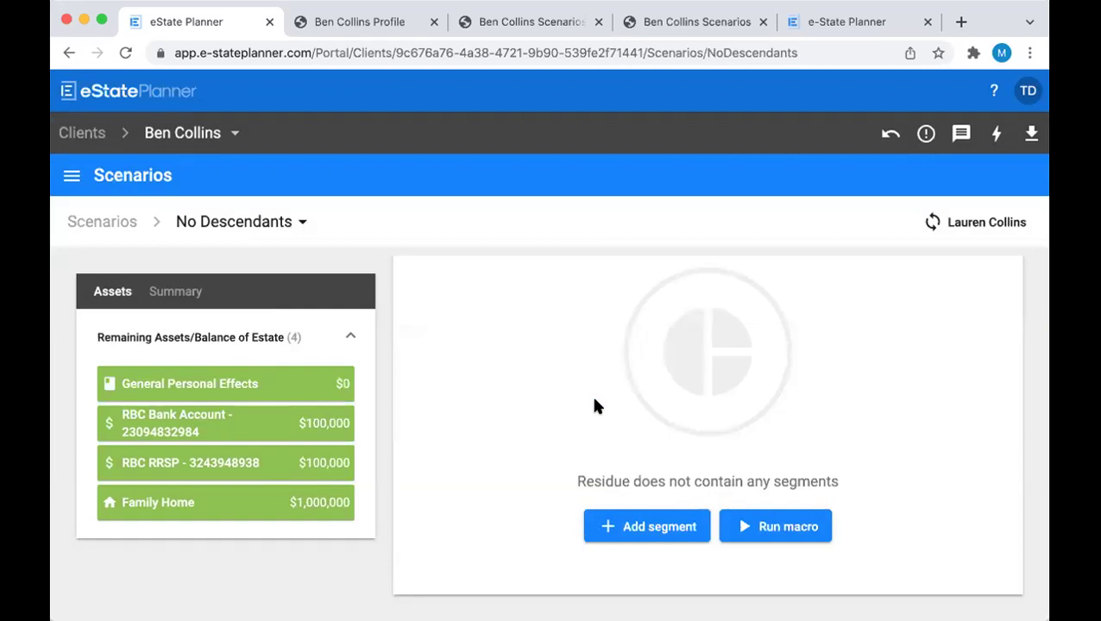
Add Segment 1 to the No Descendants residue at 50%
{"action": "left_click", "coordinate": [633, 531]}
{"action": "left_click_drag", "start_coordinate": [454, 371], "coordinate": [405, 370]}
{"action": "type", "text": "50"}
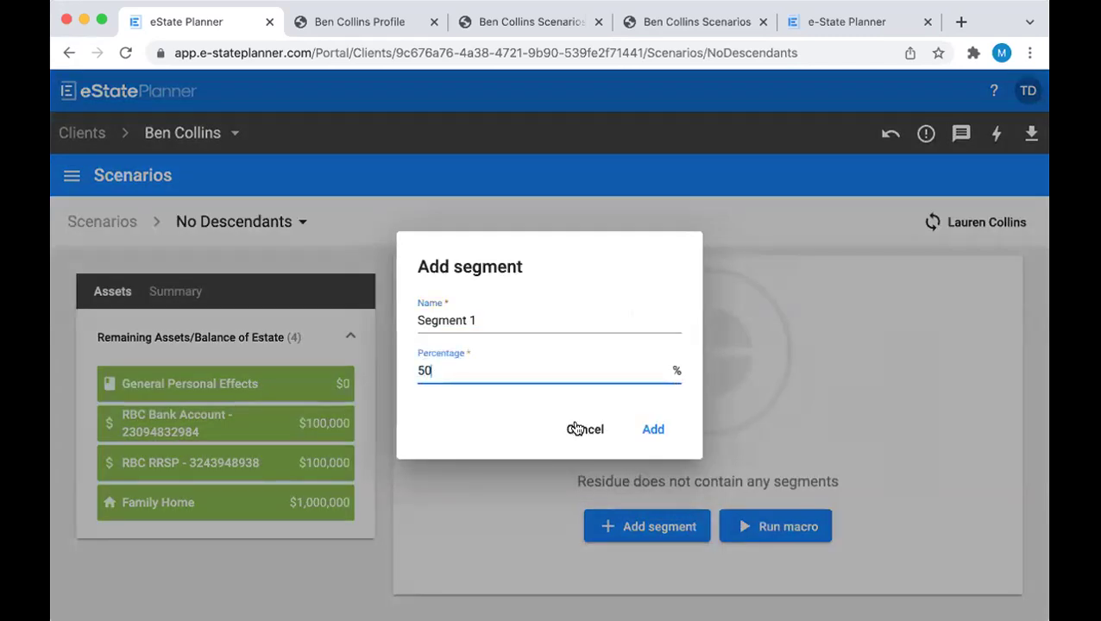
{"action": "left_click", "coordinate": [653, 429]}
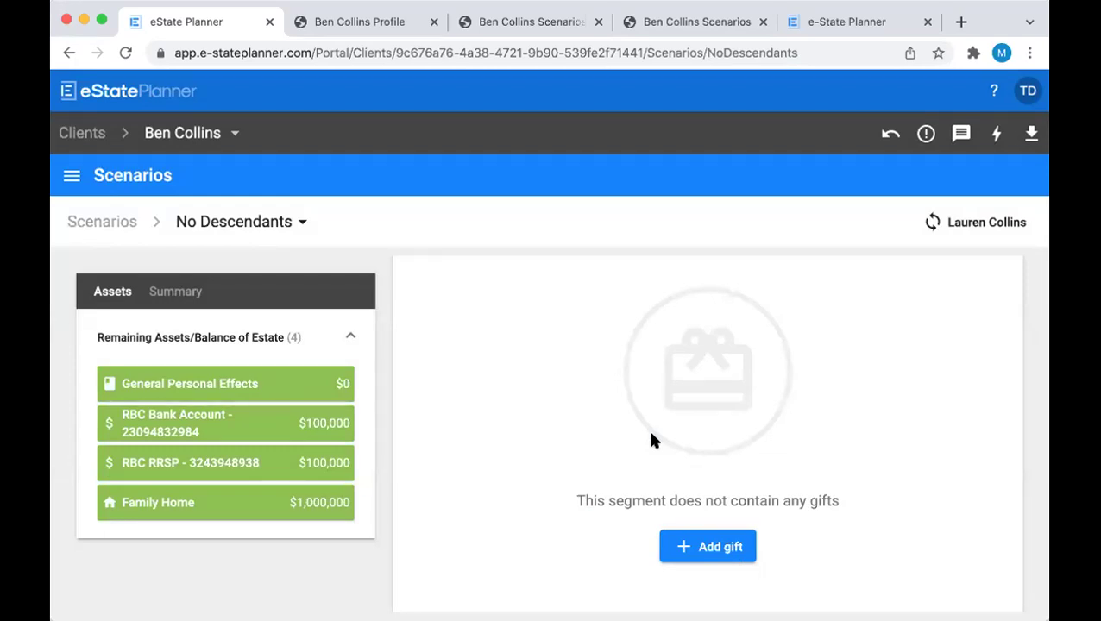
Gift Segment 1 absolutely to the friend, with gift-over to the beneficiary's issue
{"action": "left_click", "coordinate": [700, 545]}
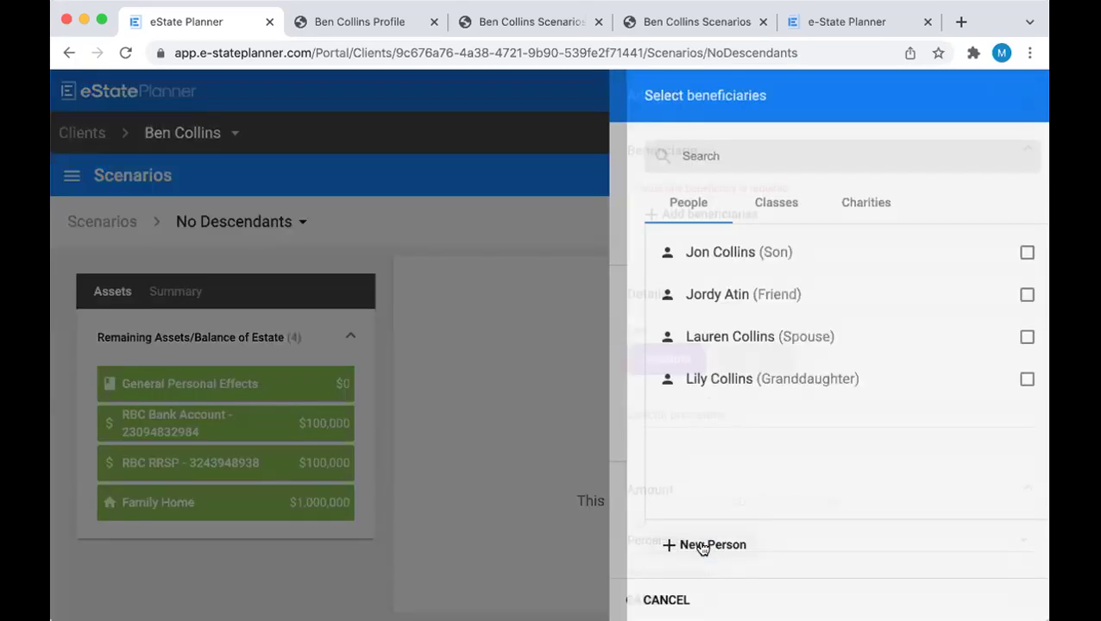
{"action": "left_click", "coordinate": [762, 301]}
{"action": "left_click", "coordinate": [1010, 597]}
{"action": "scroll", "coordinate": [810, 311], "scroll_direction": "down", "scroll_amount": 4}
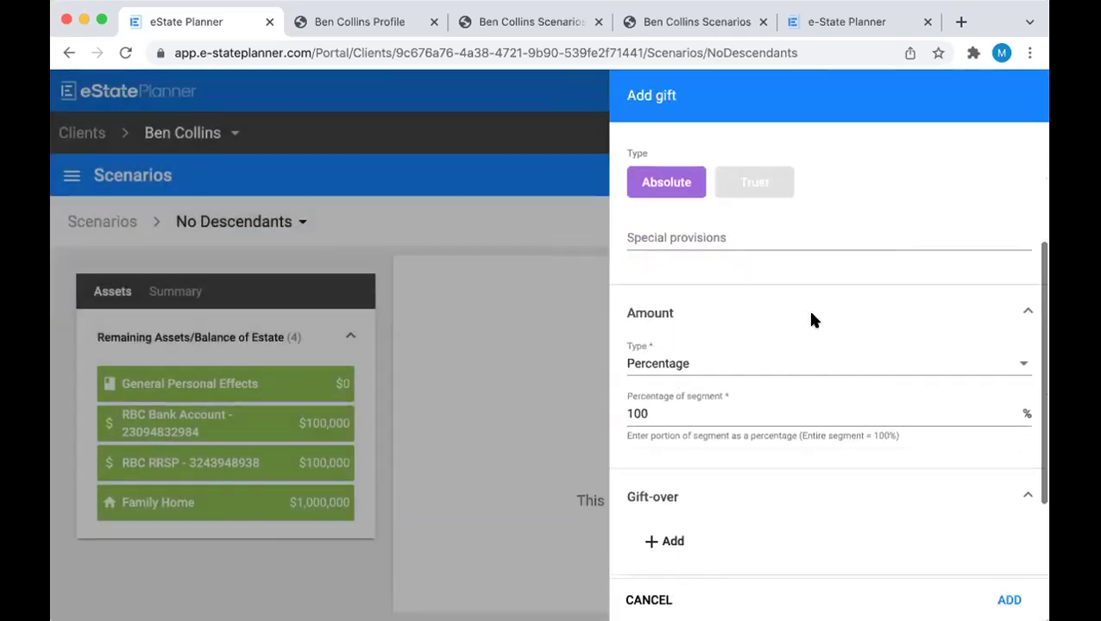
{"action": "scroll", "coordinate": [811, 320], "scroll_direction": "down", "scroll_amount": 1}
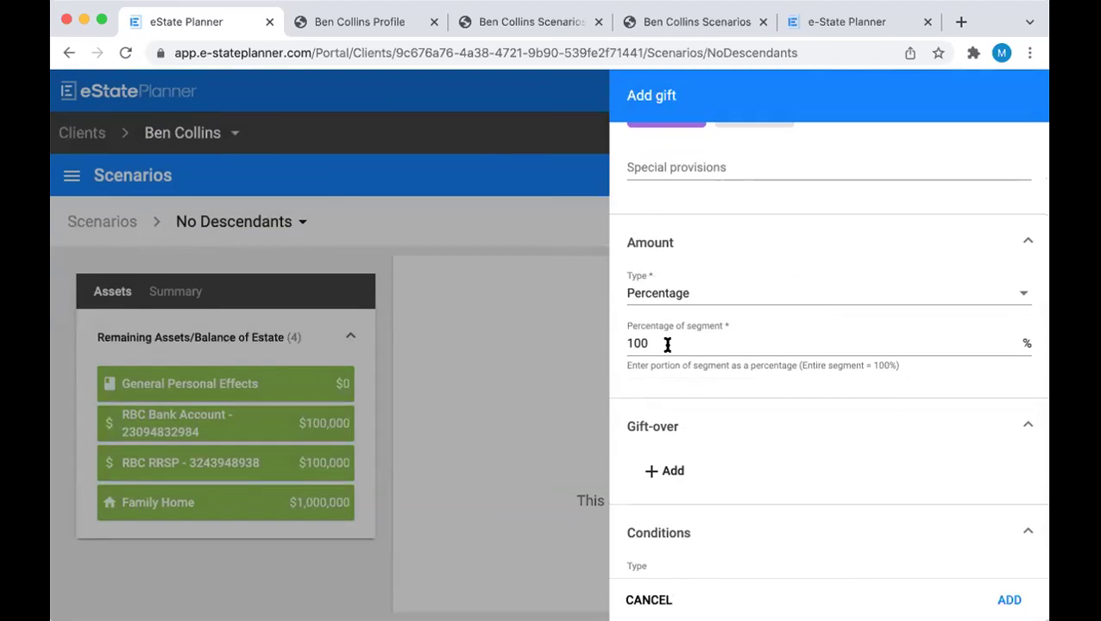
{"action": "scroll", "coordinate": [667, 344], "scroll_direction": "down", "scroll_amount": 1}
{"action": "left_click", "coordinate": [672, 425]}
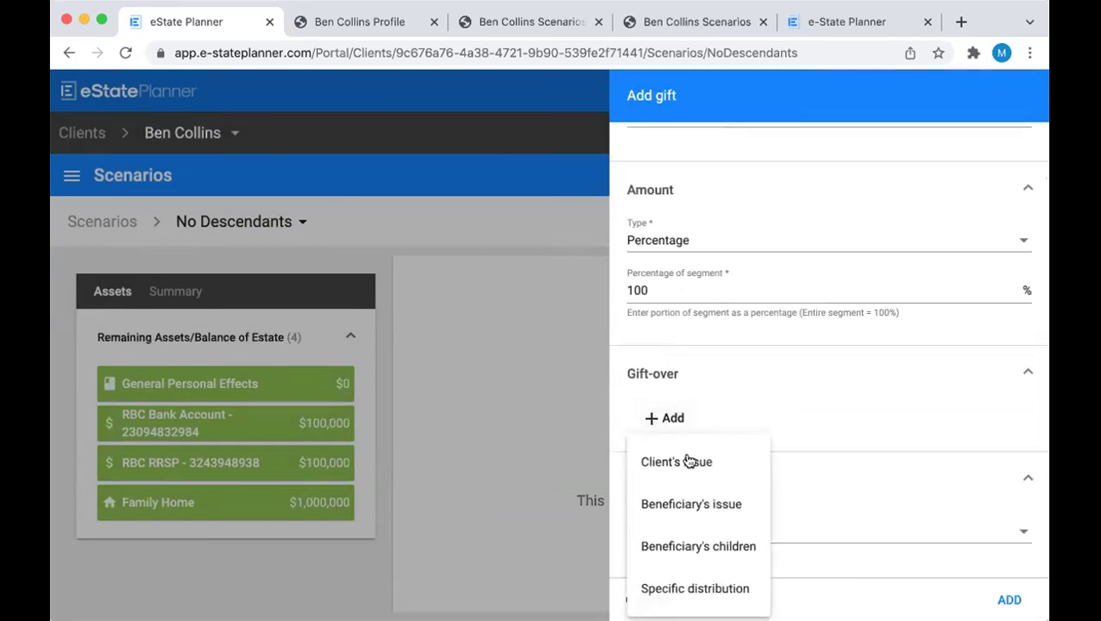
{"action": "left_click", "coordinate": [703, 504]}
{"action": "left_click", "coordinate": [991, 601]}
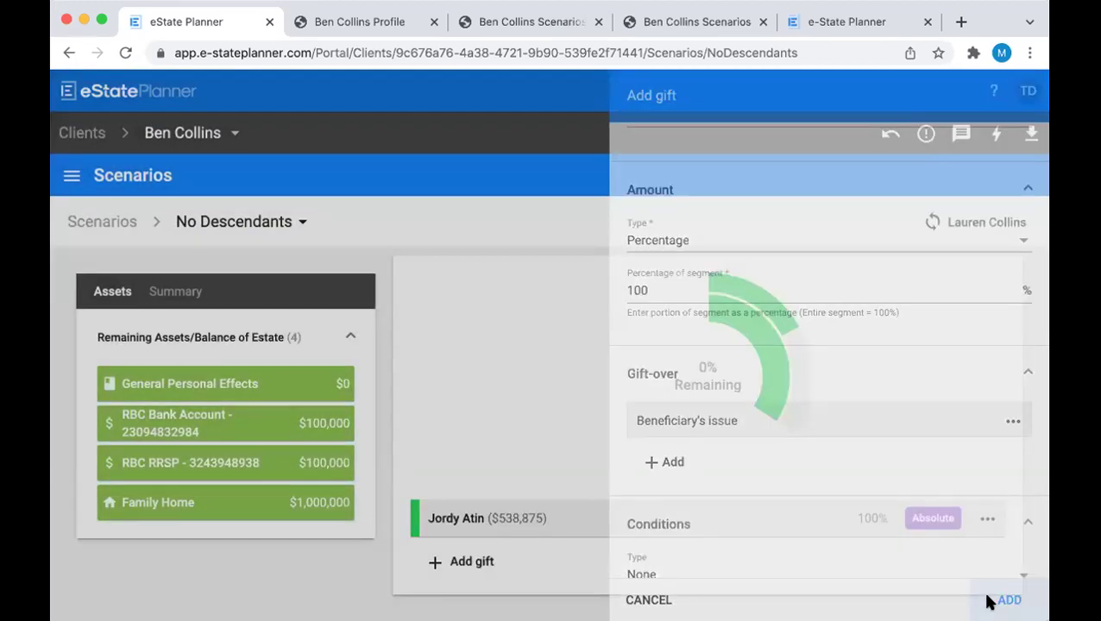
Return to the residue's Segments overview showing Segment 1 at 50%
{"action": "mouse_move", "coordinate": [728, 325]}
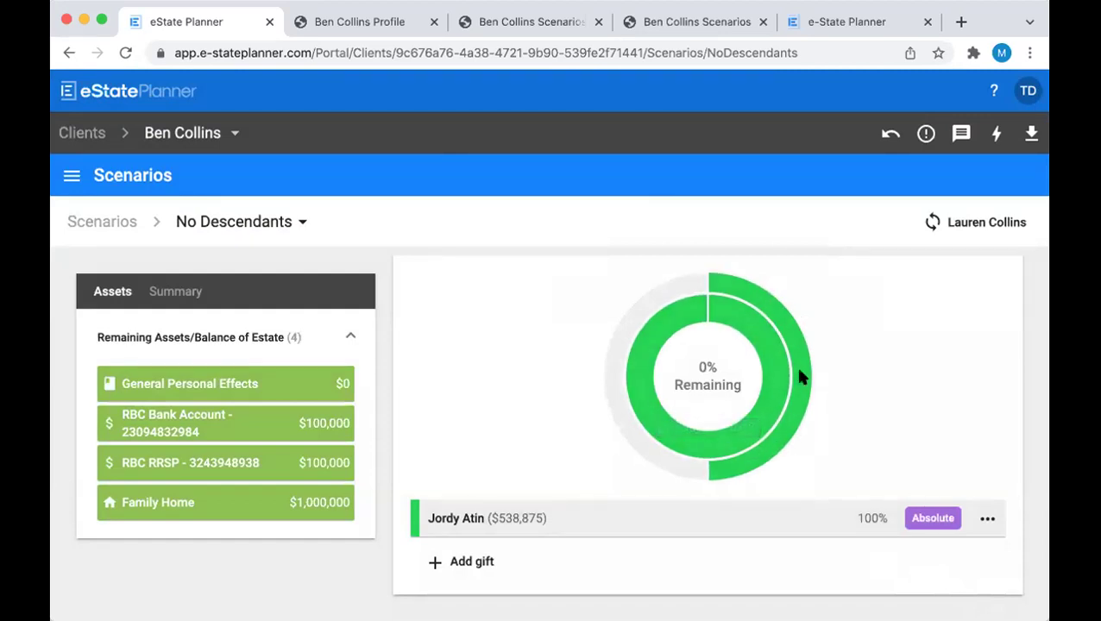
{"action": "mouse_move", "coordinate": [740, 302]}
{"action": "scroll", "coordinate": [497, 563], "scroll_direction": "up", "scroll_amount": 2}
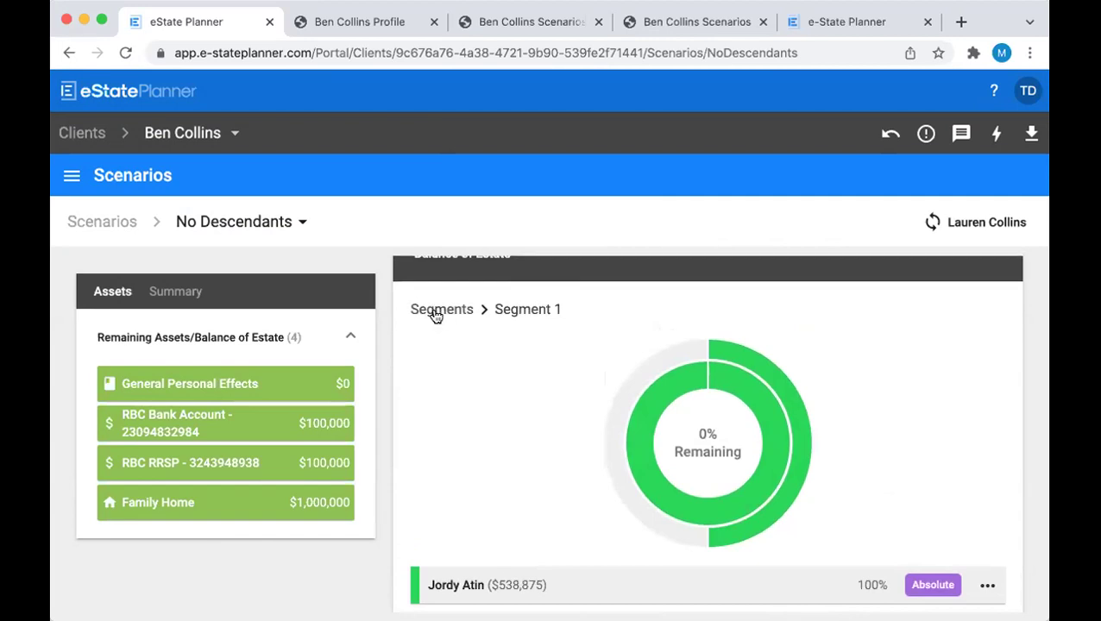
{"action": "left_click", "coordinate": [436, 317]}
{"action": "scroll", "coordinate": [490, 410], "scroll_direction": "down", "scroll_amount": 2}
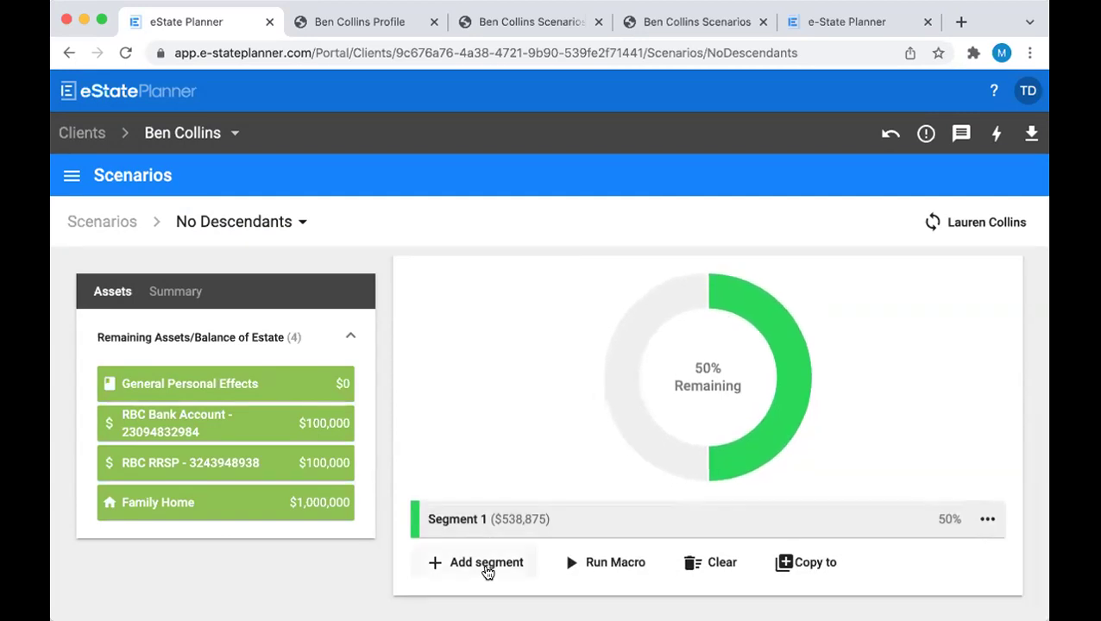
Add Segment 2 at 50% and select the charity EPILEPSY TORONTO as its beneficiary
{"action": "left_click", "coordinate": [487, 565]}
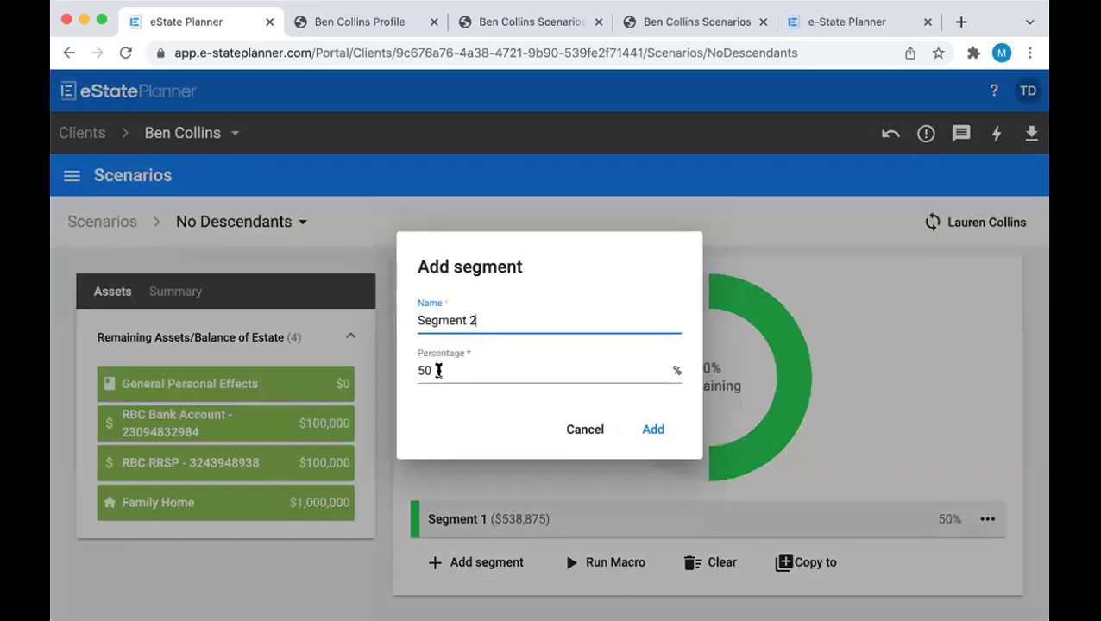
{"action": "left_click", "coordinate": [653, 431]}
{"action": "left_click", "coordinate": [736, 551]}
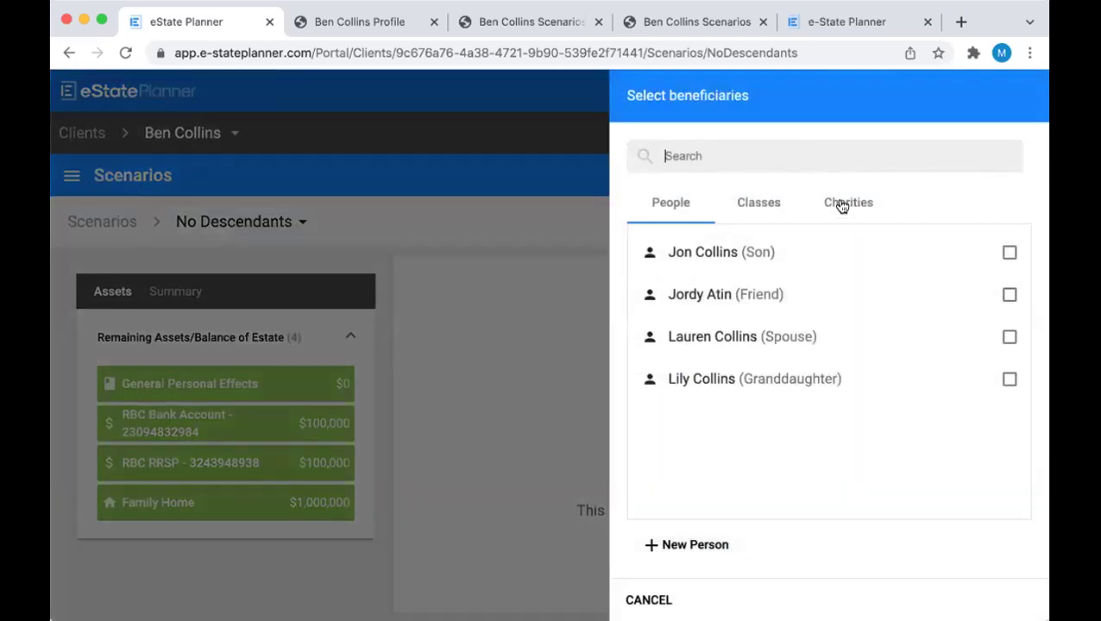
{"action": "left_click", "coordinate": [842, 205]}
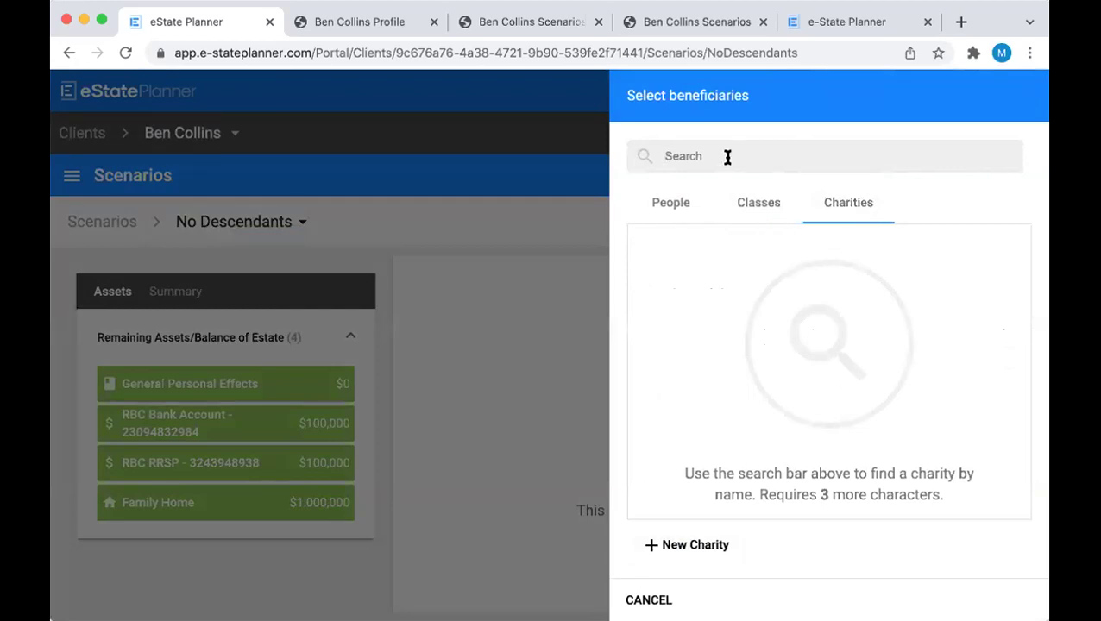
{"action": "type", "text": "epilepsy"}
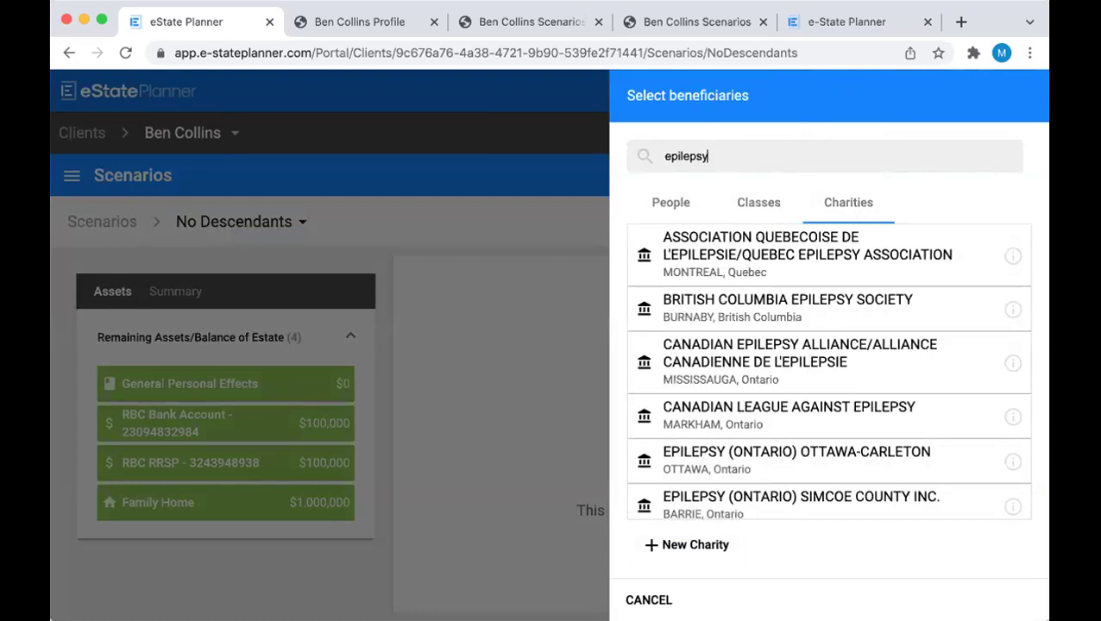
{"action": "type", "text": " toronto"}
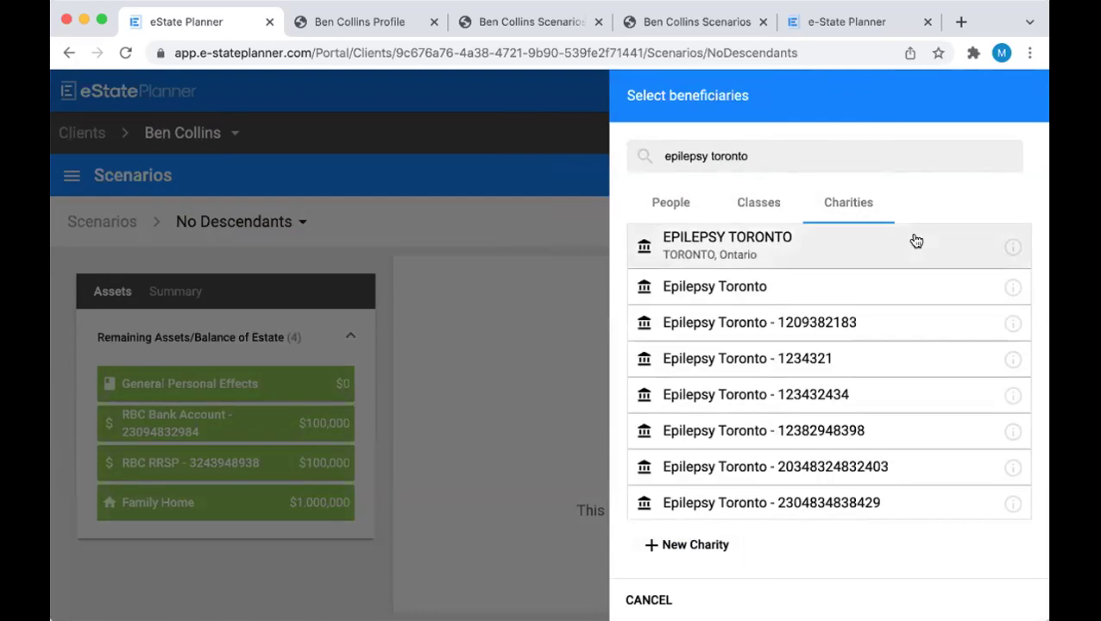
{"action": "left_click", "coordinate": [942, 250]}
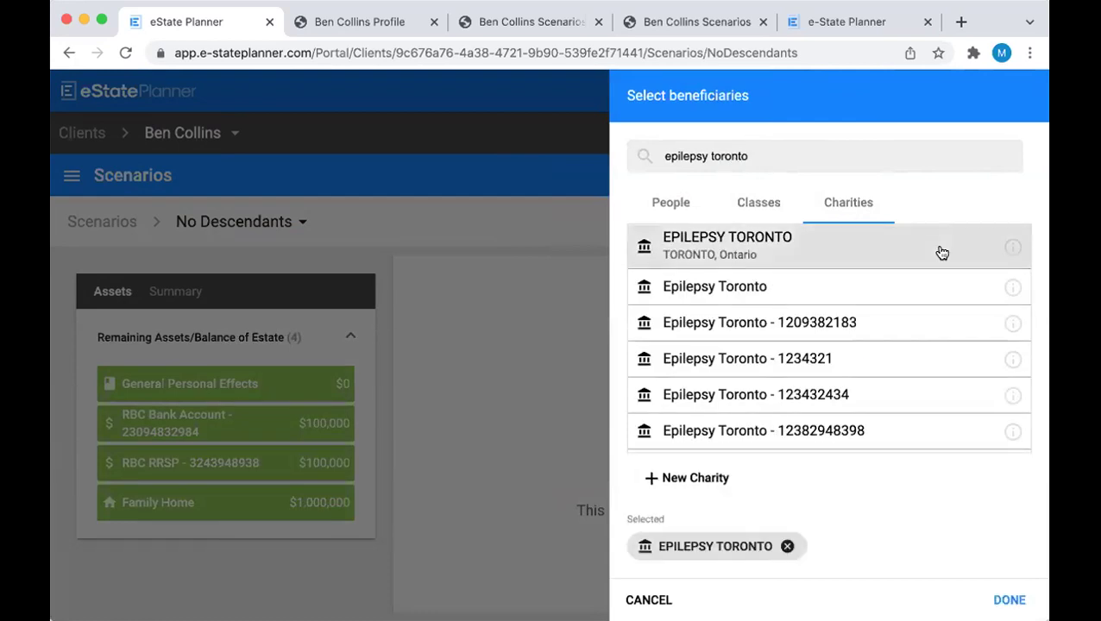
Check EPILEPSY TORONTO's details, then add its 100% unconditional gift to Segment 2
{"action": "left_click", "coordinate": [1013, 246]}
{"action": "scroll", "coordinate": [784, 307], "scroll_direction": "down", "scroll_amount": 1}
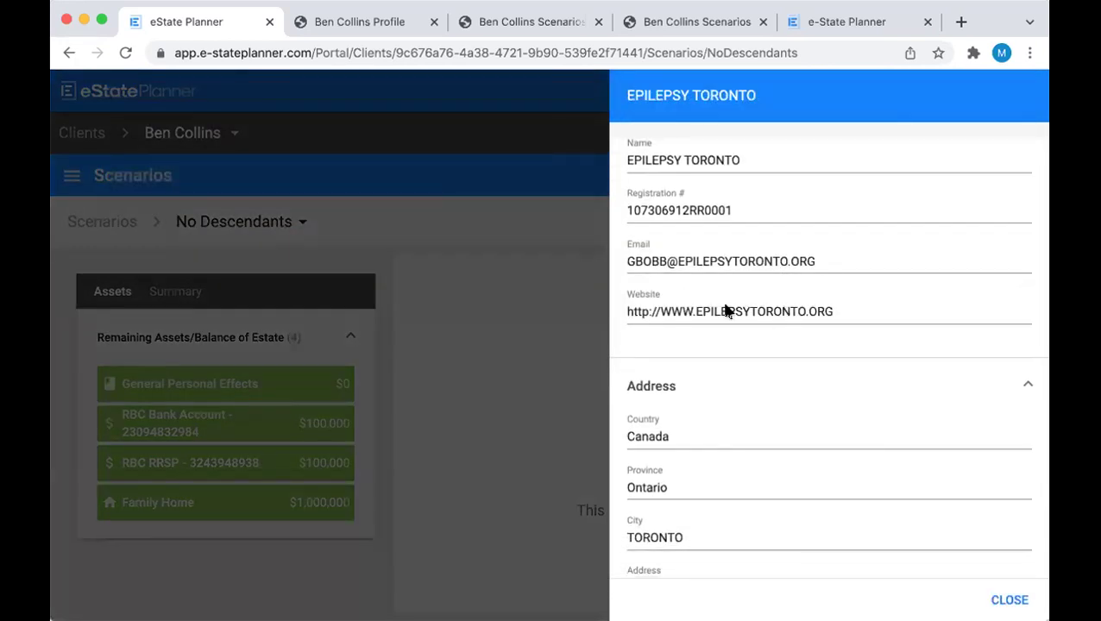
{"action": "scroll", "coordinate": [733, 315], "scroll_direction": "up", "scroll_amount": 1}
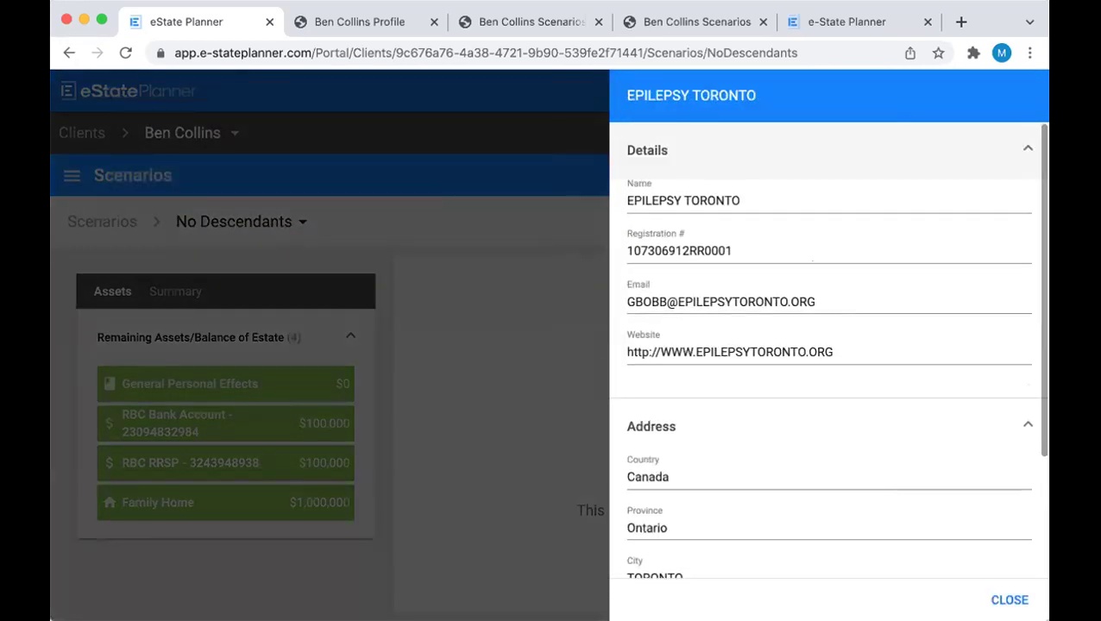
{"action": "left_click", "coordinate": [1006, 599]}
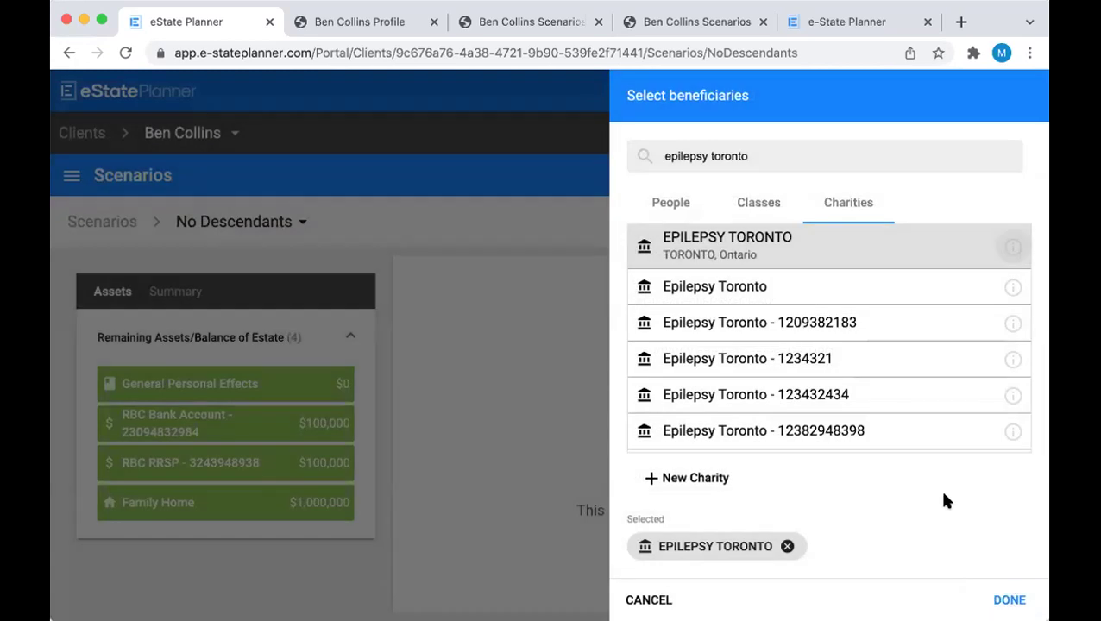
{"action": "left_click", "coordinate": [1010, 599]}
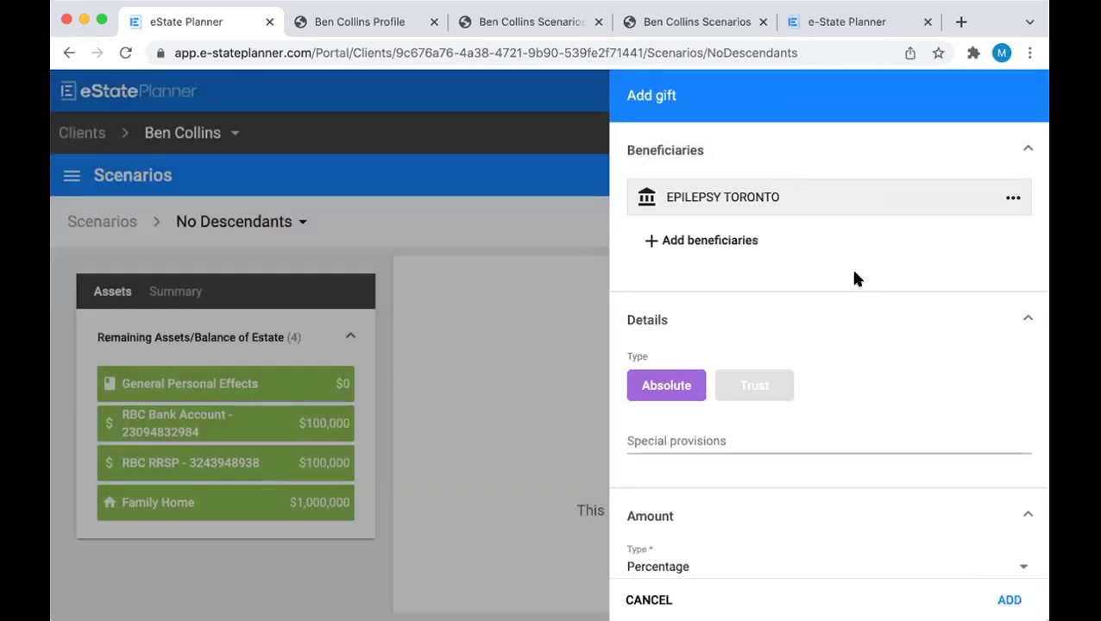
{"action": "scroll", "coordinate": [854, 278], "scroll_direction": "down", "scroll_amount": 3}
{"action": "scroll", "coordinate": [854, 279], "scroll_direction": "down", "scroll_amount": 2}
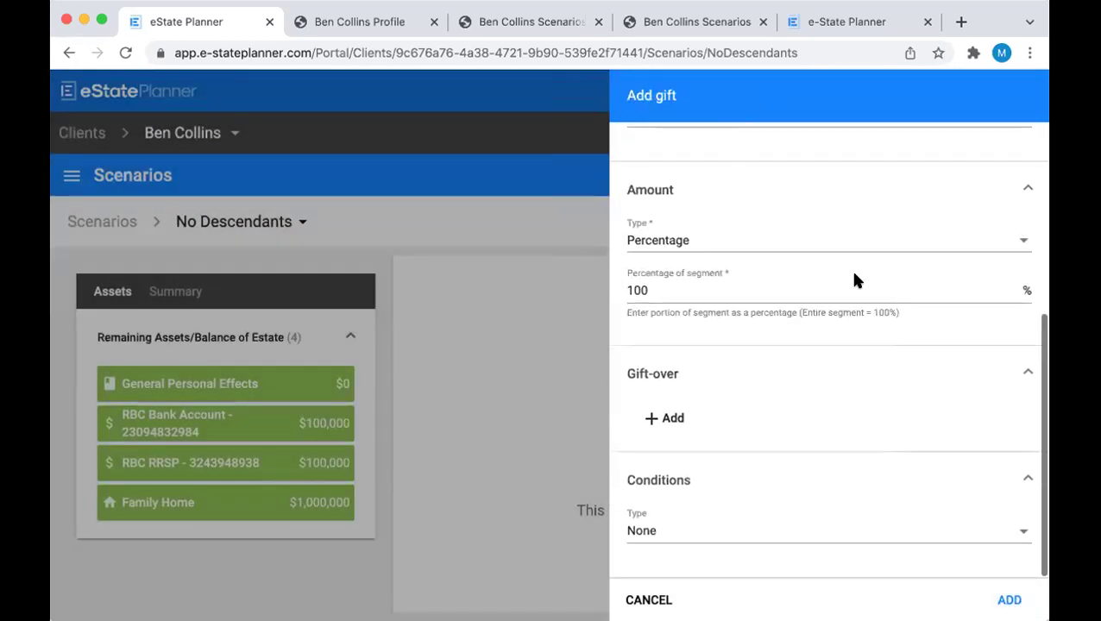
{"action": "left_click", "coordinate": [1009, 599]}
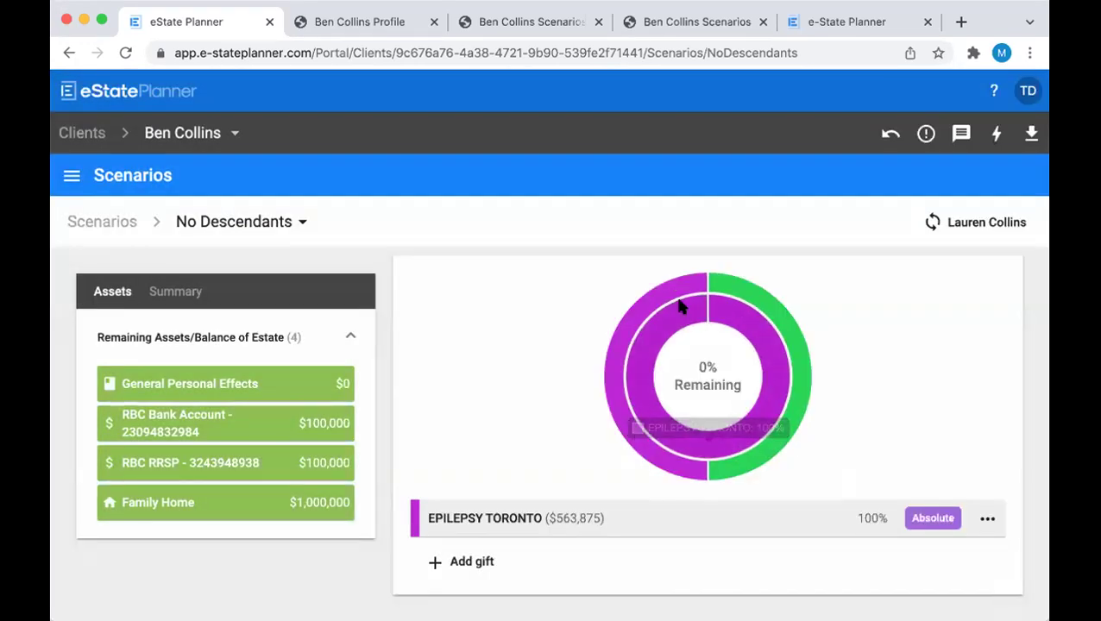
{"action": "scroll", "coordinate": [565, 374], "scroll_direction": "up", "scroll_amount": 3}
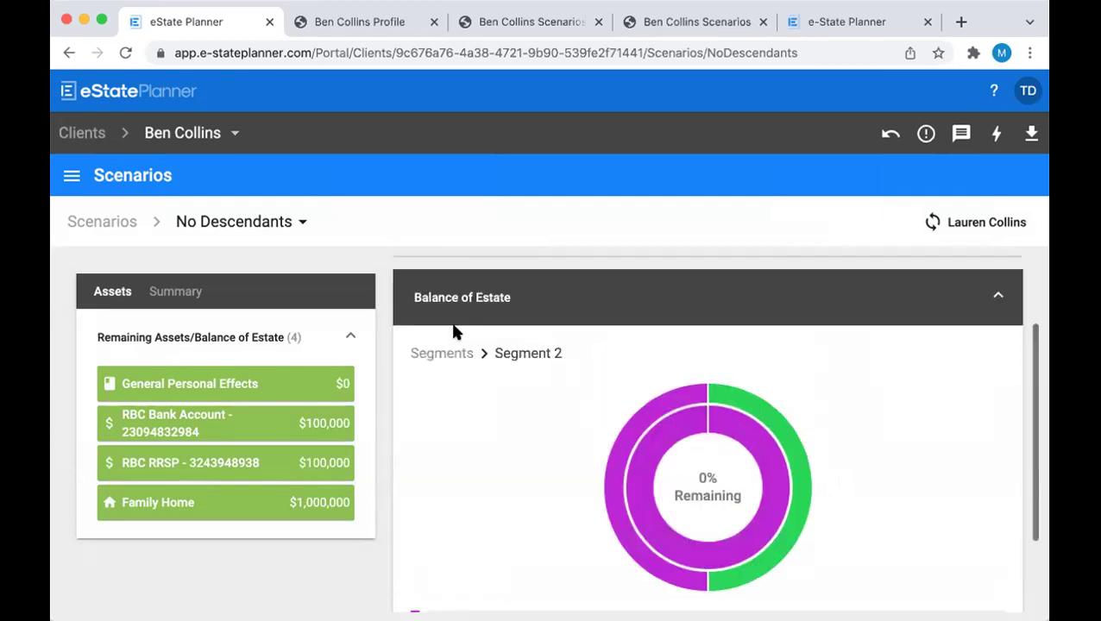
{"action": "scroll", "coordinate": [443, 352], "scroll_direction": "down", "scroll_amount": 1}
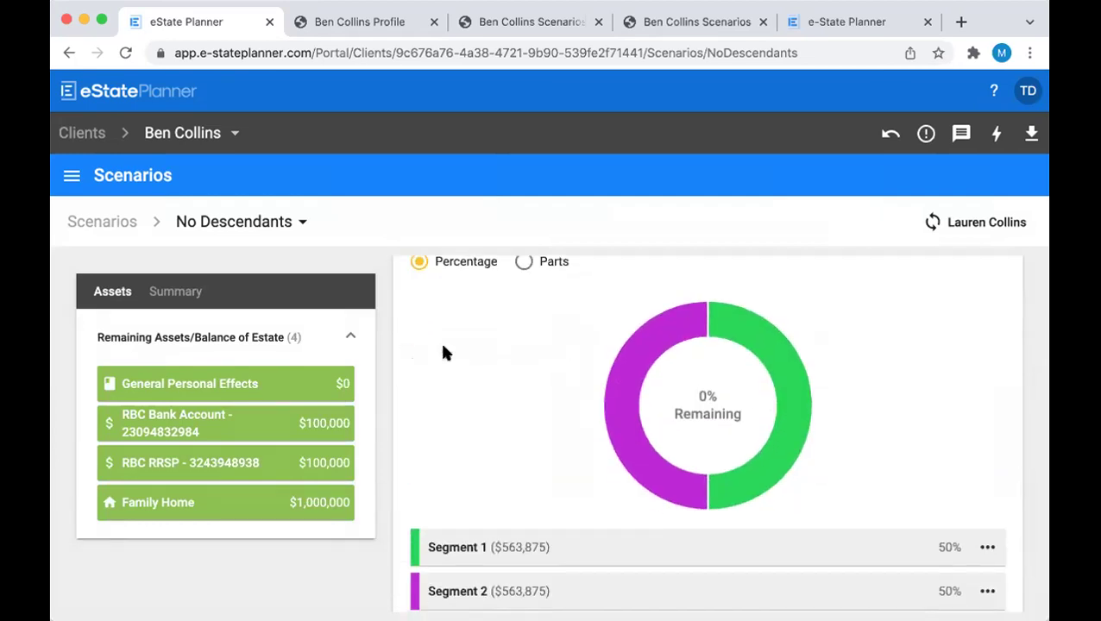
Sync the No Descendants scenario's residue data with the spouse's plan
{"action": "left_click", "coordinate": [986, 224]}
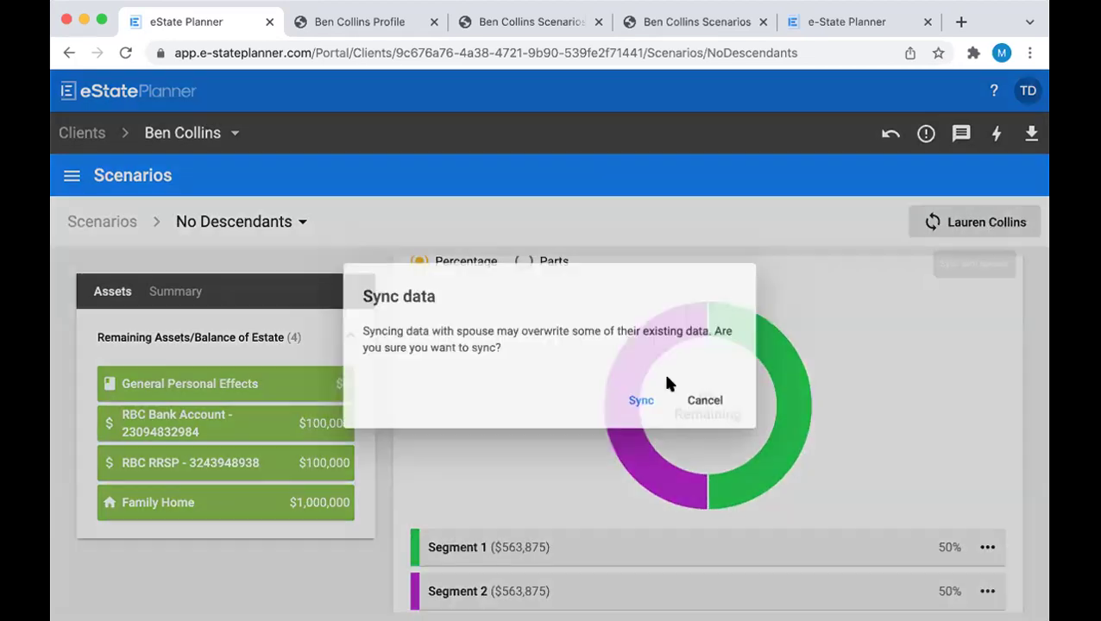
{"action": "left_click", "coordinate": [646, 405]}
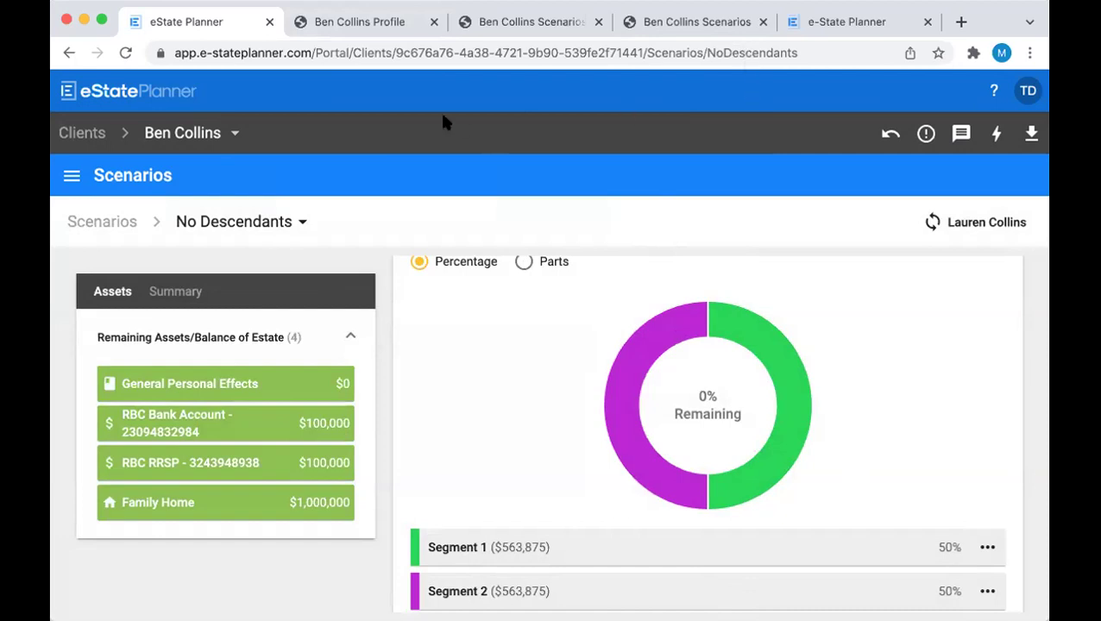
{"action": "left_click", "coordinate": [71, 172]}
Add the friend as an estate trustee with condition 'If all specified cannot act'
{"action": "left_click", "coordinate": [126, 456]}
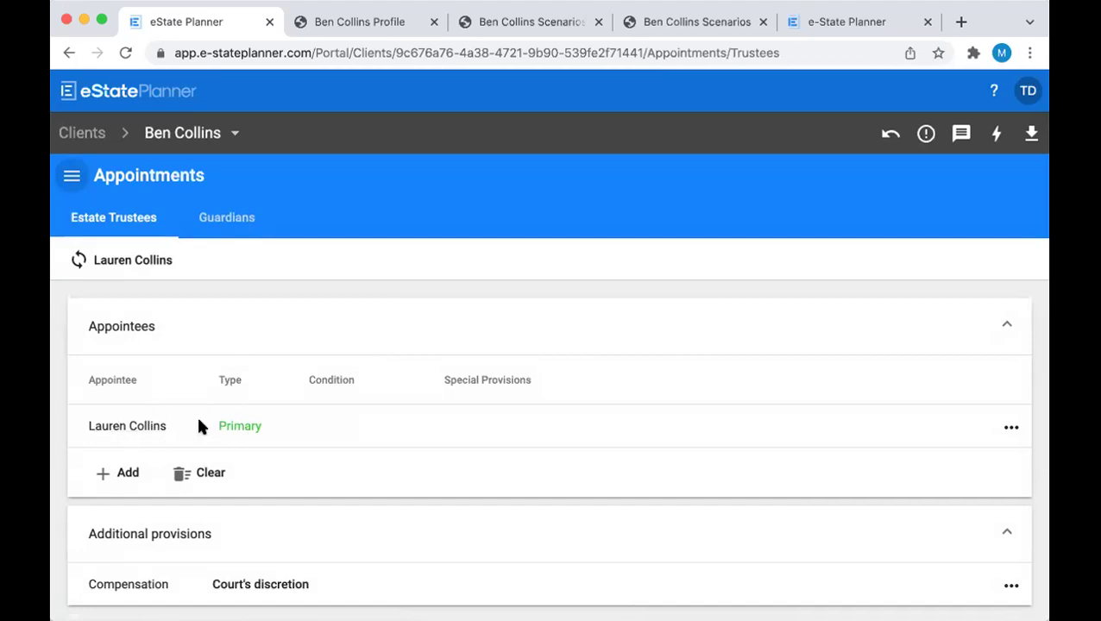
{"action": "left_click", "coordinate": [115, 472]}
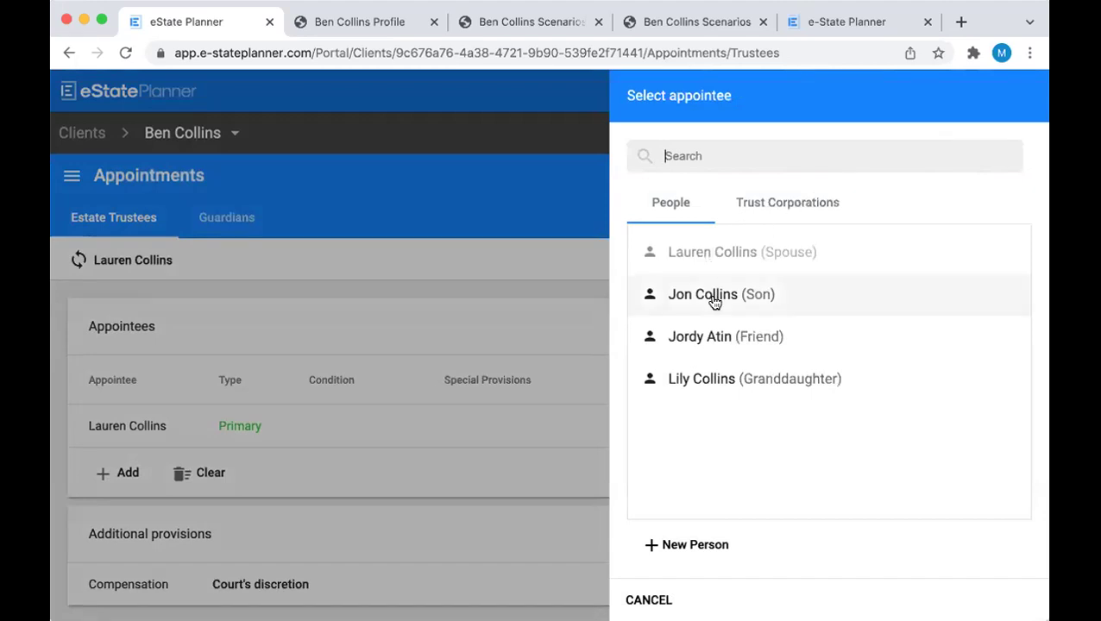
{"action": "left_click", "coordinate": [716, 337]}
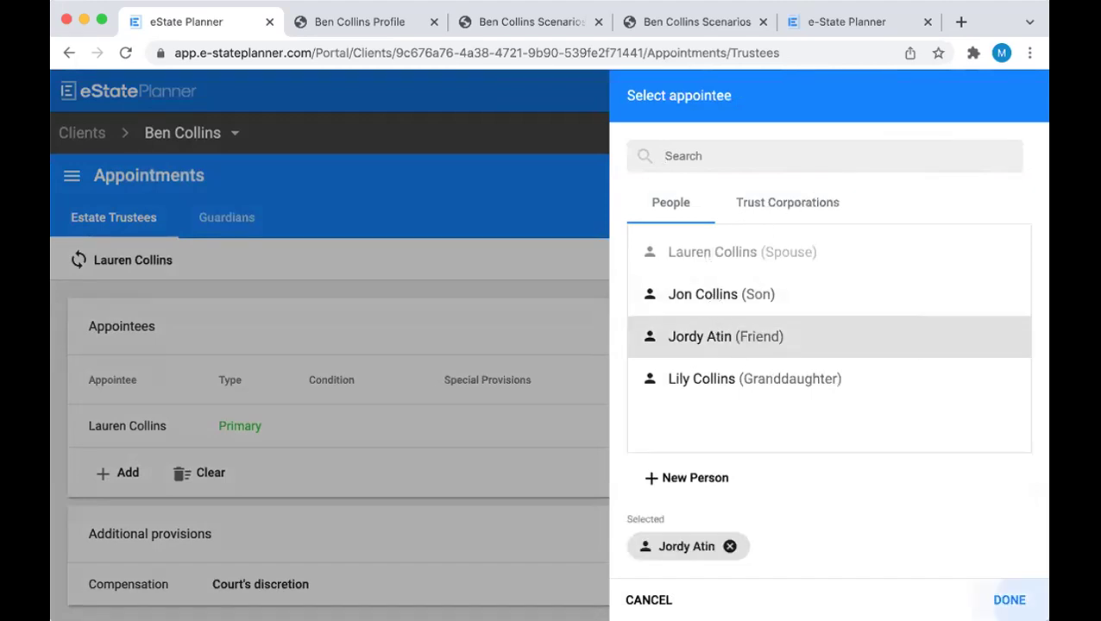
{"action": "left_click", "coordinate": [1011, 599]}
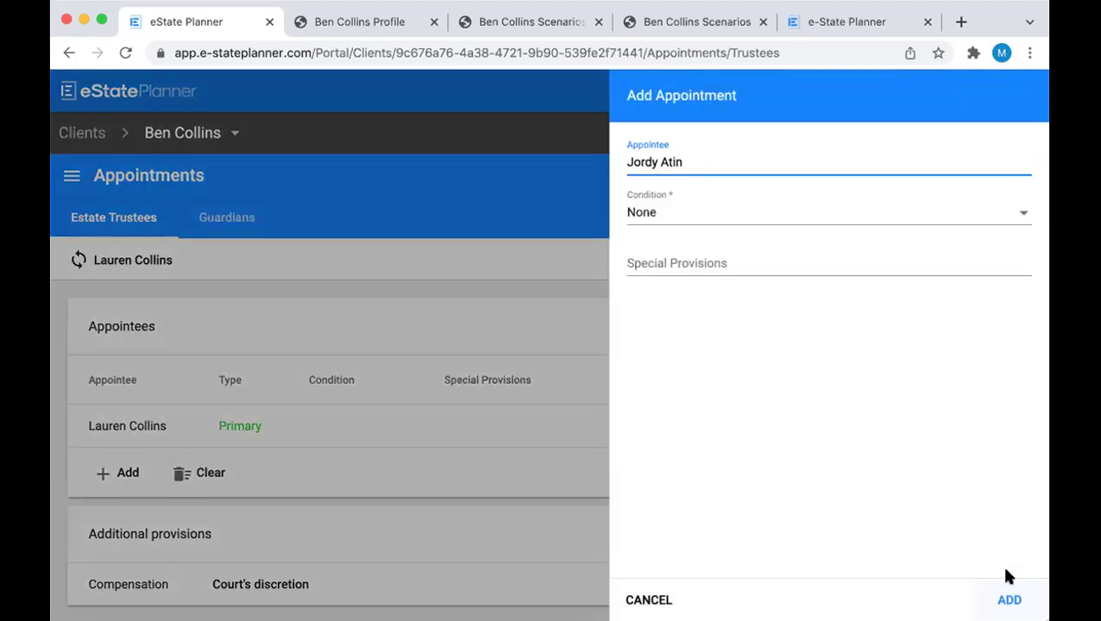
{"action": "left_click", "coordinate": [659, 223]}
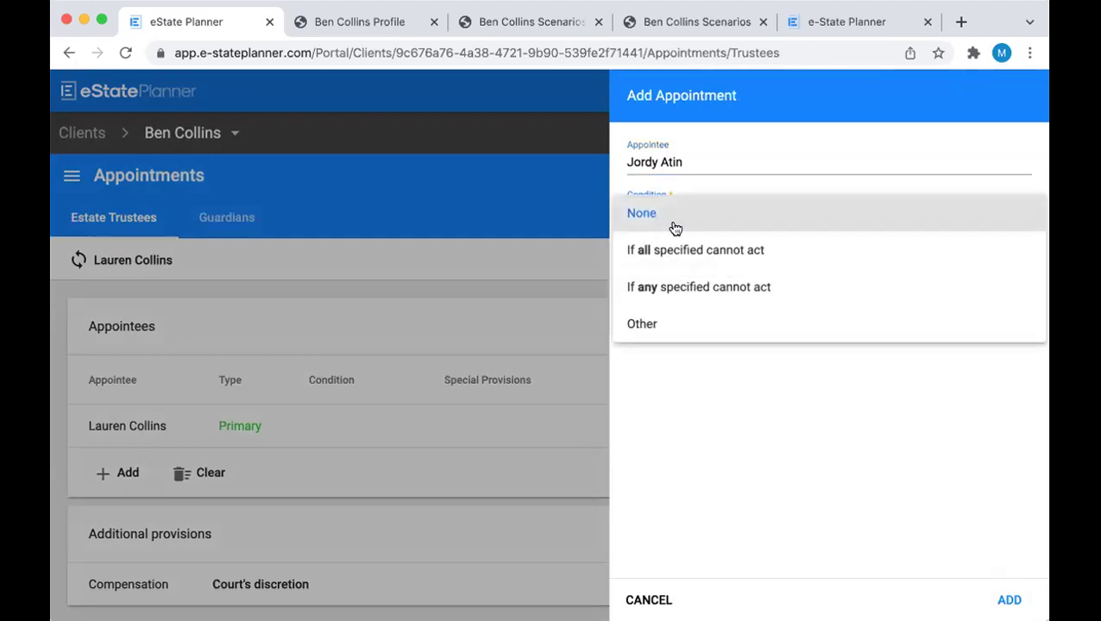
{"action": "left_click", "coordinate": [699, 249]}
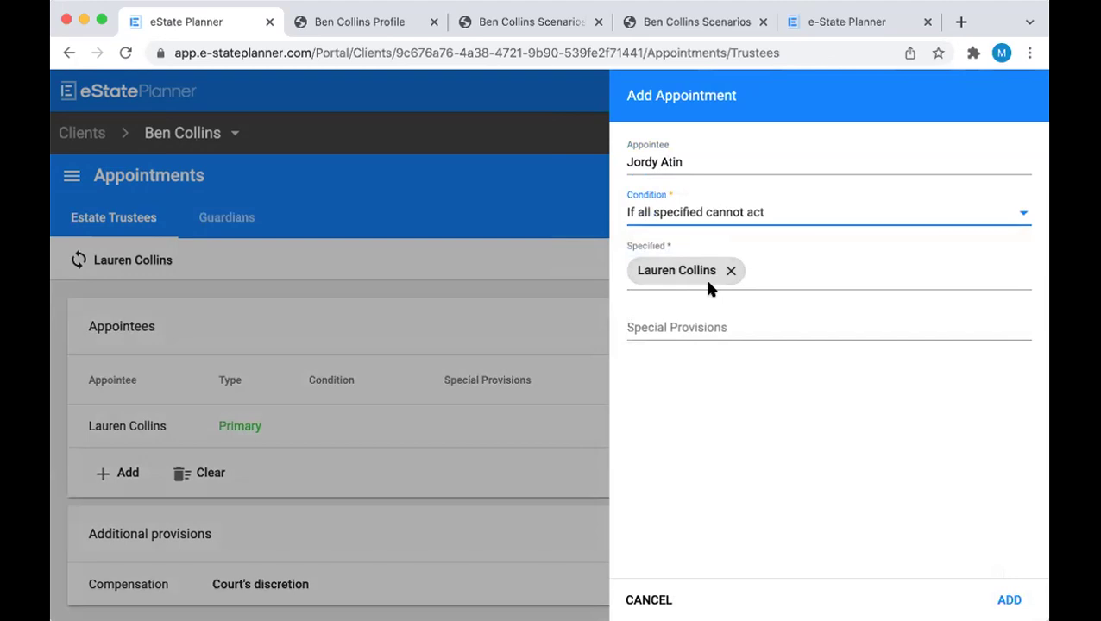
{"action": "left_click", "coordinate": [1010, 600]}
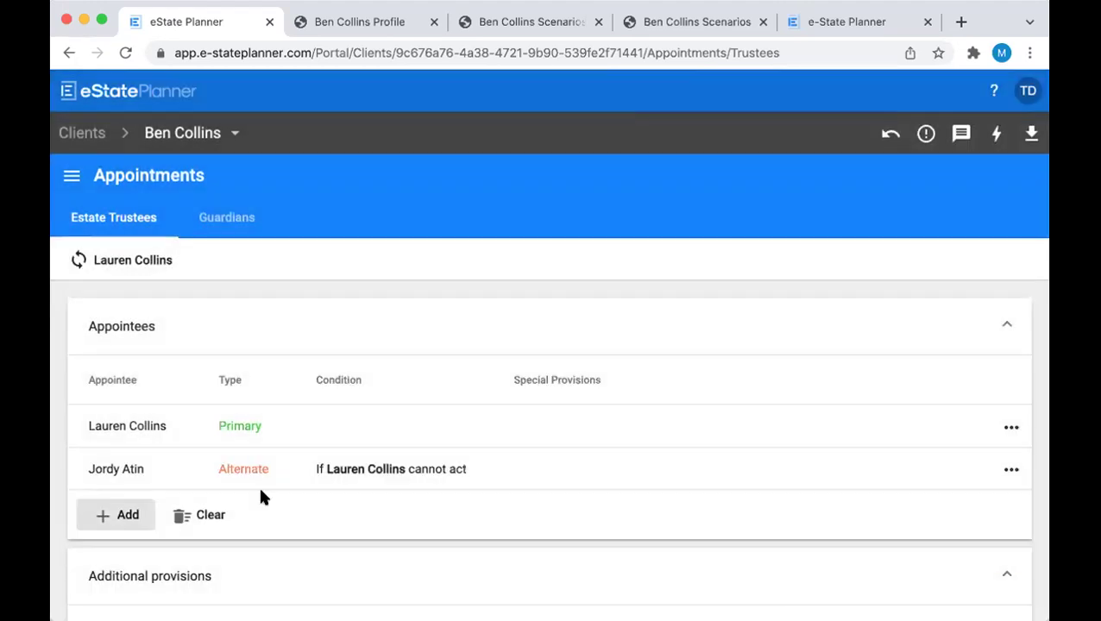
{"action": "scroll", "coordinate": [242, 449], "scroll_direction": "down", "scroll_amount": 1}
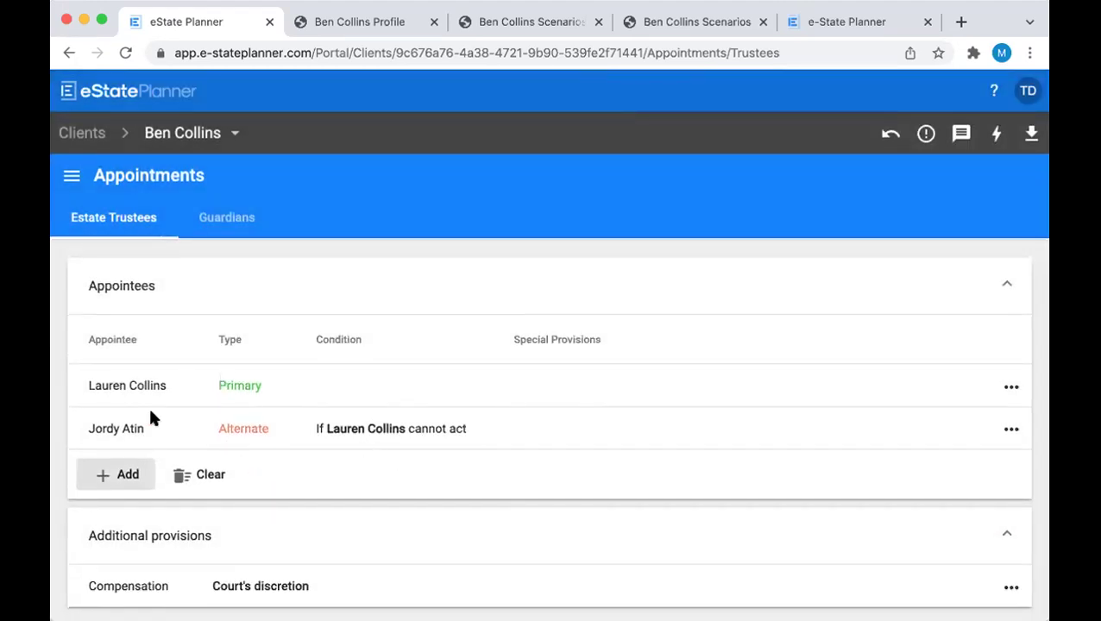
Add the son as an estate trustee acting if the friend cannot act
{"action": "left_click", "coordinate": [116, 475]}
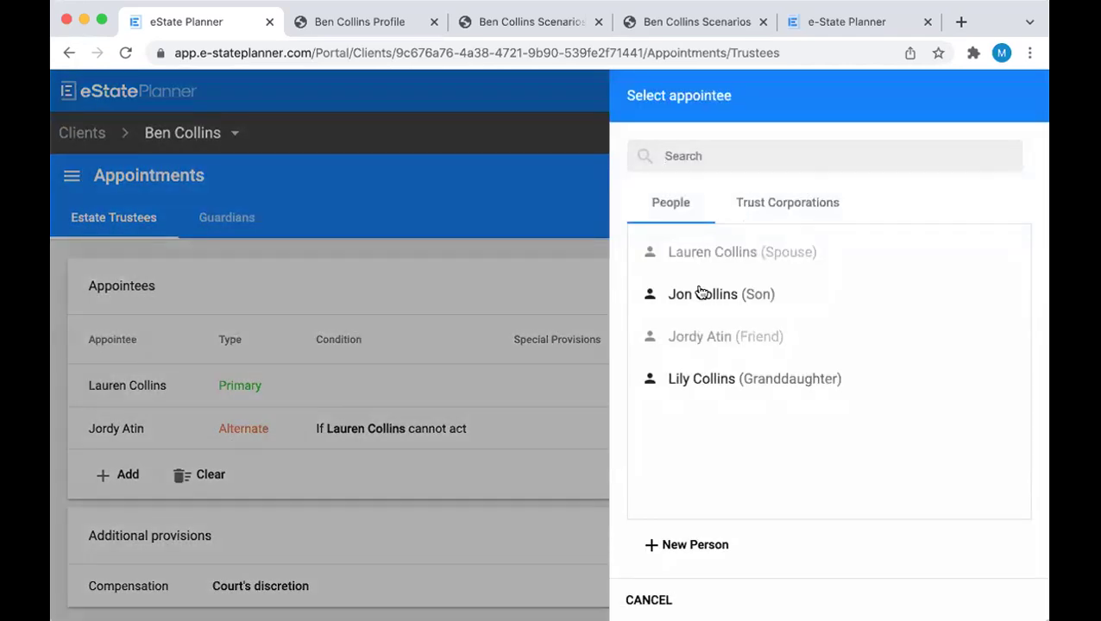
{"action": "left_click", "coordinate": [701, 293]}
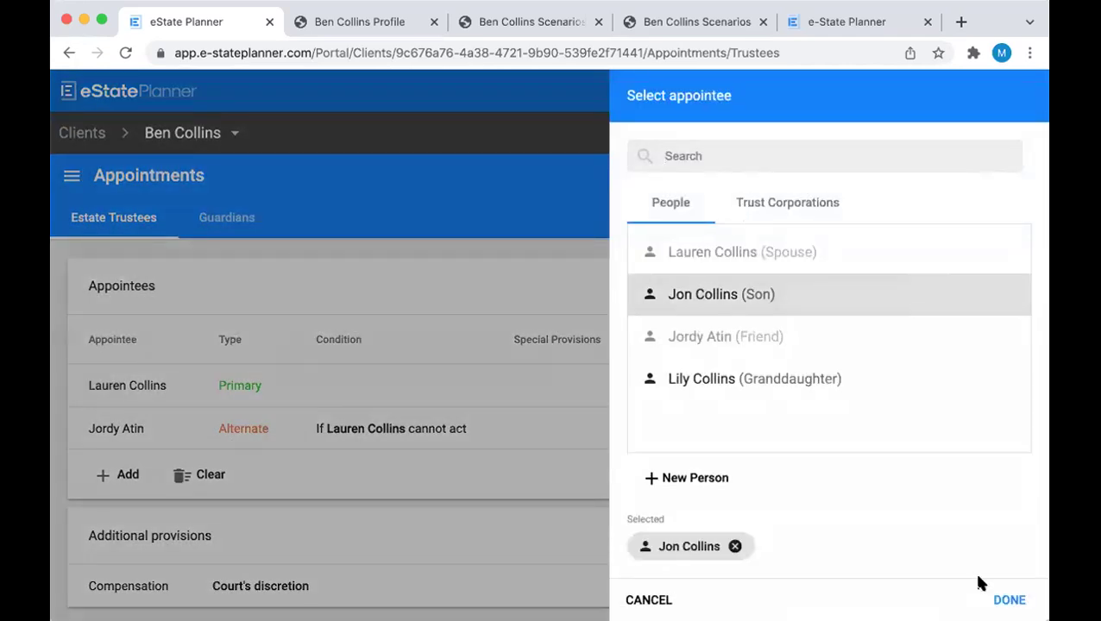
{"action": "left_click", "coordinate": [999, 592]}
{"action": "left_click", "coordinate": [777, 216]}
{"action": "left_click", "coordinate": [752, 247]}
{"action": "left_click", "coordinate": [730, 270]}
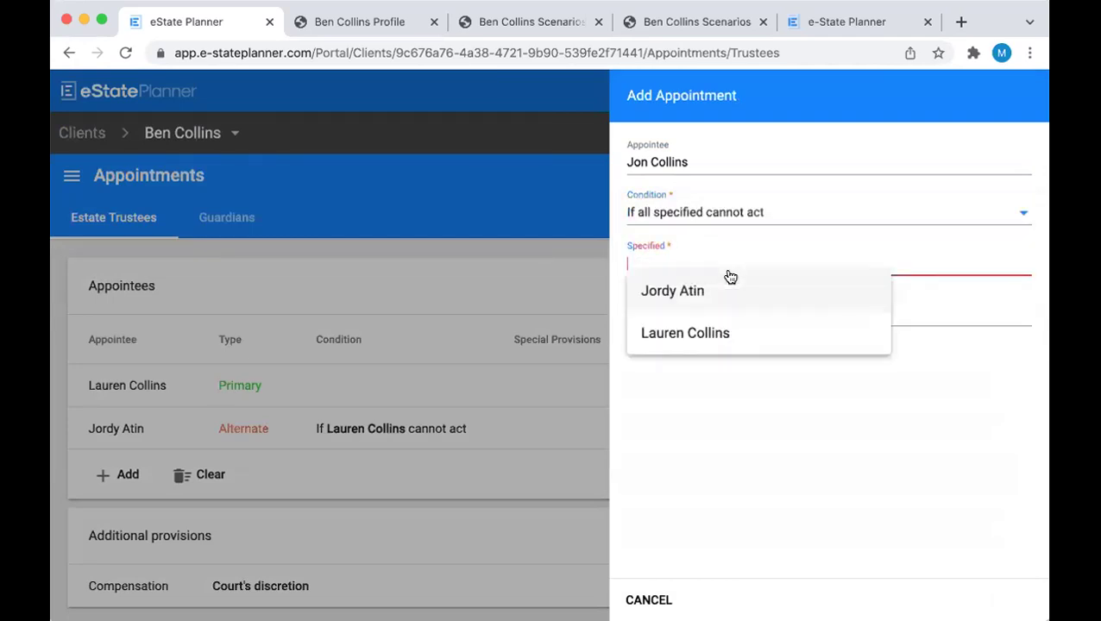
{"action": "left_click", "coordinate": [710, 289]}
{"action": "left_click", "coordinate": [1010, 599]}
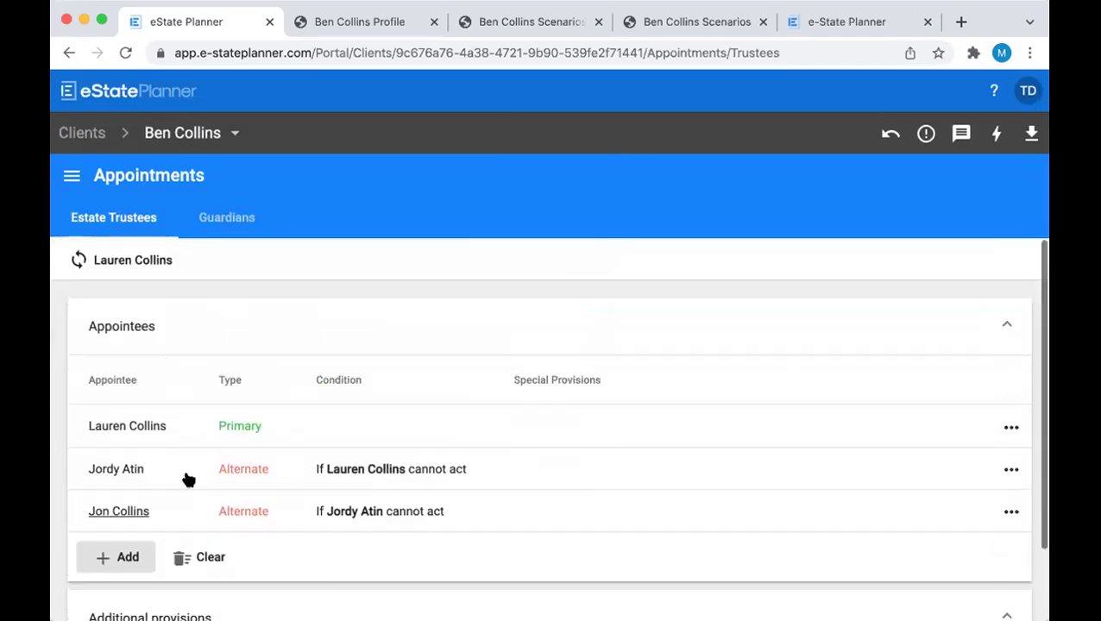
Sync the estate trustee appointments with the spouse's plan
{"action": "left_click", "coordinate": [107, 264]}
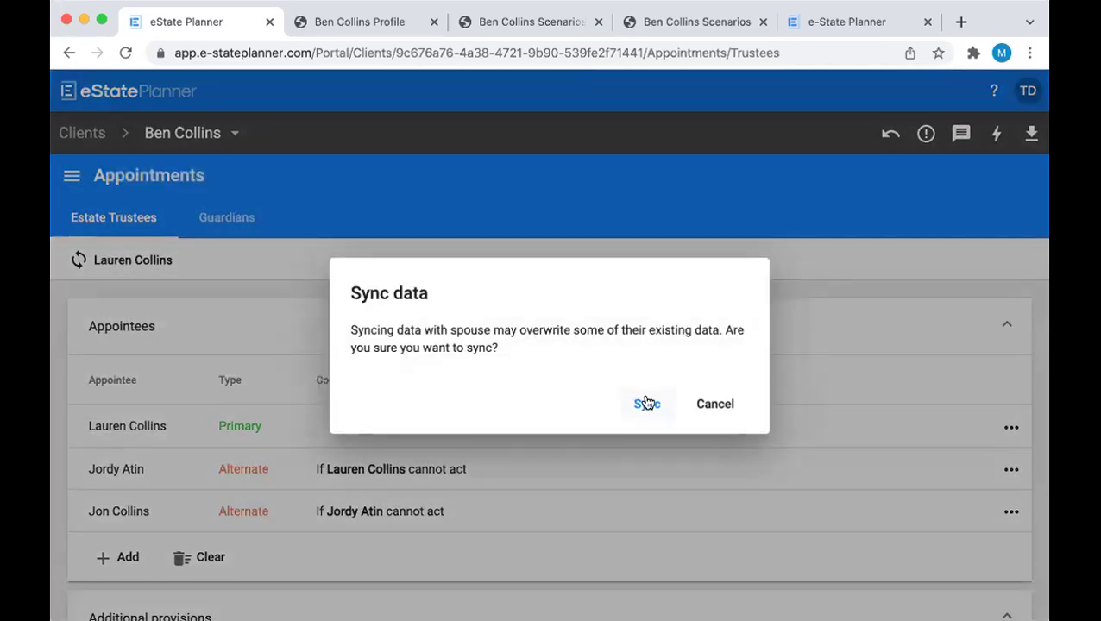
{"action": "left_click", "coordinate": [647, 403]}
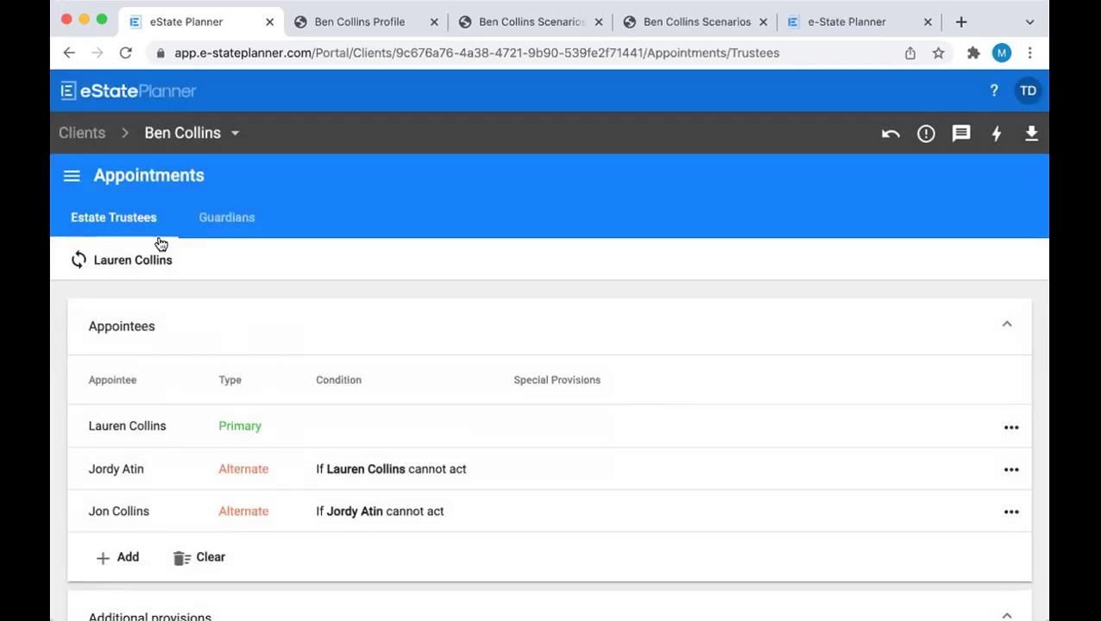
{"action": "left_click", "coordinate": [71, 176]}
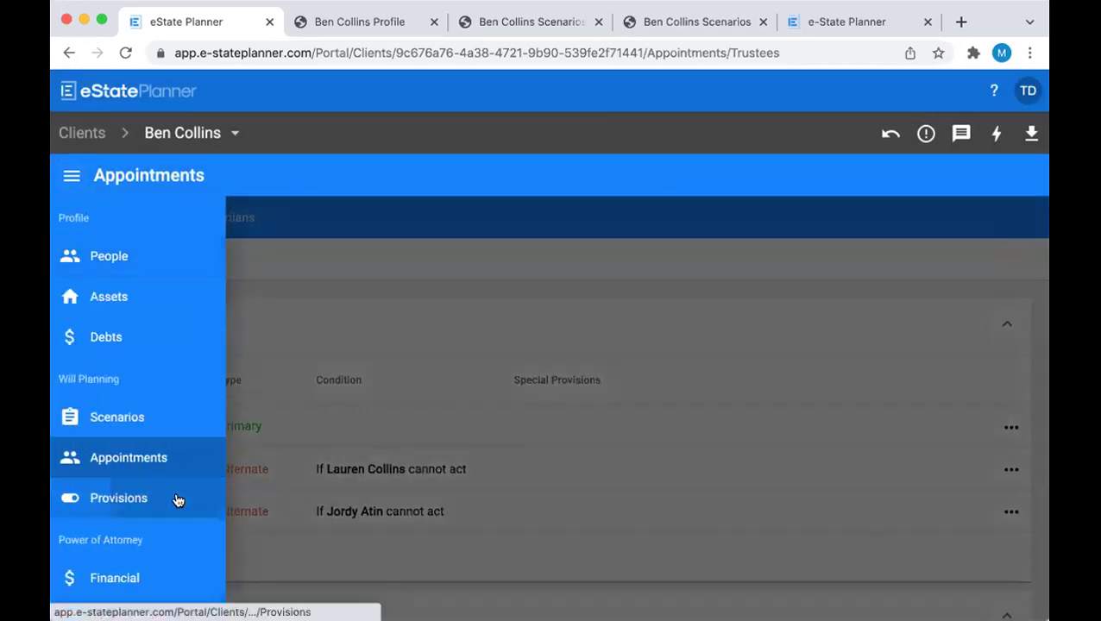
On Provisions, replace the funeral arrangements ellipsis with 'be cremated.'
{"action": "left_click", "coordinate": [177, 500]}
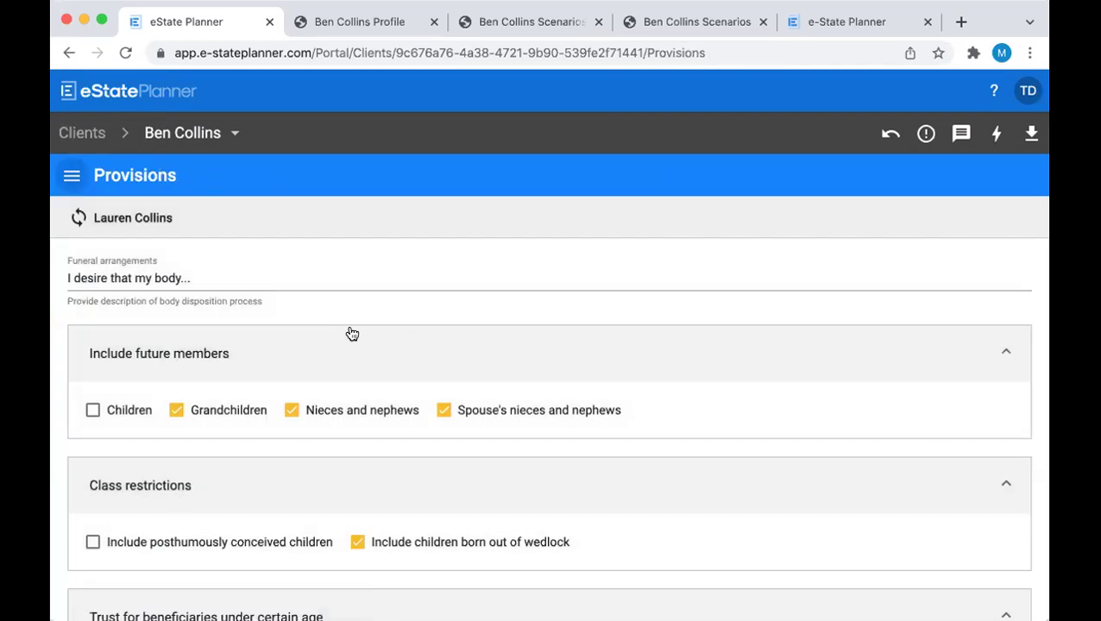
{"action": "left_click", "coordinate": [217, 278]}
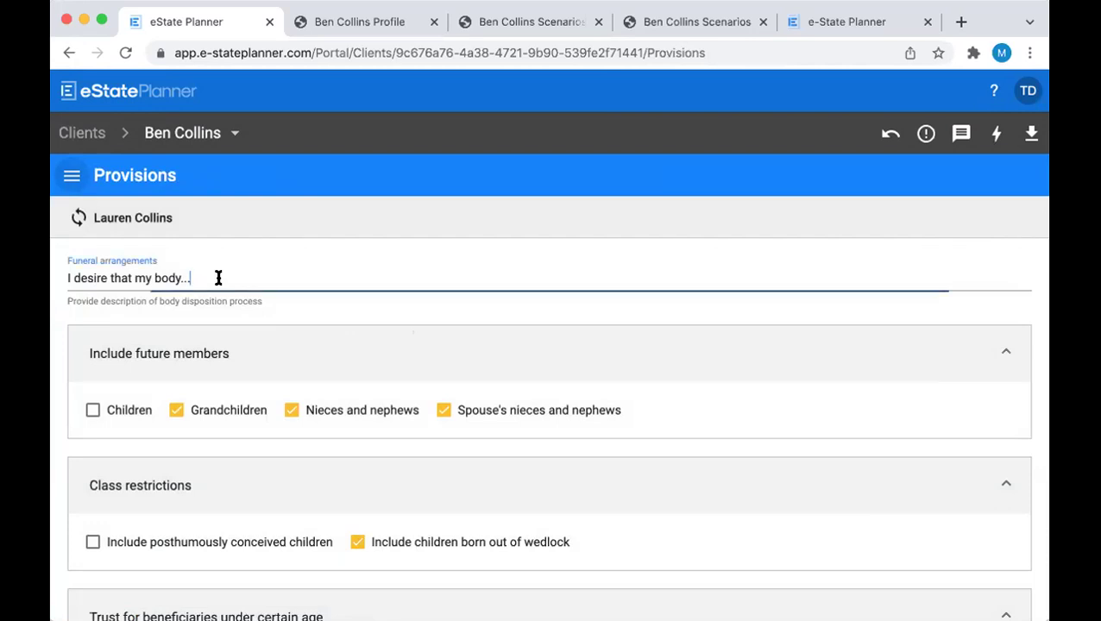
{"action": "key", "text": "BackSpace"}
{"action": "key", "text": "BackSpace"}
{"action": "key", "text": "BackSpace"}
{"action": "type", "text": "be"}
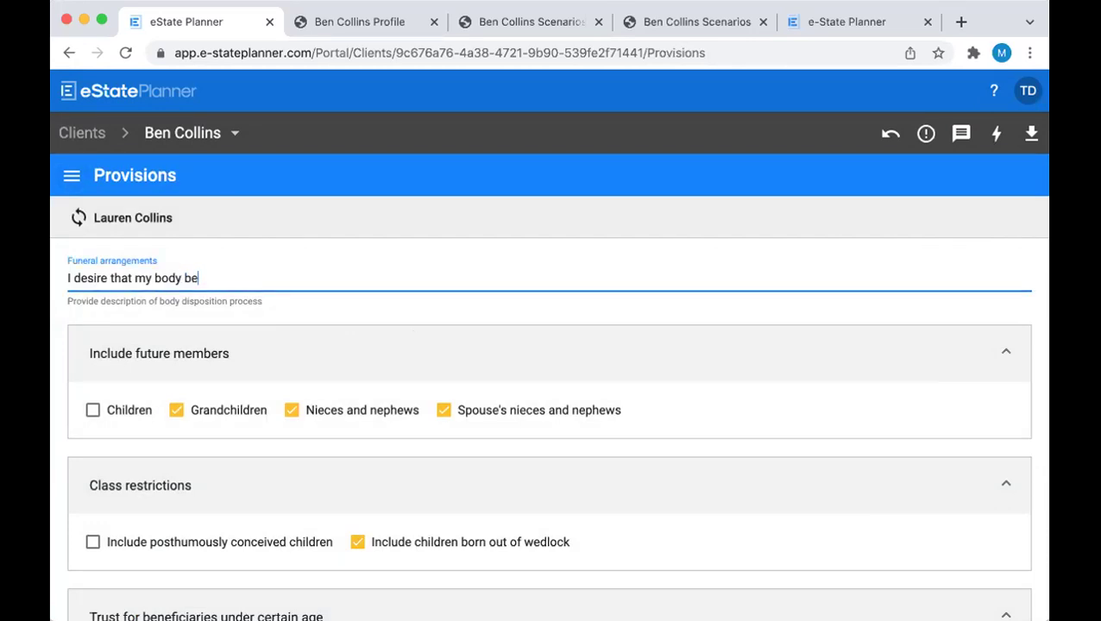
{"action": "type", "text": " cremated."}
{"action": "left_click_drag", "start_coordinate": [272, 279], "coordinate": [66, 278]}
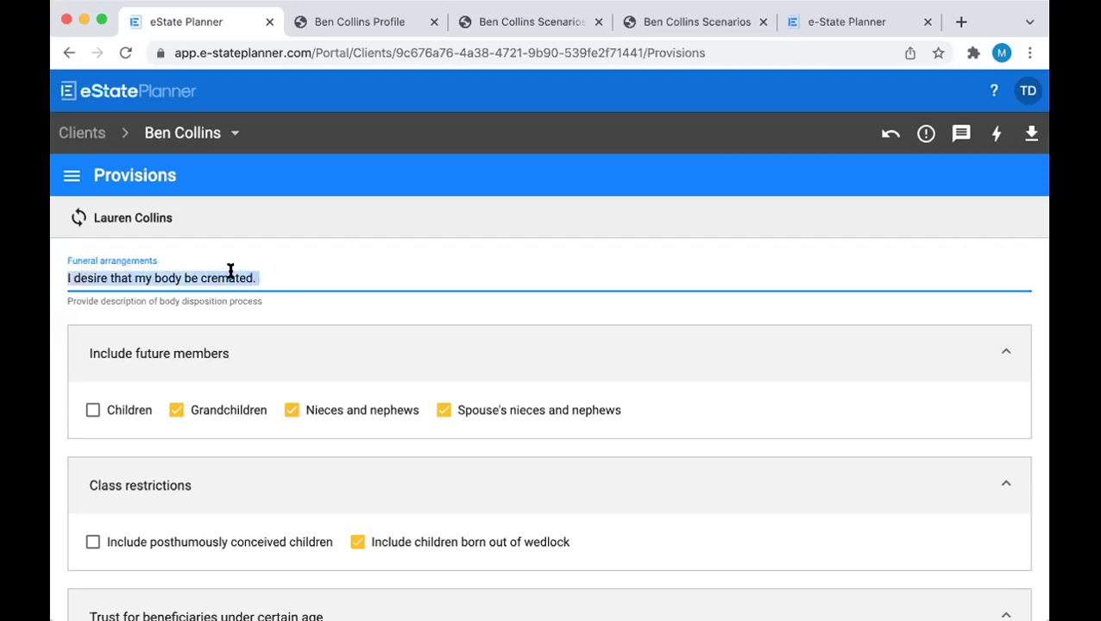
{"action": "left_click", "coordinate": [289, 274]}
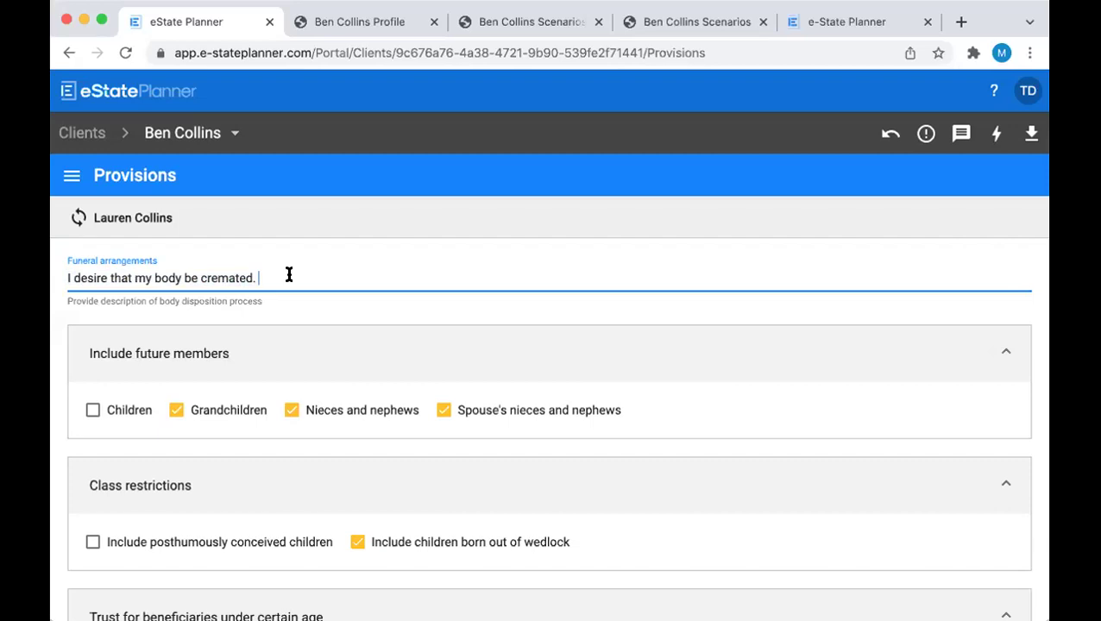
{"action": "scroll", "coordinate": [289, 274], "scroll_direction": "down", "scroll_amount": 3}
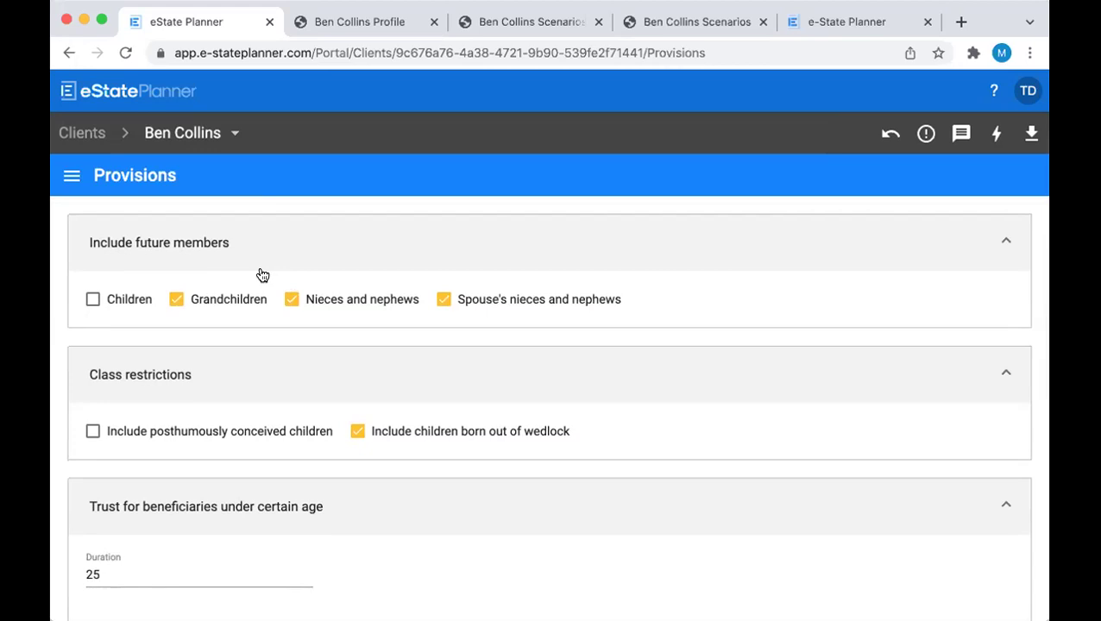
Include future Children as members, then review class restrictions, trust and Secondary Will Assets
{"action": "left_click", "coordinate": [88, 301]}
{"action": "scroll", "coordinate": [133, 278], "scroll_direction": "down", "scroll_amount": 3}
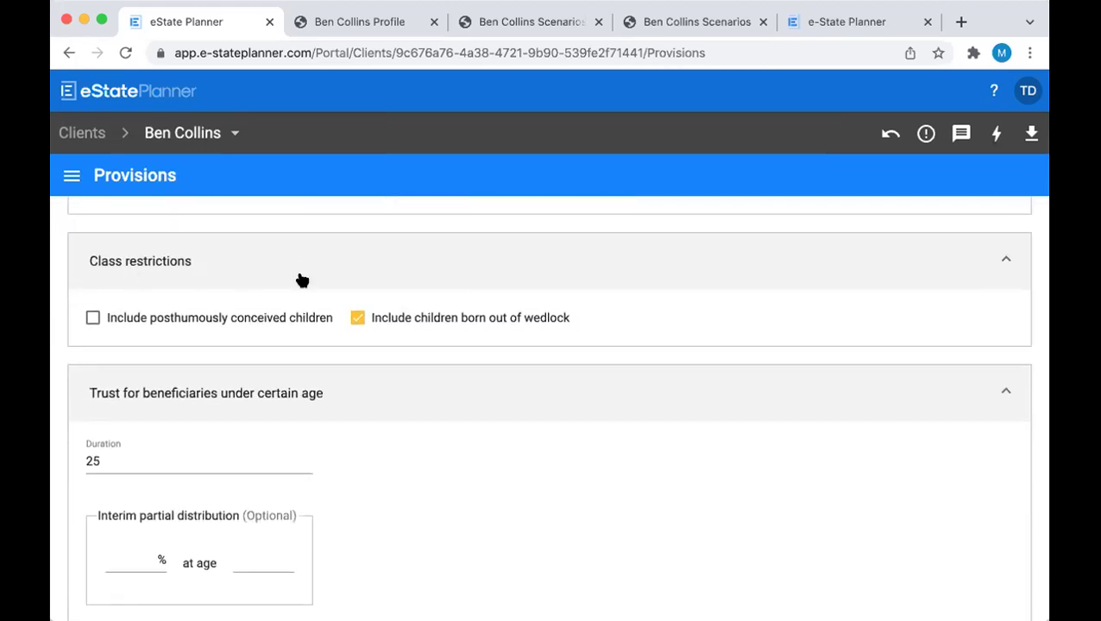
{"action": "scroll", "coordinate": [301, 280], "scroll_direction": "down", "scroll_amount": 2}
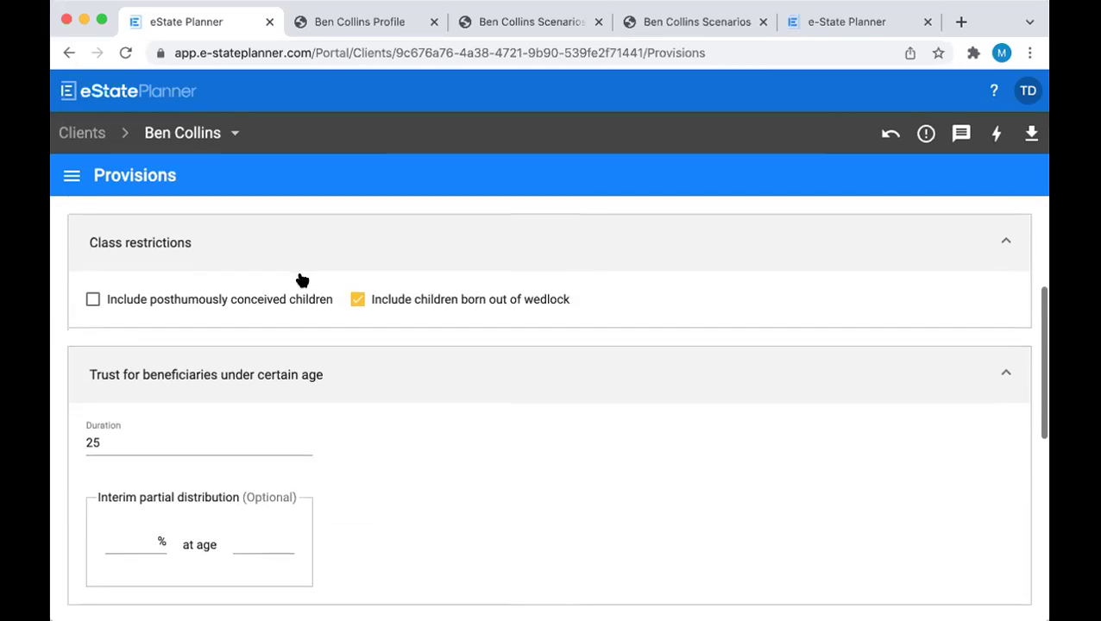
{"action": "scroll", "coordinate": [301, 280], "scroll_direction": "down", "scroll_amount": 2}
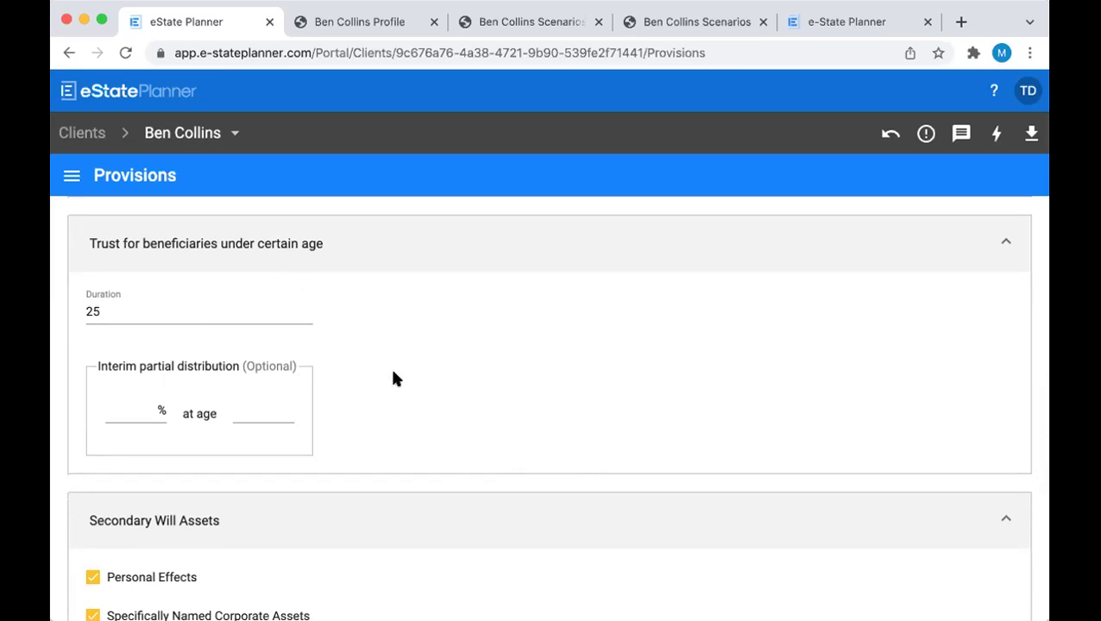
{"action": "scroll", "coordinate": [393, 380], "scroll_direction": "down", "scroll_amount": 5}
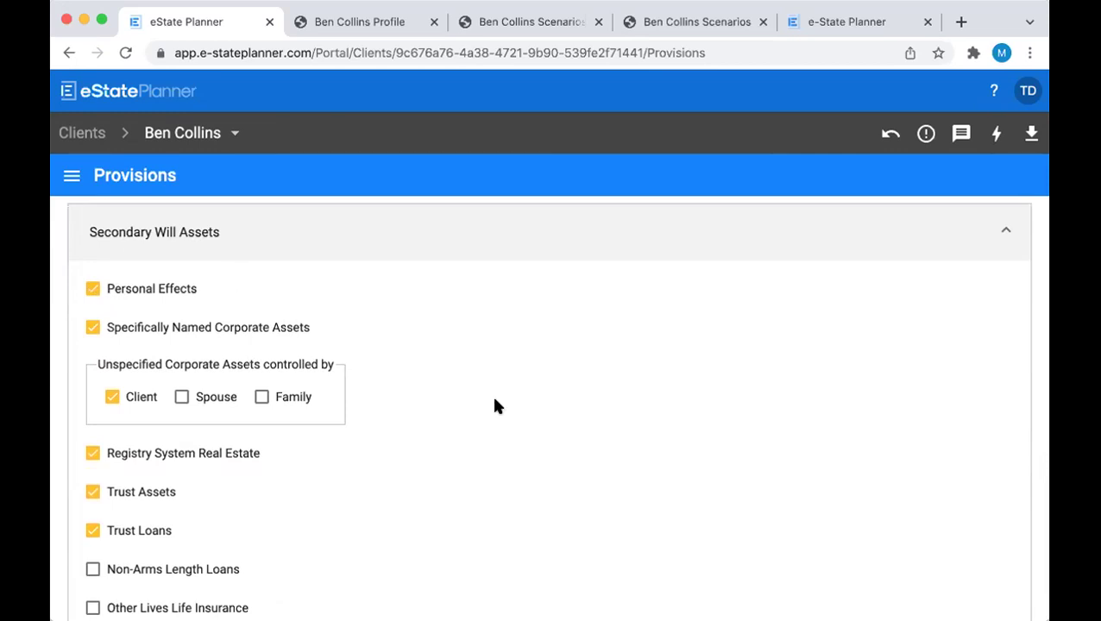
{"action": "scroll", "coordinate": [357, 347], "scroll_direction": "down", "scroll_amount": 2}
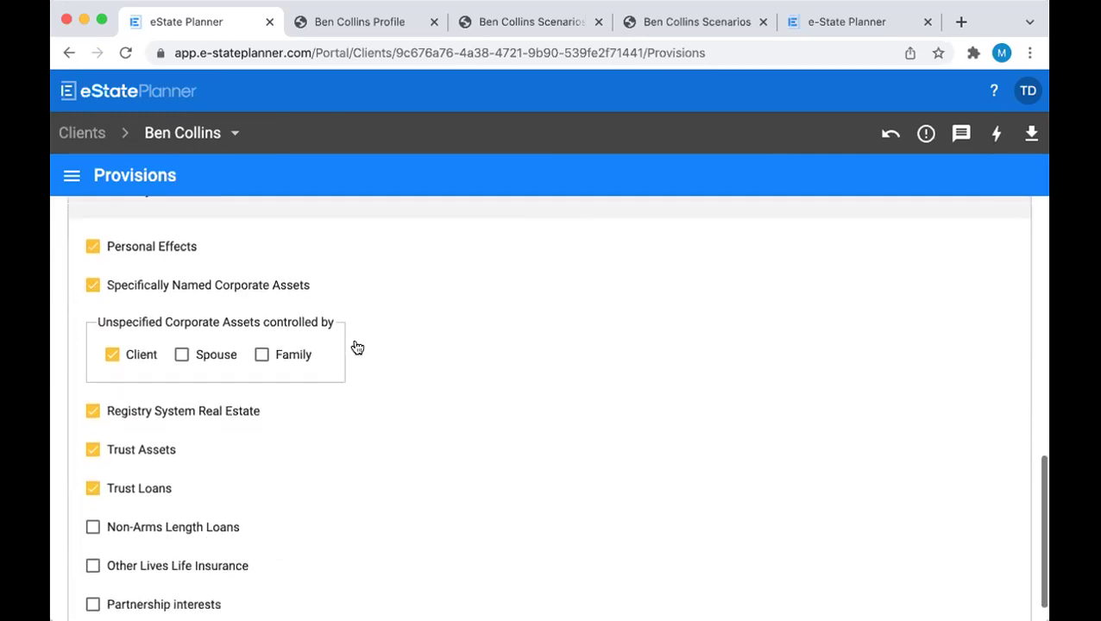
Review the missing-gender and 'Request prior will(s)' insights, then close the Insights panel
{"action": "left_click", "coordinate": [888, 138]}
{"action": "left_click", "coordinate": [892, 136]}
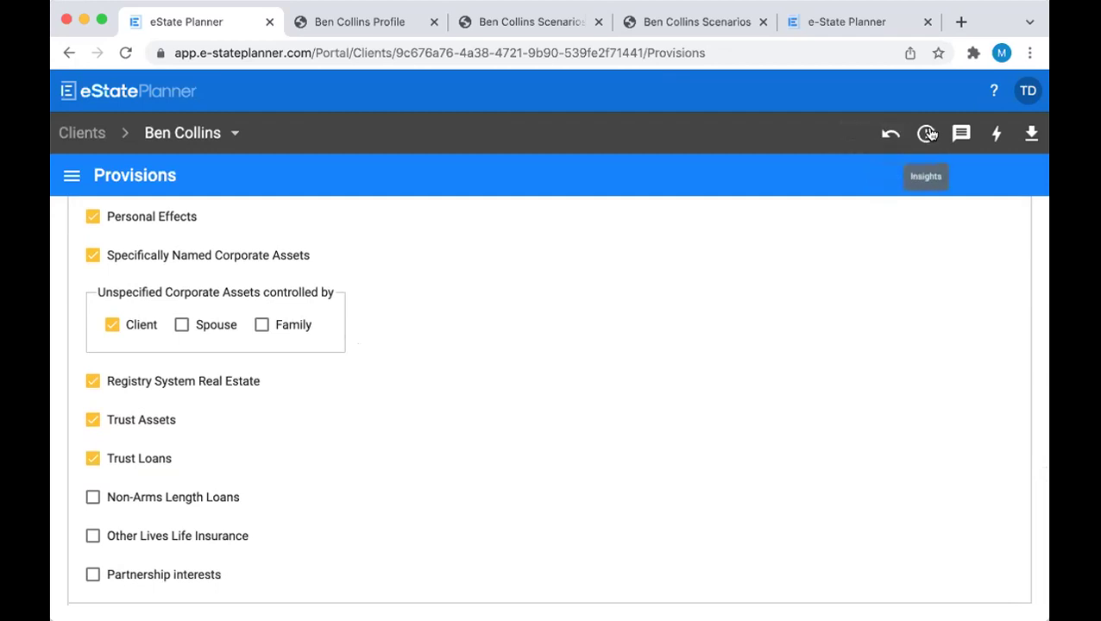
{"action": "left_click", "coordinate": [921, 137]}
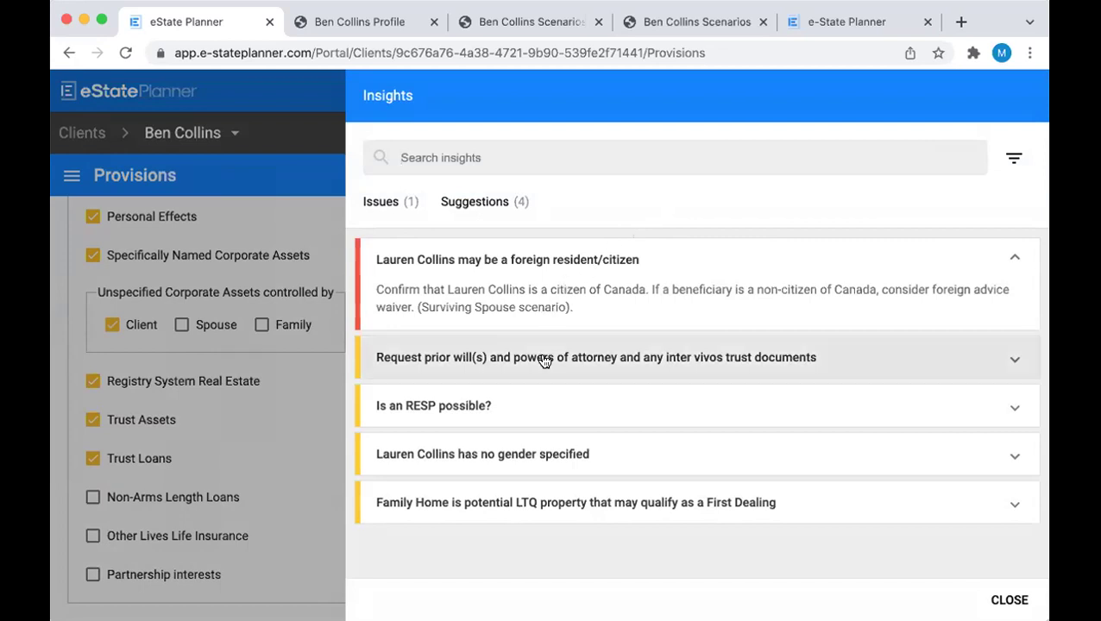
{"action": "left_click", "coordinate": [569, 456]}
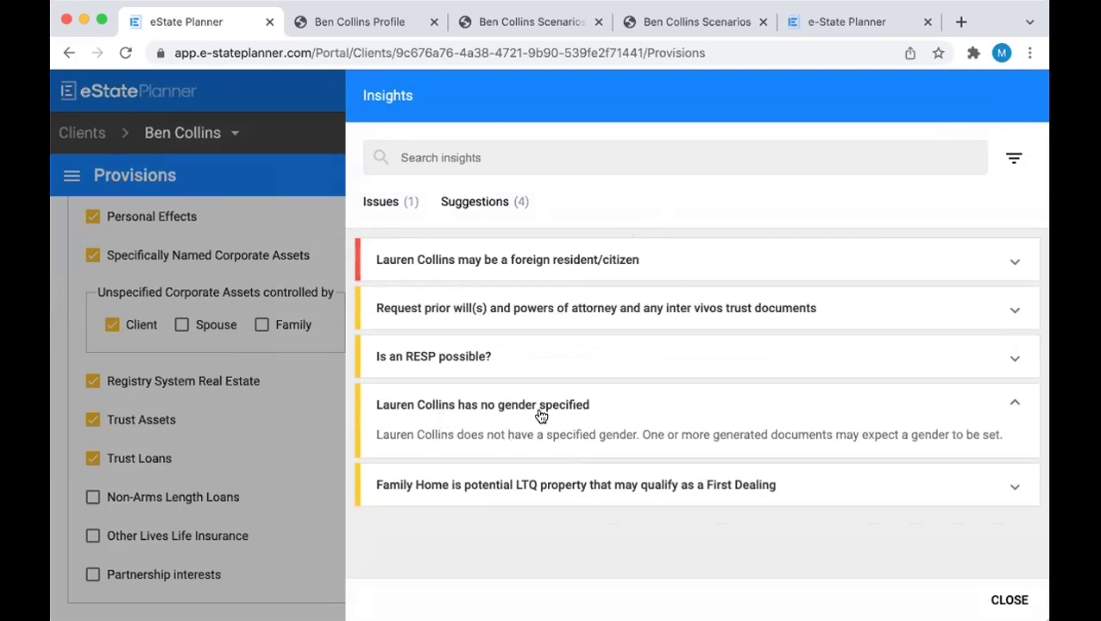
{"action": "left_click", "coordinate": [561, 311]}
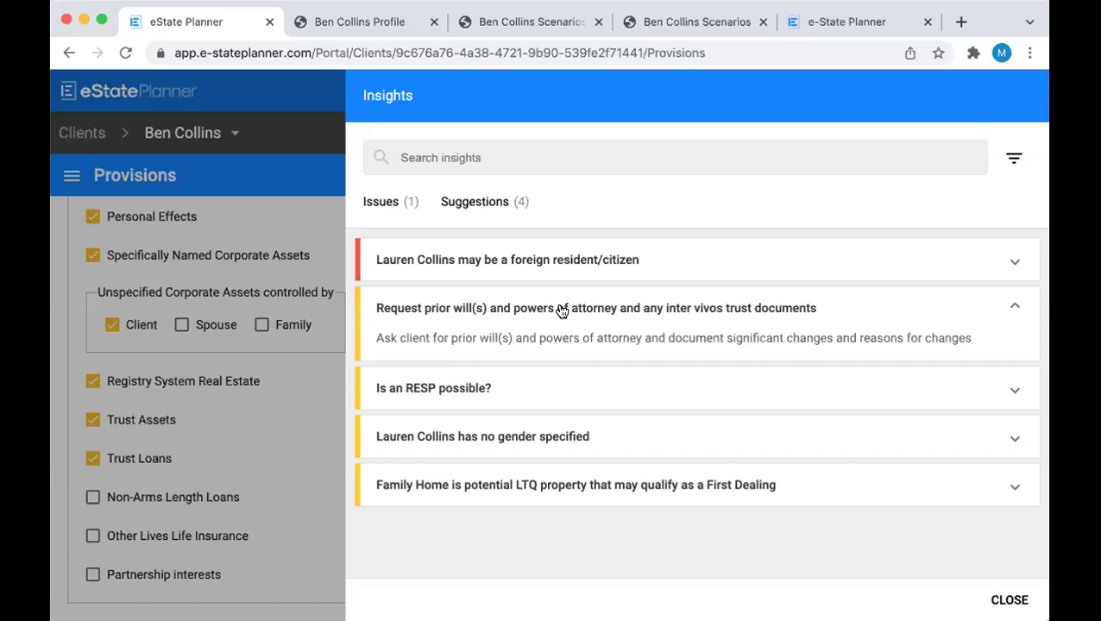
{"action": "left_click", "coordinate": [1003, 595]}
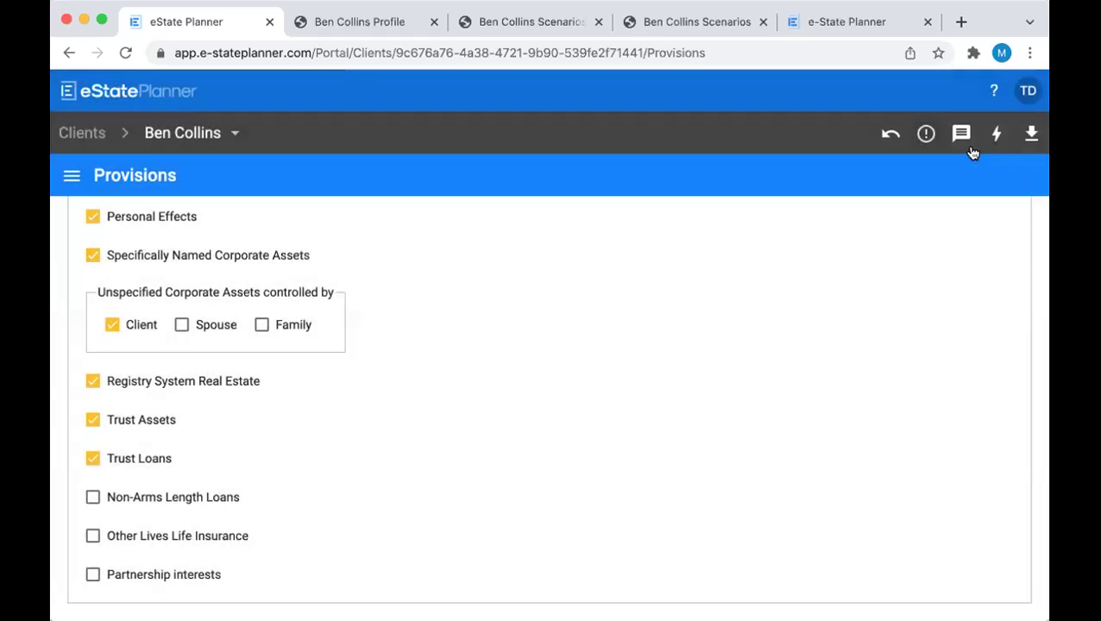
Confirm the client has no notes, check Summaries downloads, and view the Profile Summary PDF
{"action": "left_click", "coordinate": [961, 134]}
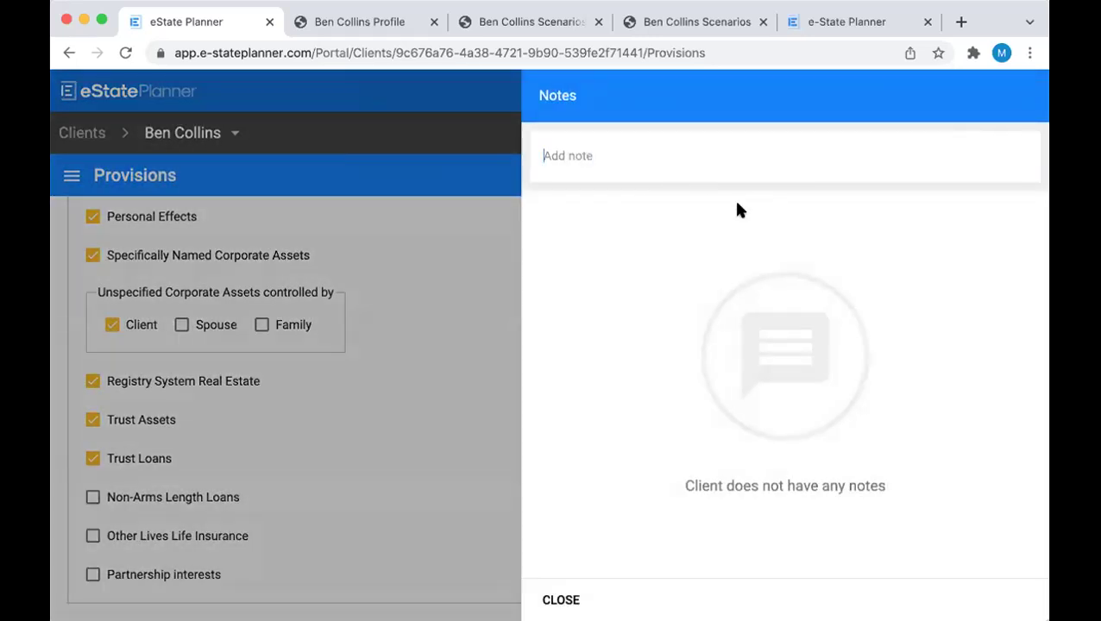
{"action": "left_click", "coordinate": [576, 597]}
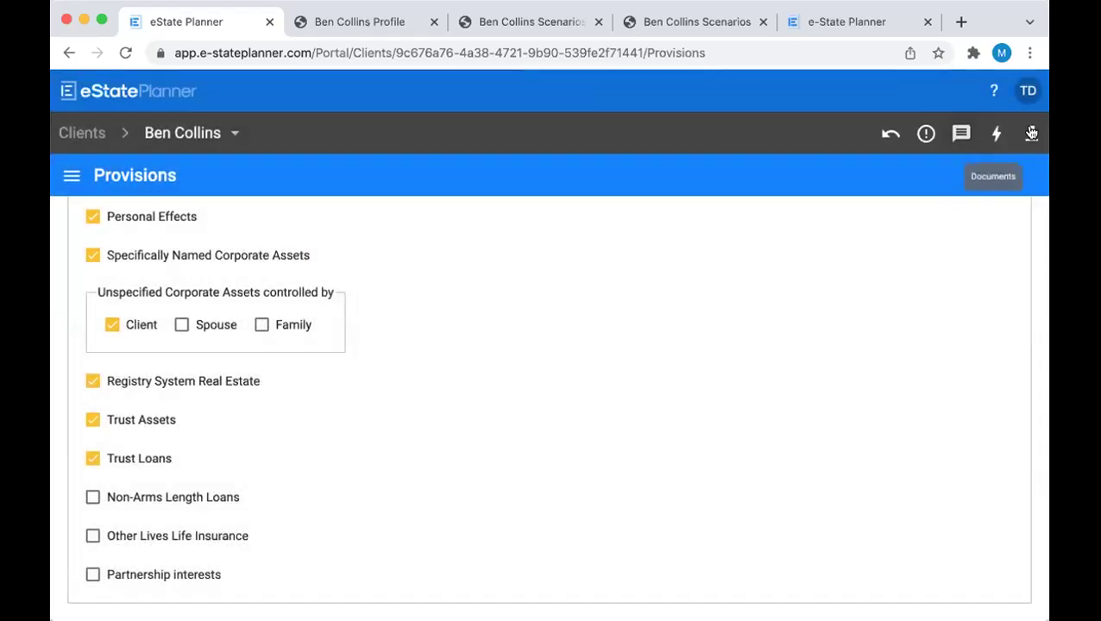
{"action": "left_click", "coordinate": [1031, 133]}
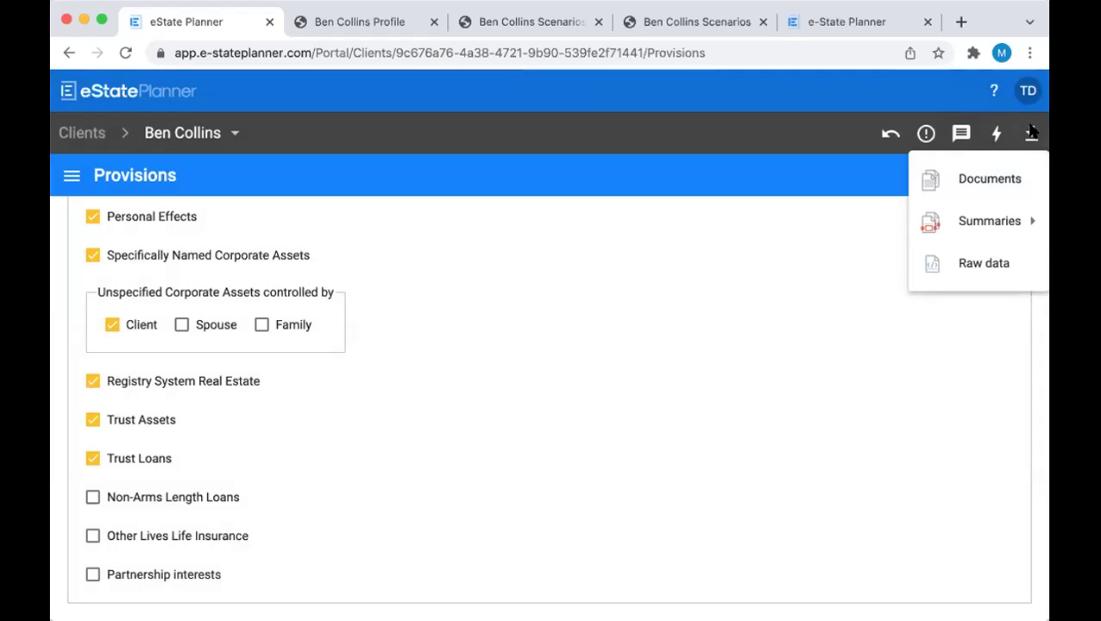
{"action": "mouse_move", "coordinate": [1007, 220]}
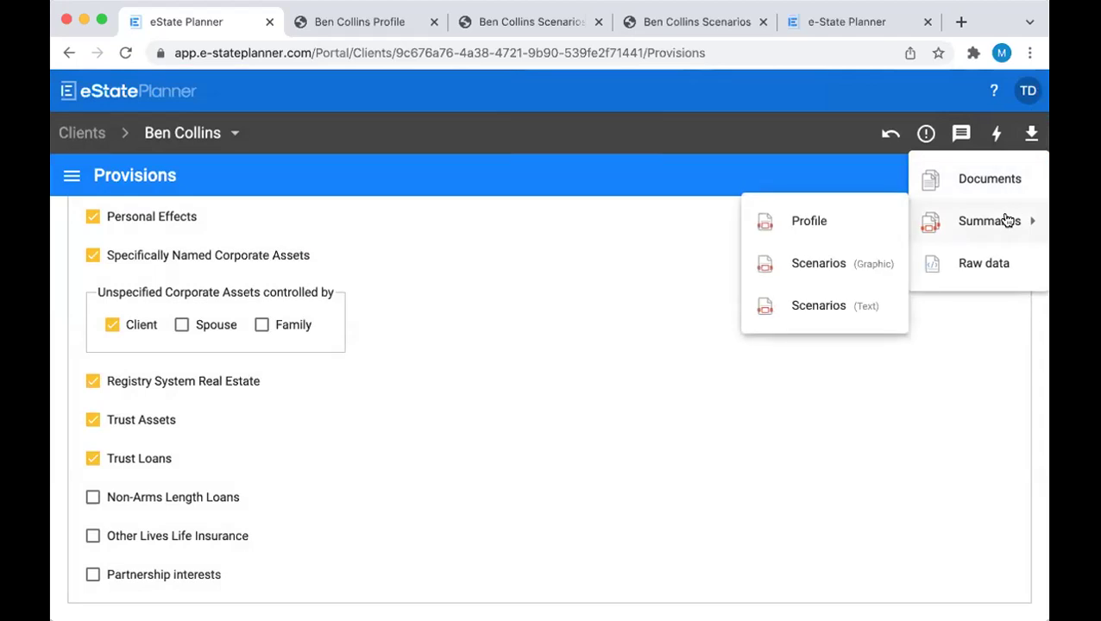
{"action": "left_click", "coordinate": [314, 26]}
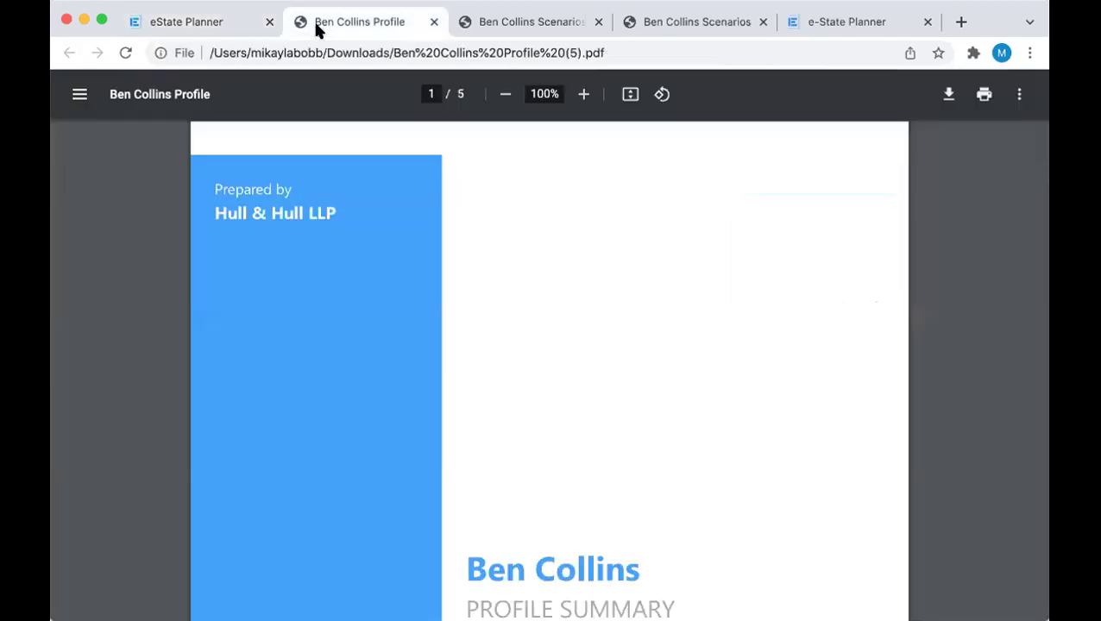
Read all five Profile Summary pages, cover through Debts, then view the Scenarios Graphic PDF
{"action": "scroll", "coordinate": [326, 266], "scroll_direction": "down", "scroll_amount": 6}
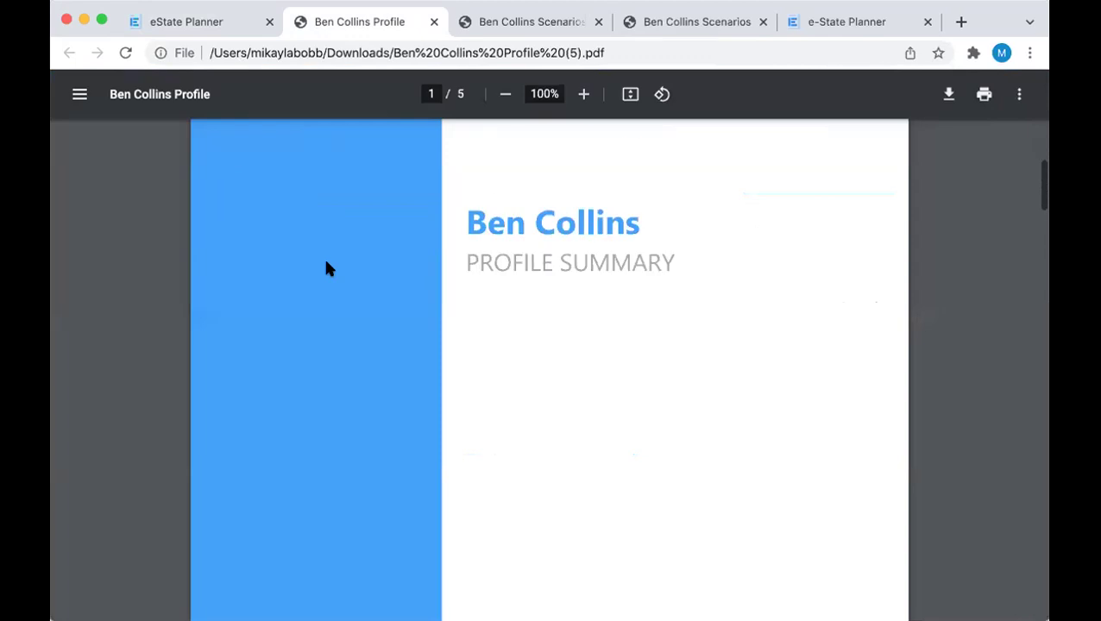
{"action": "scroll", "coordinate": [325, 268], "scroll_direction": "down", "scroll_amount": 5}
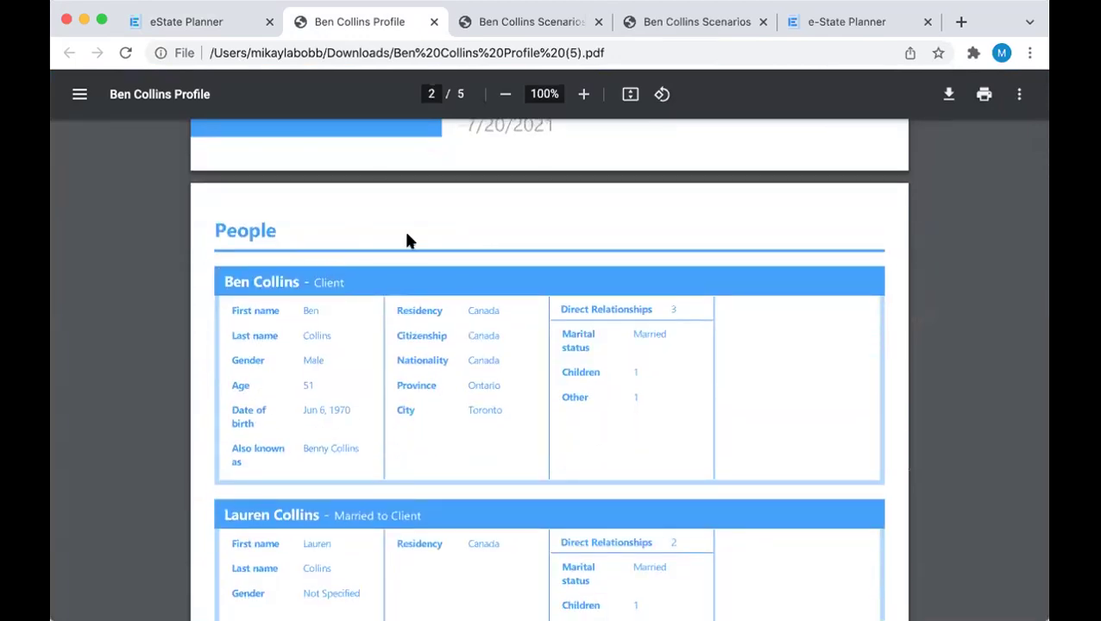
{"action": "scroll", "coordinate": [409, 242], "scroll_direction": "down", "scroll_amount": 2}
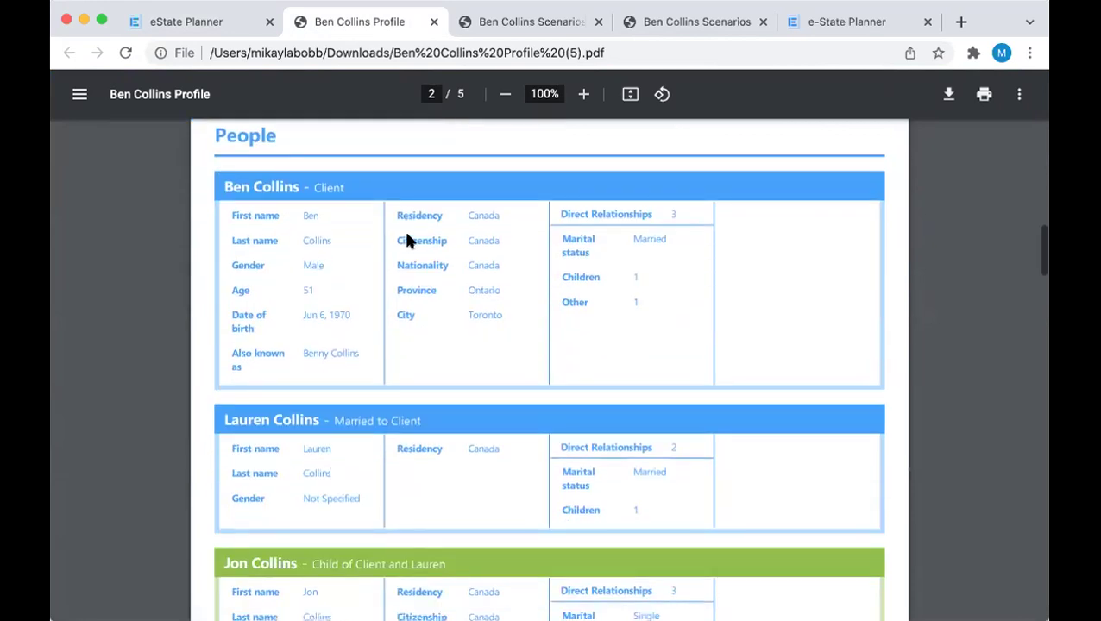
{"action": "scroll", "coordinate": [409, 242], "scroll_direction": "down", "scroll_amount": 10}
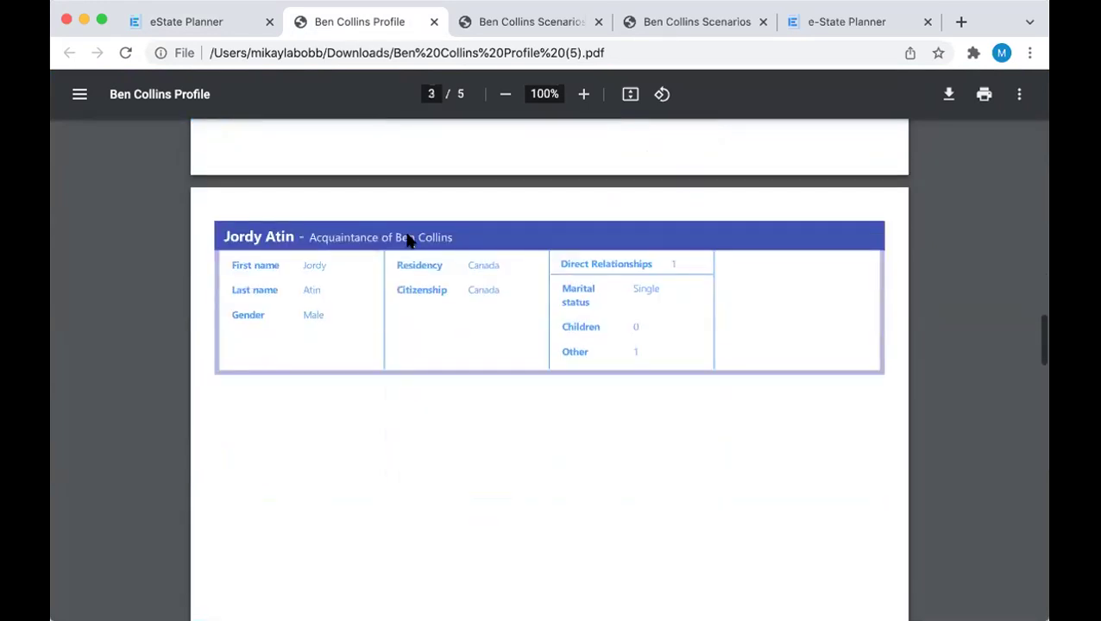
{"action": "scroll", "coordinate": [407, 235], "scroll_direction": "down", "scroll_amount": 10}
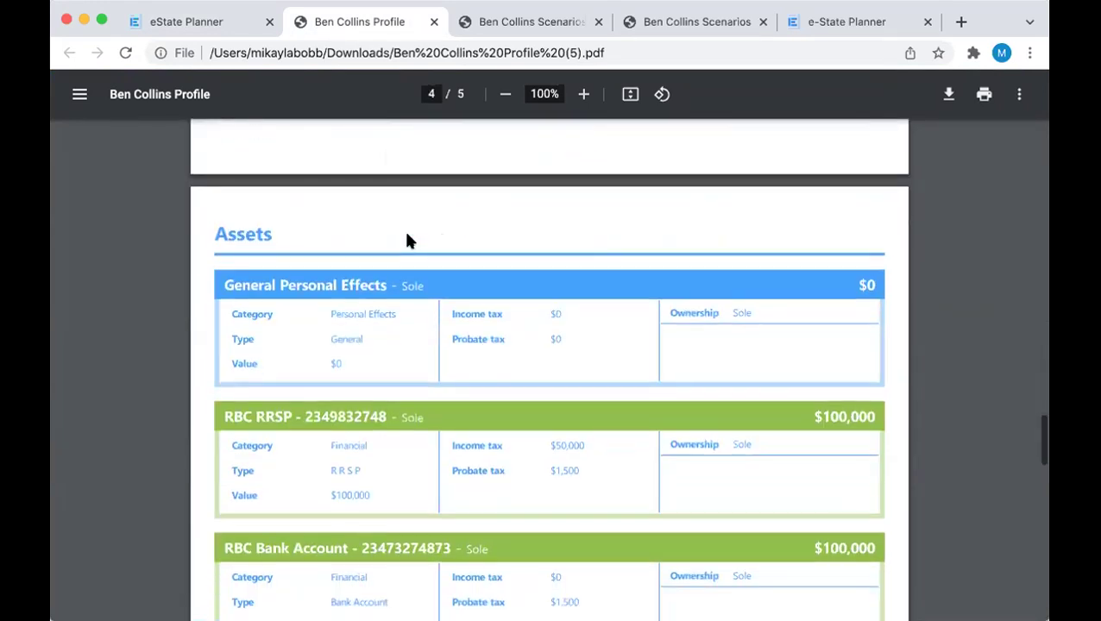
{"action": "scroll", "coordinate": [409, 242], "scroll_direction": "down", "scroll_amount": 10}
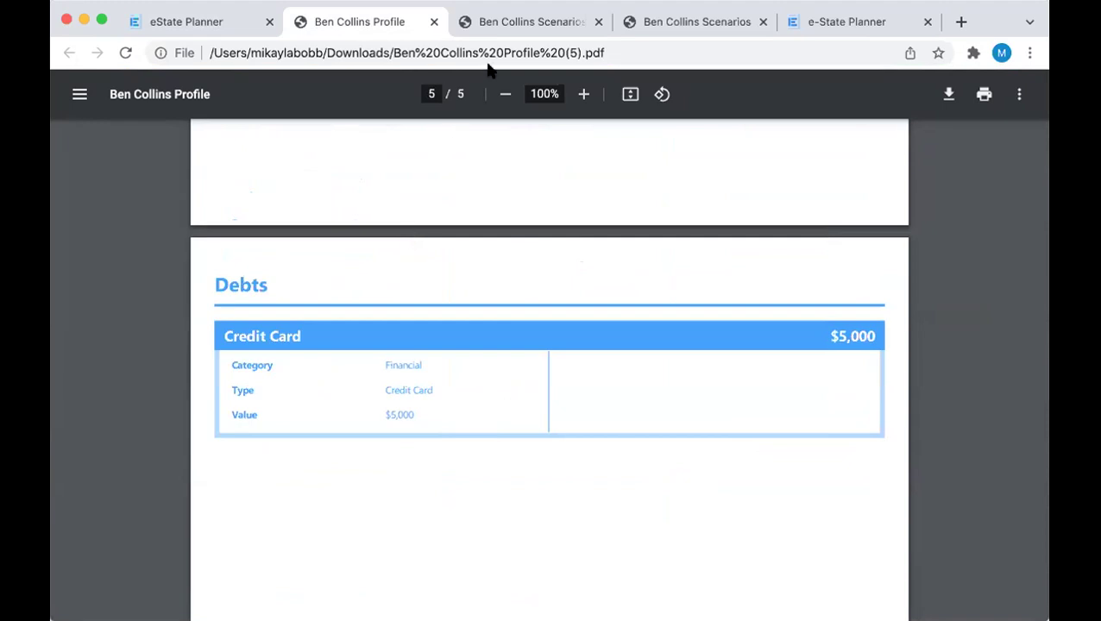
{"action": "left_click", "coordinate": [507, 35]}
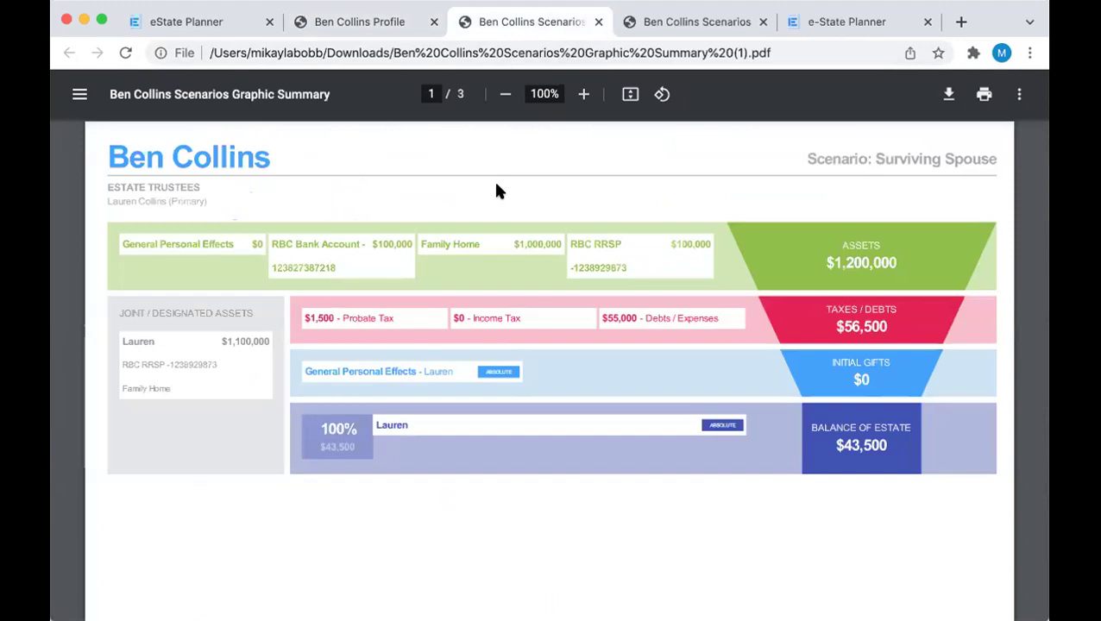
Review the Surviving Spouse and Descendants Only graphics on page 2, then switch to the text Scenarios Summary PDF
{"action": "scroll", "coordinate": [496, 191], "scroll_direction": "down", "scroll_amount": 10}
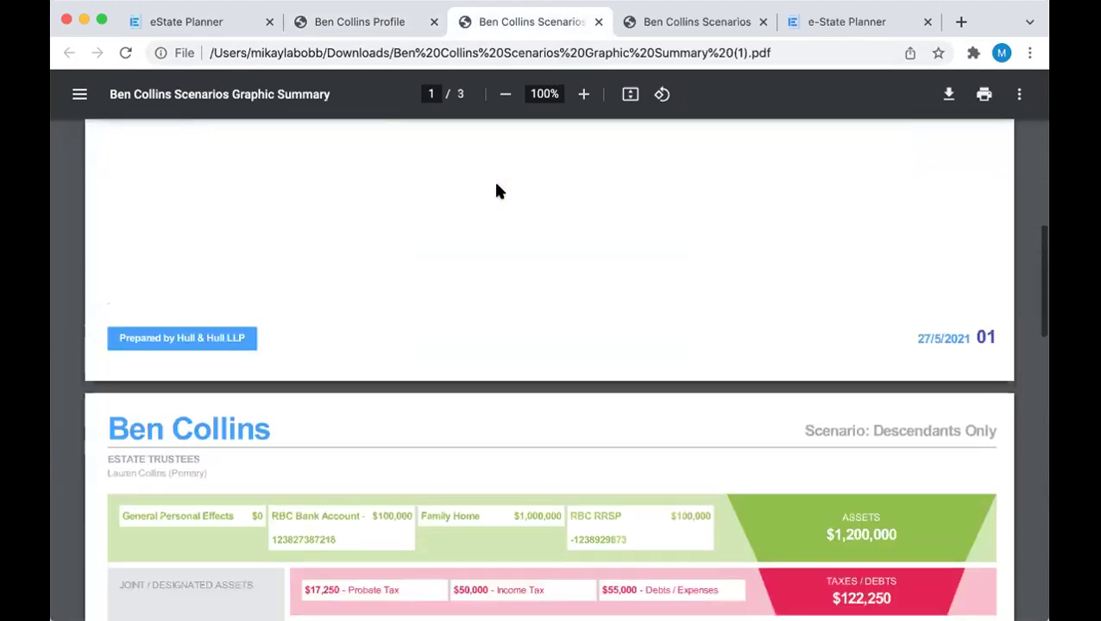
{"action": "scroll", "coordinate": [496, 191], "scroll_direction": "down", "scroll_amount": 3}
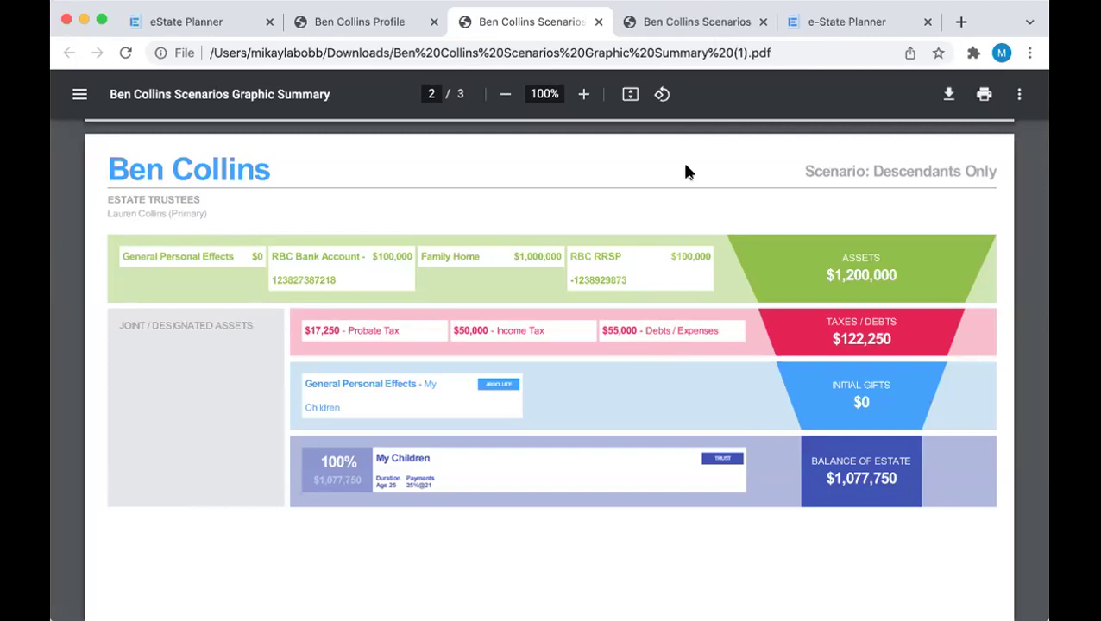
{"action": "left_click", "coordinate": [716, 26]}
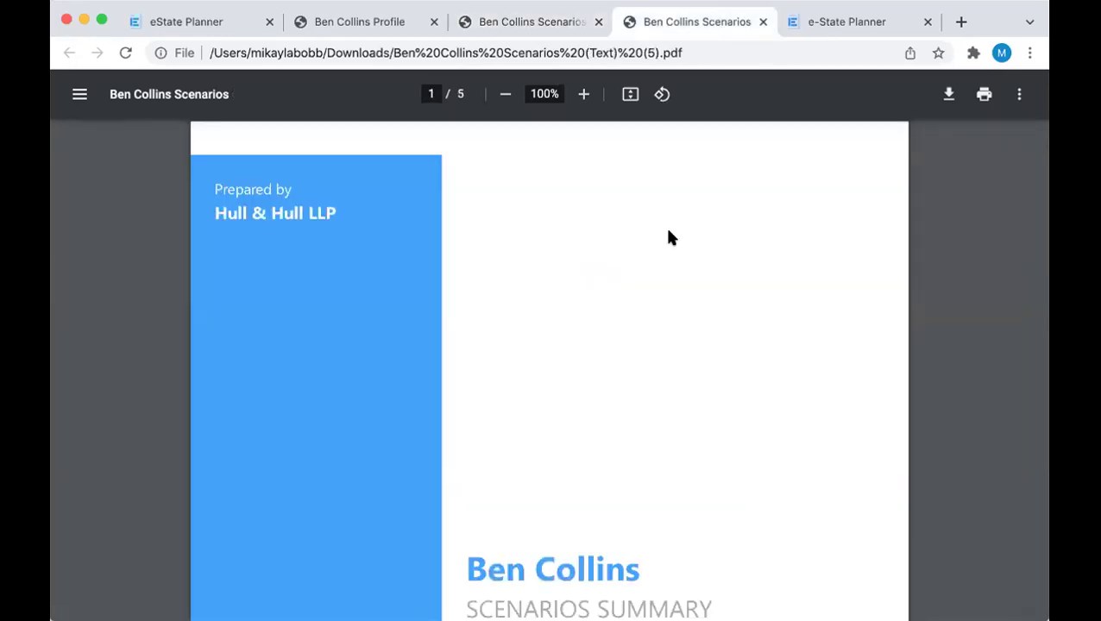
Read the text Scenarios Summary through page 3, then go back to eState Planner's Provisions page
{"action": "scroll", "coordinate": [669, 228], "scroll_direction": "down", "scroll_amount": 10}
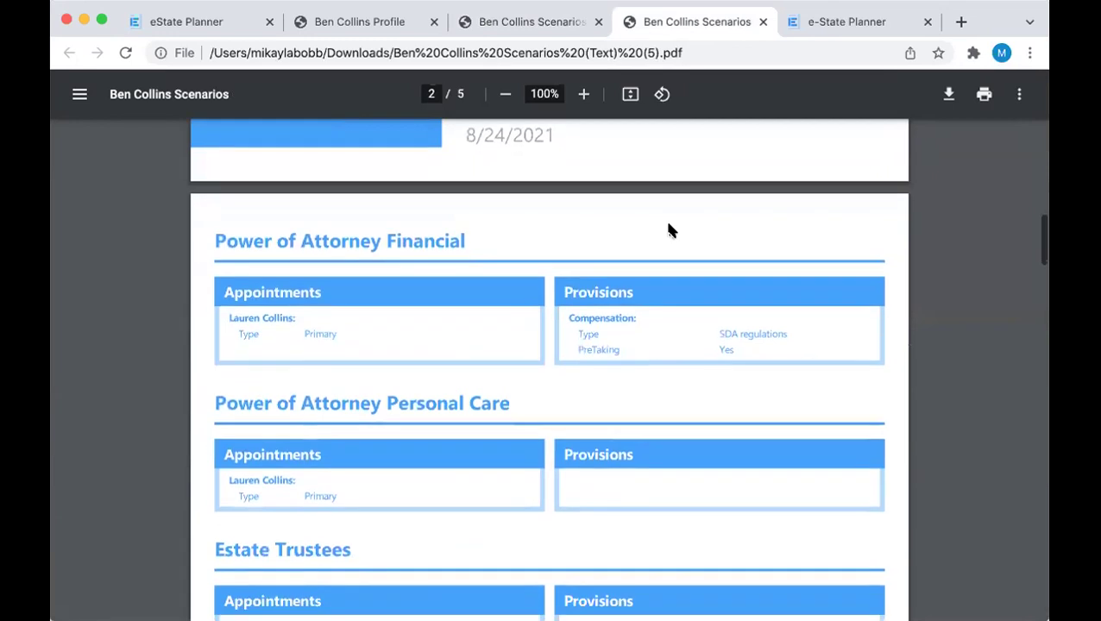
{"action": "scroll", "coordinate": [670, 229], "scroll_direction": "down", "scroll_amount": 2}
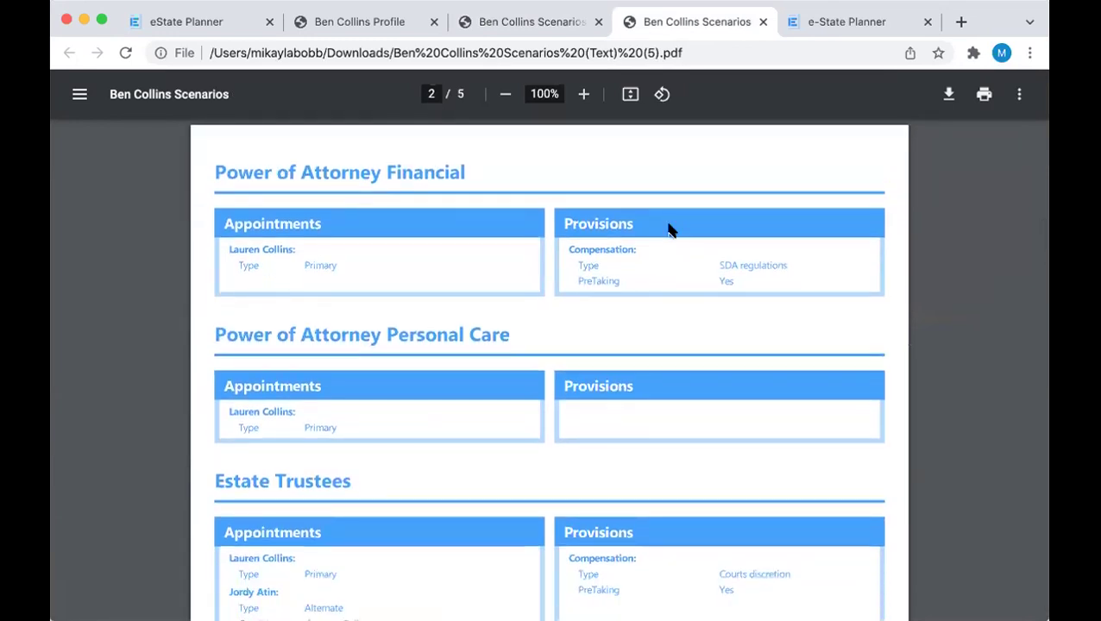
{"action": "scroll", "coordinate": [524, 281], "scroll_direction": "down", "scroll_amount": 5}
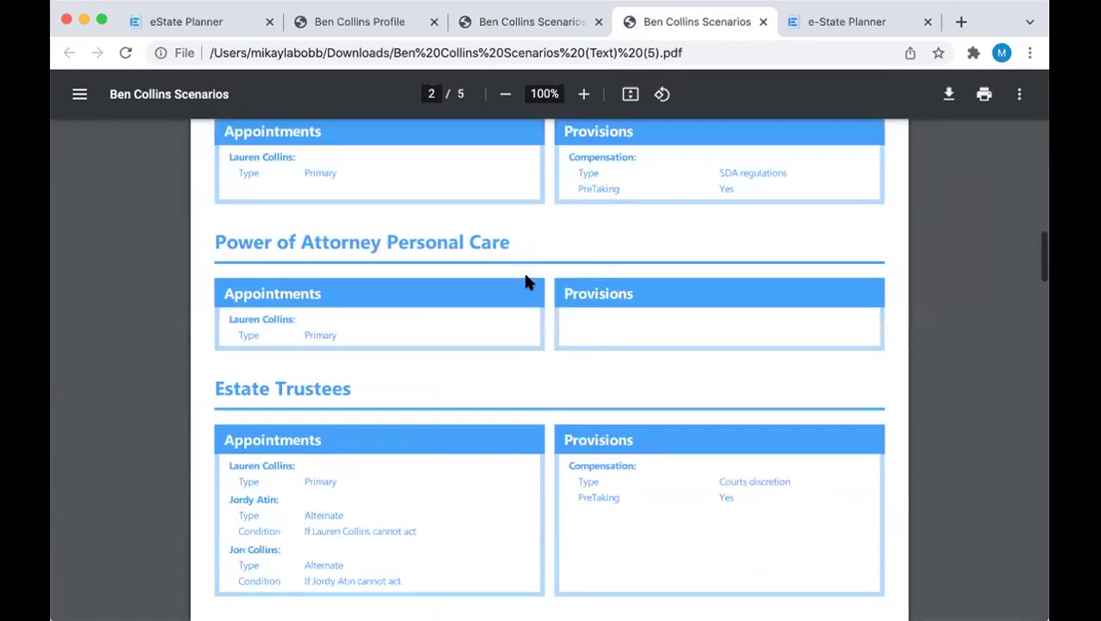
{"action": "scroll", "coordinate": [526, 281], "scroll_direction": "down", "scroll_amount": 12}
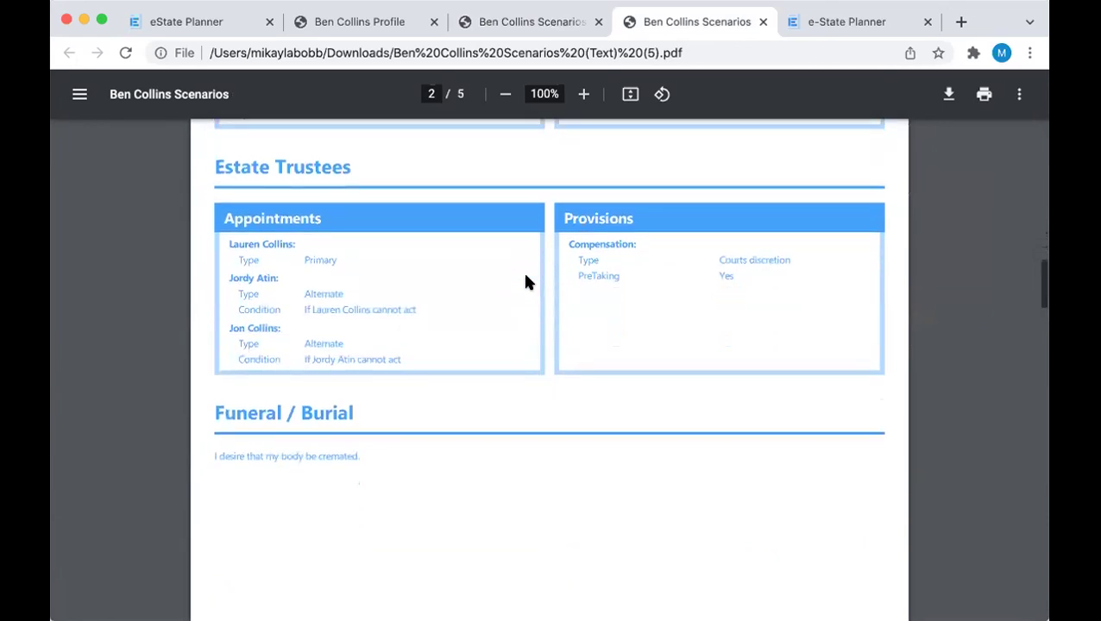
{"action": "scroll", "coordinate": [528, 282], "scroll_direction": "down", "scroll_amount": 3}
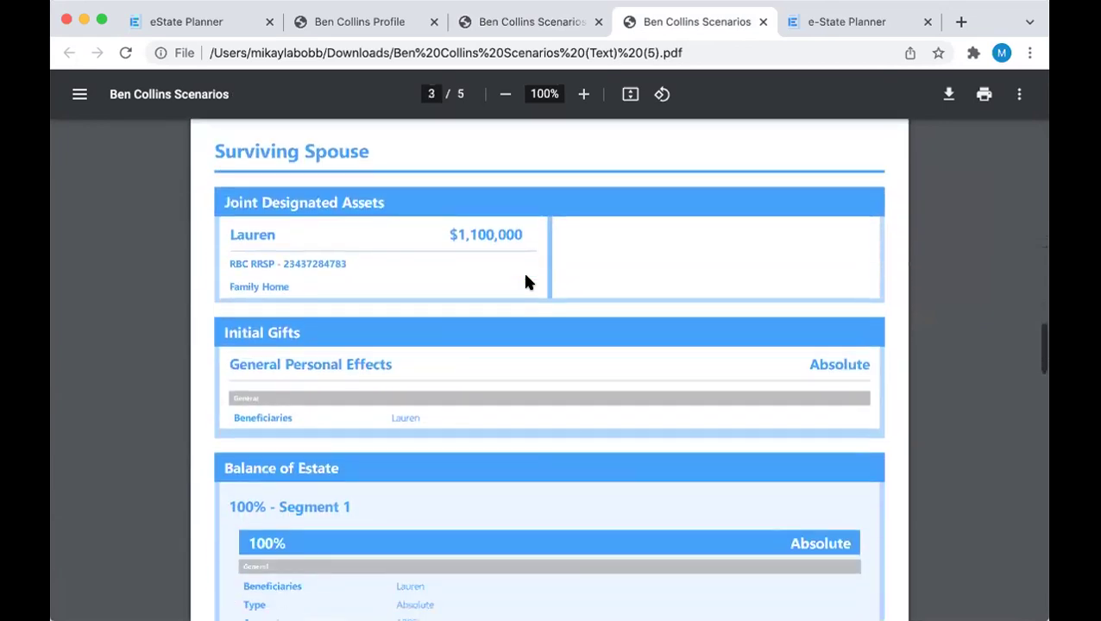
{"action": "scroll", "coordinate": [528, 282], "scroll_direction": "down", "scroll_amount": 1}
{"action": "scroll", "coordinate": [528, 281], "scroll_direction": "down", "scroll_amount": 1}
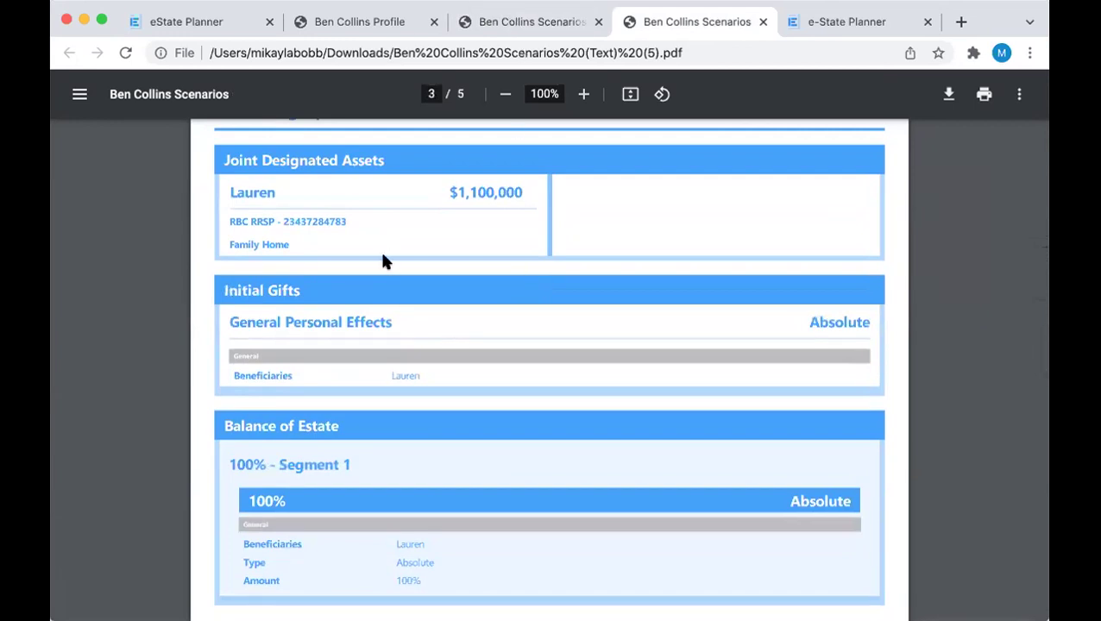
{"action": "left_click", "coordinate": [127, 26]}
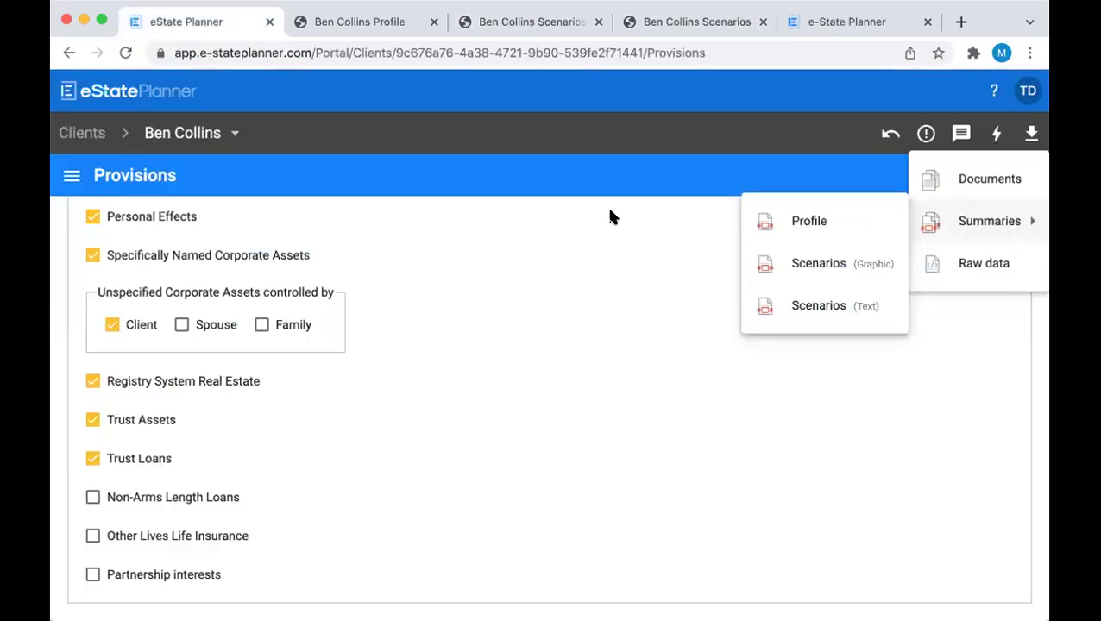
Start a Single Will document, accepting both the lawyer-in-good-standing and draft-review certifications
{"action": "left_click", "coordinate": [1006, 179]}
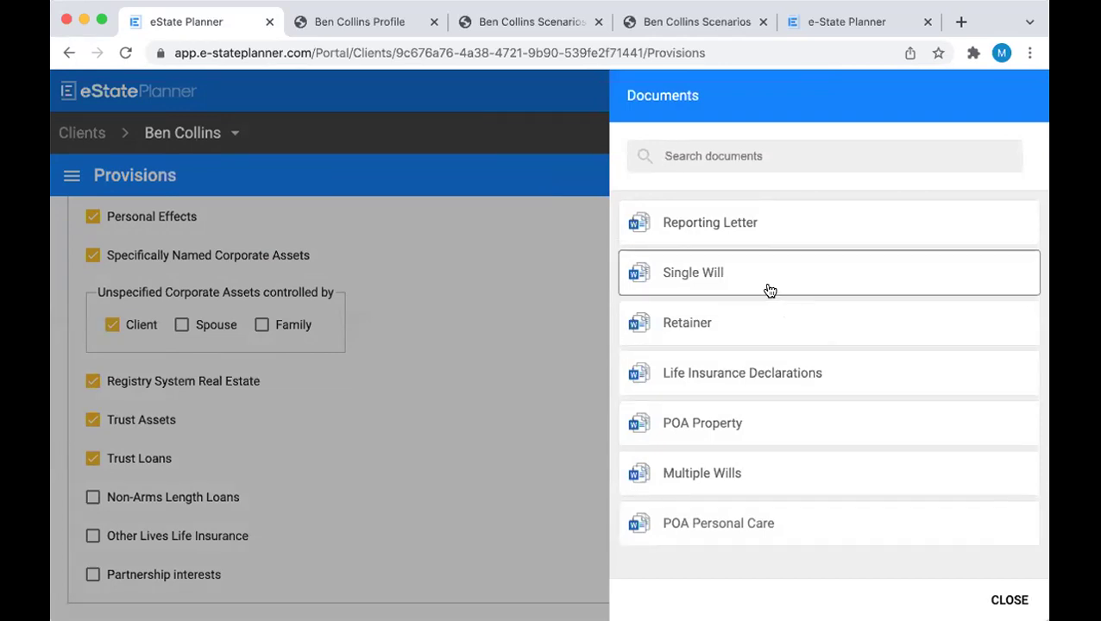
{"action": "left_click", "coordinate": [746, 258]}
{"action": "left_click", "coordinate": [337, 305]}
{"action": "left_click", "coordinate": [337, 359]}
{"action": "left_click", "coordinate": [729, 436]}
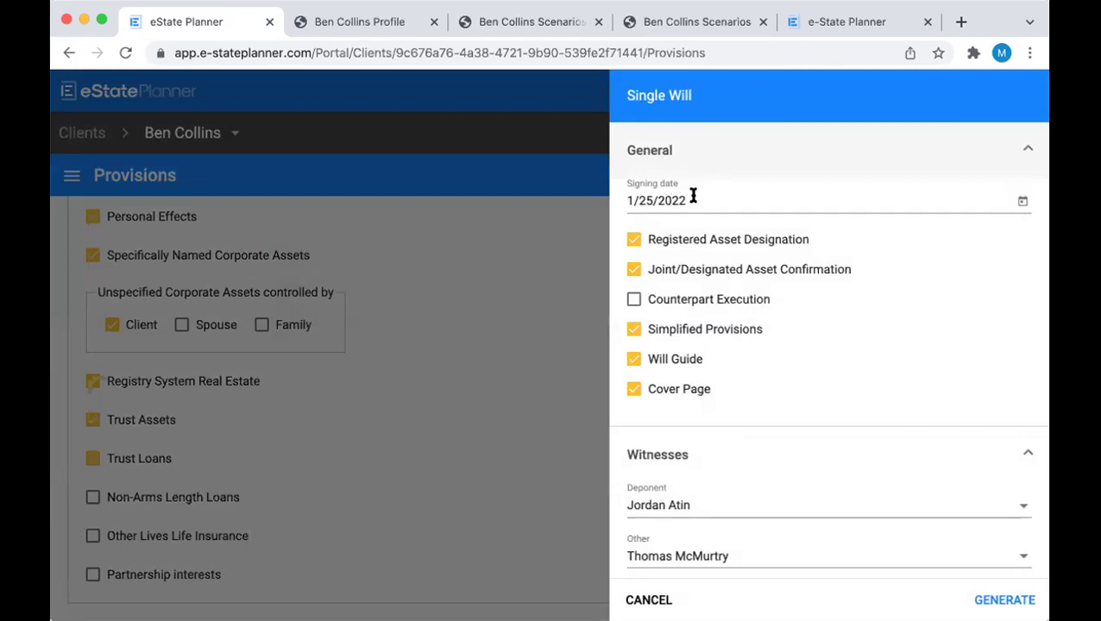
Clear the Single Will's Deponent by choosing the blank option, leaving other witness settings unchanged
{"action": "left_click", "coordinate": [695, 197]}
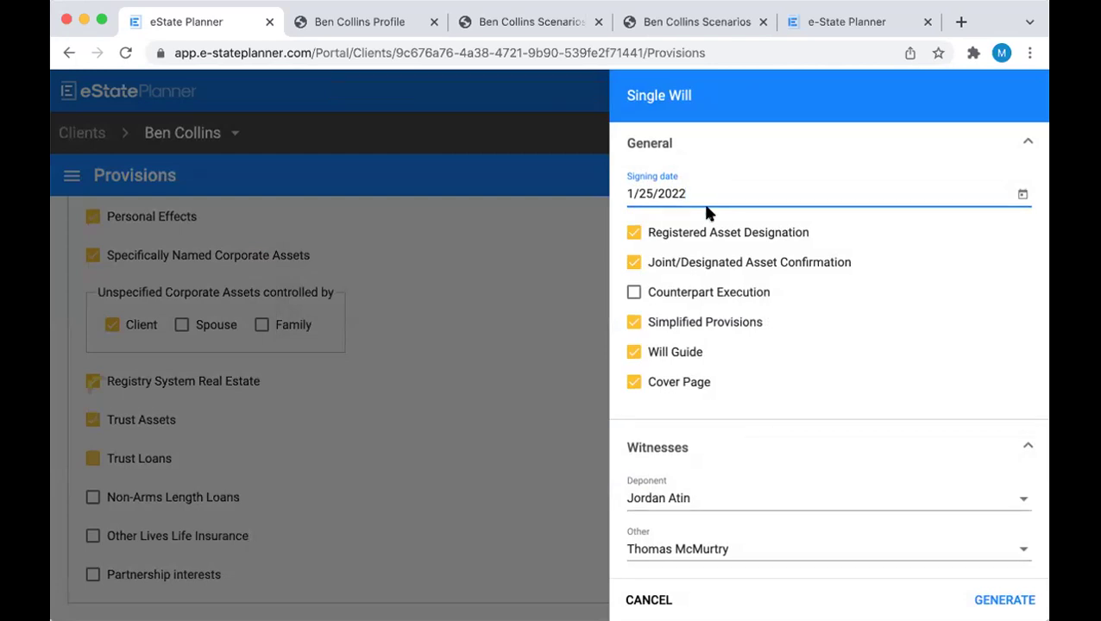
{"action": "scroll", "coordinate": [703, 200], "scroll_direction": "down", "scroll_amount": 1}
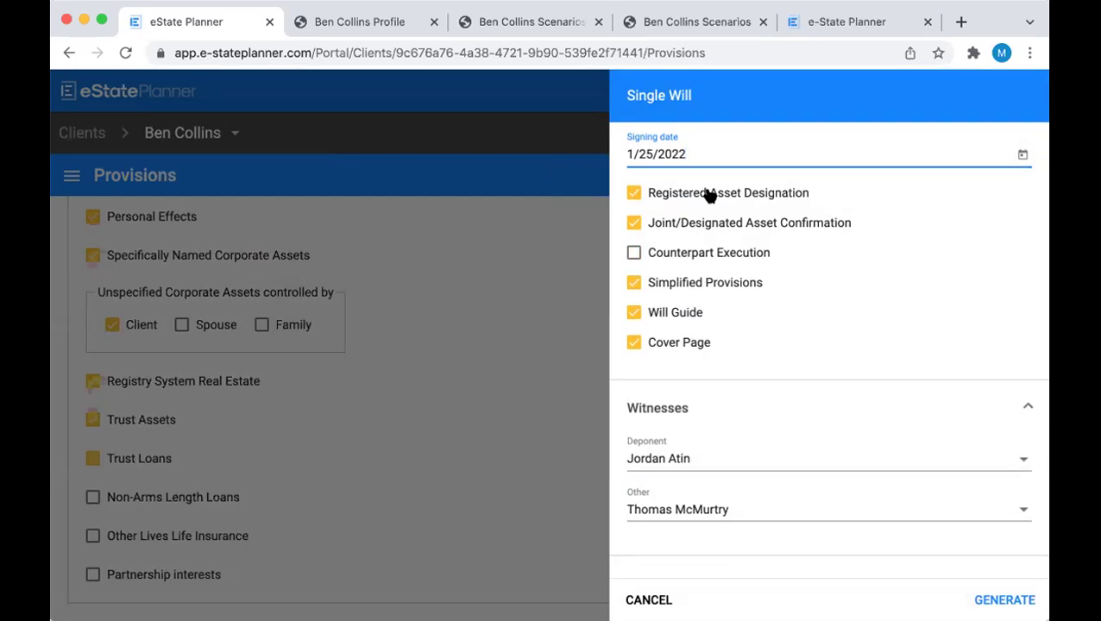
{"action": "scroll", "coordinate": [680, 197], "scroll_direction": "down", "scroll_amount": 1}
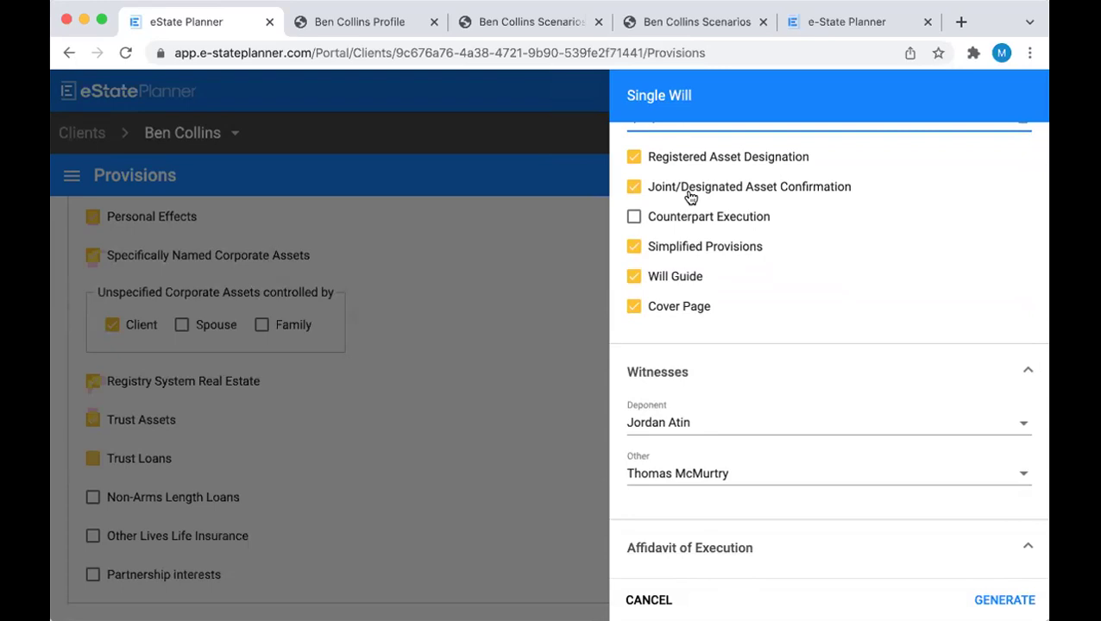
{"action": "scroll", "coordinate": [689, 198], "scroll_direction": "down", "scroll_amount": 1}
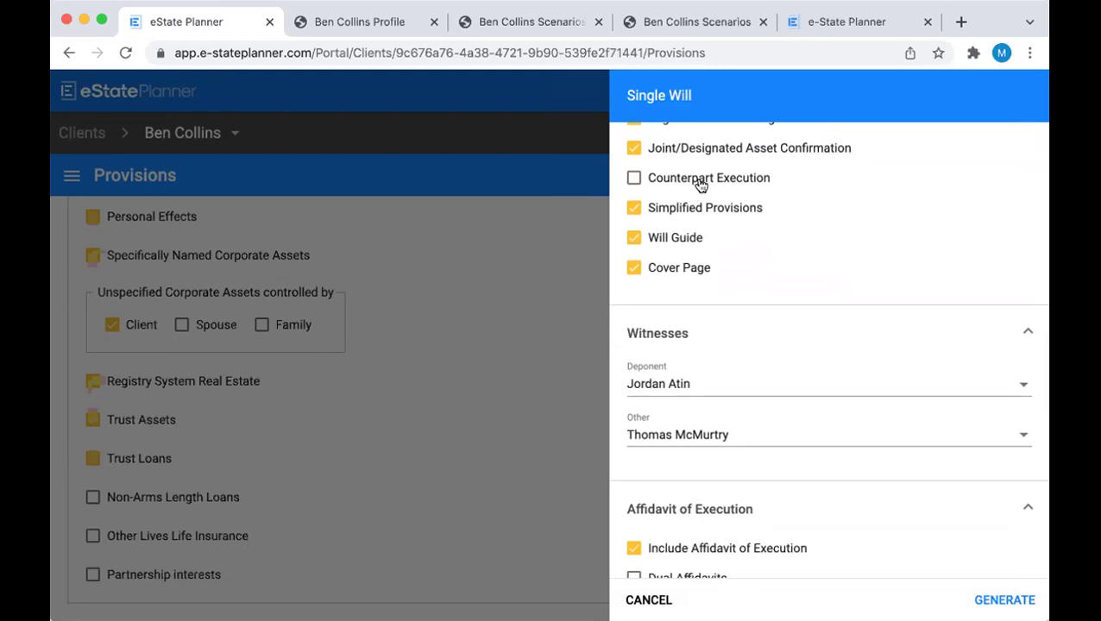
{"action": "scroll", "coordinate": [701, 185], "scroll_direction": "down", "scroll_amount": 1}
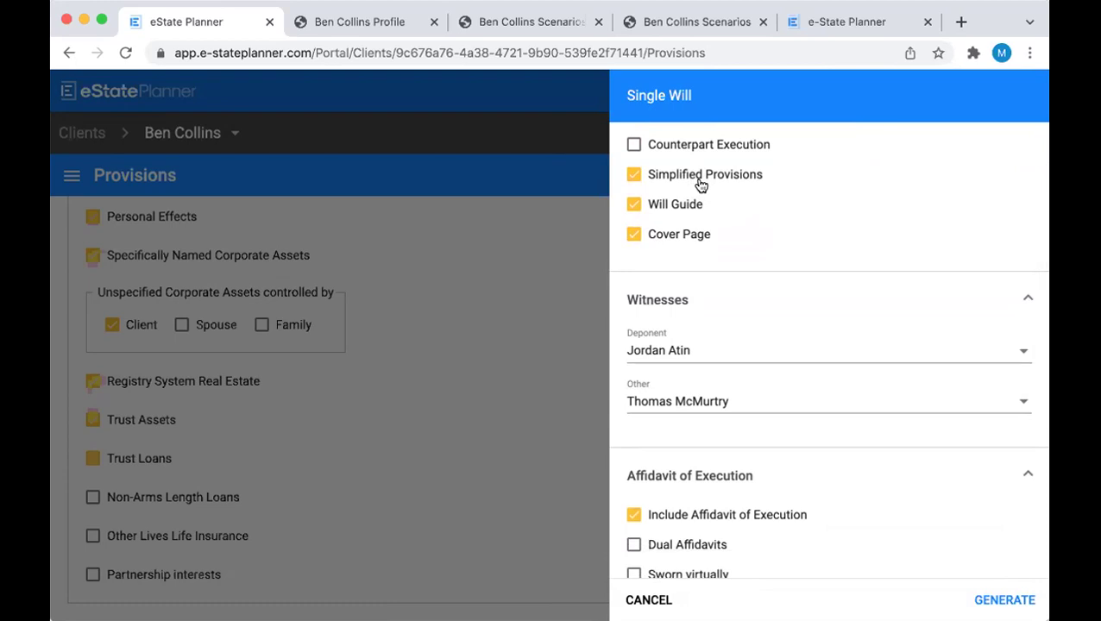
{"action": "scroll", "coordinate": [701, 184], "scroll_direction": "down", "scroll_amount": 1}
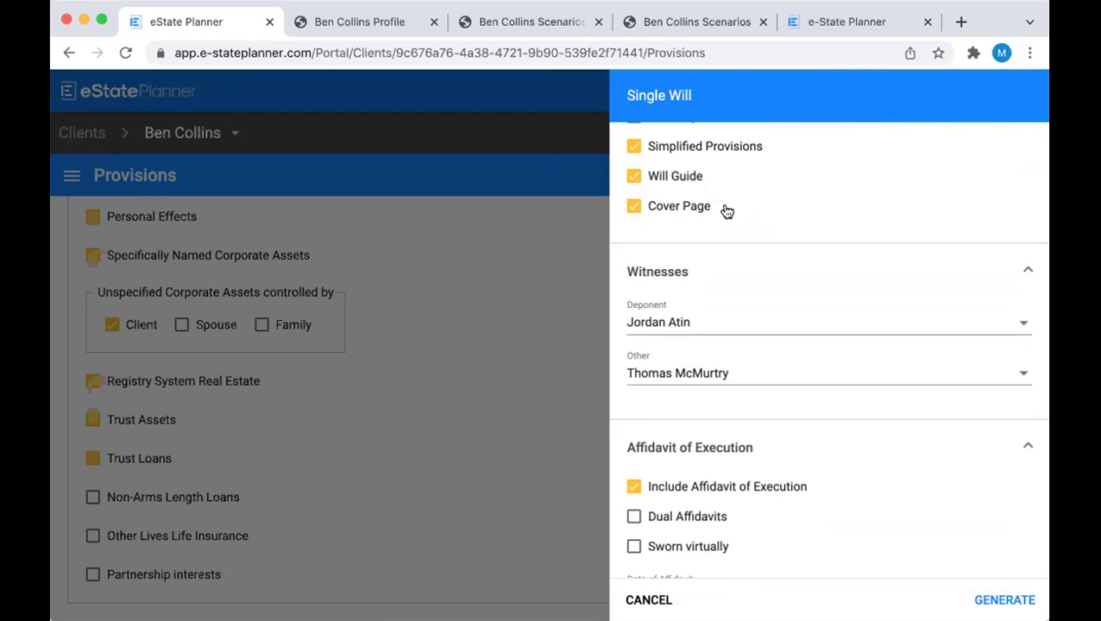
{"action": "scroll", "coordinate": [726, 211], "scroll_direction": "down", "scroll_amount": 3}
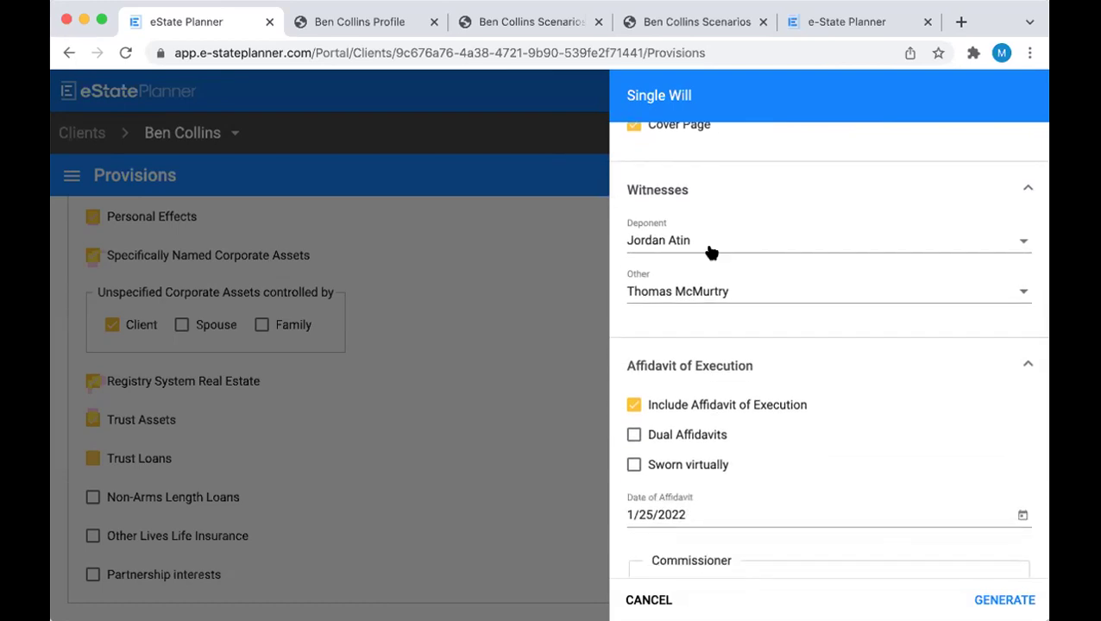
{"action": "left_click", "coordinate": [710, 246]}
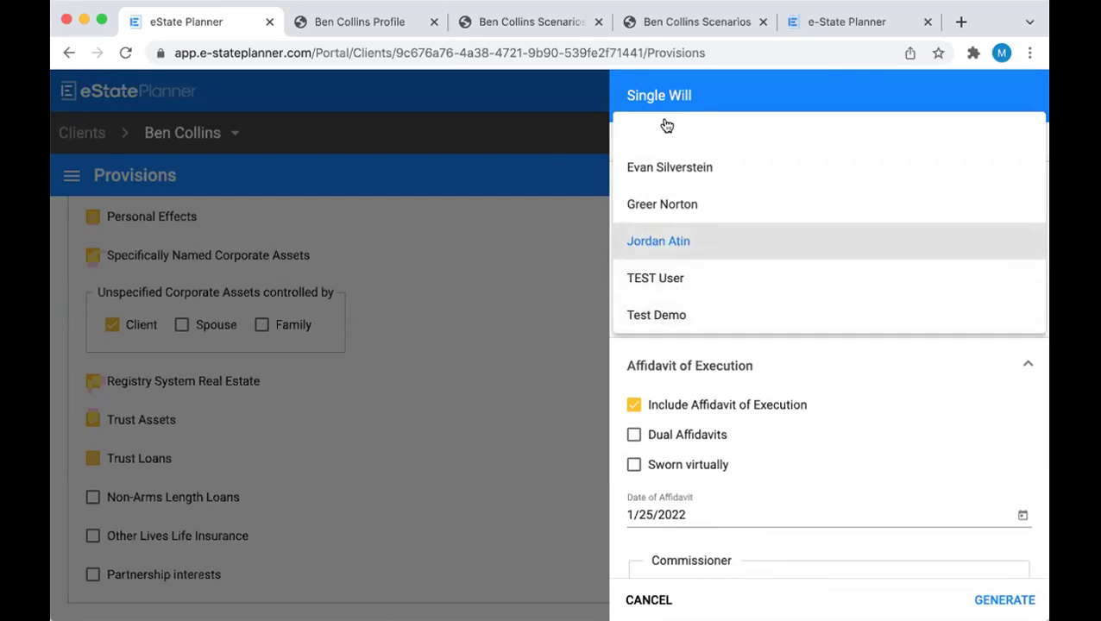
{"action": "left_click", "coordinate": [661, 134]}
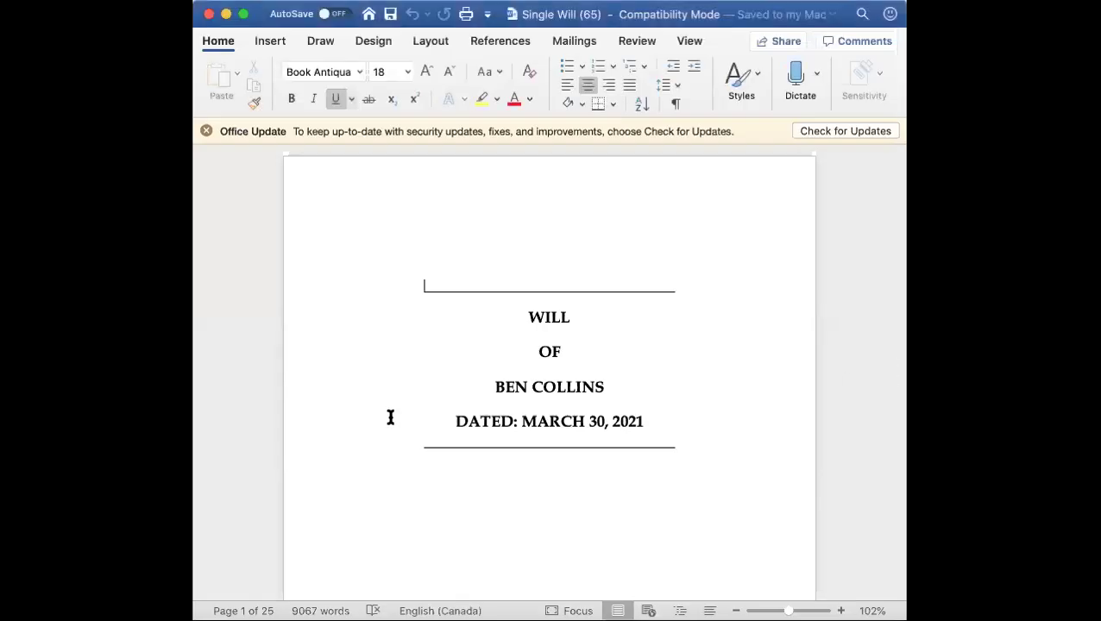
Read the opening pages of the generated Single Will draft in Word
{"action": "scroll", "coordinate": [388, 417], "scroll_direction": "down", "scroll_amount": 5}
{"action": "scroll", "coordinate": [389, 416], "scroll_direction": "down", "scroll_amount": 2}
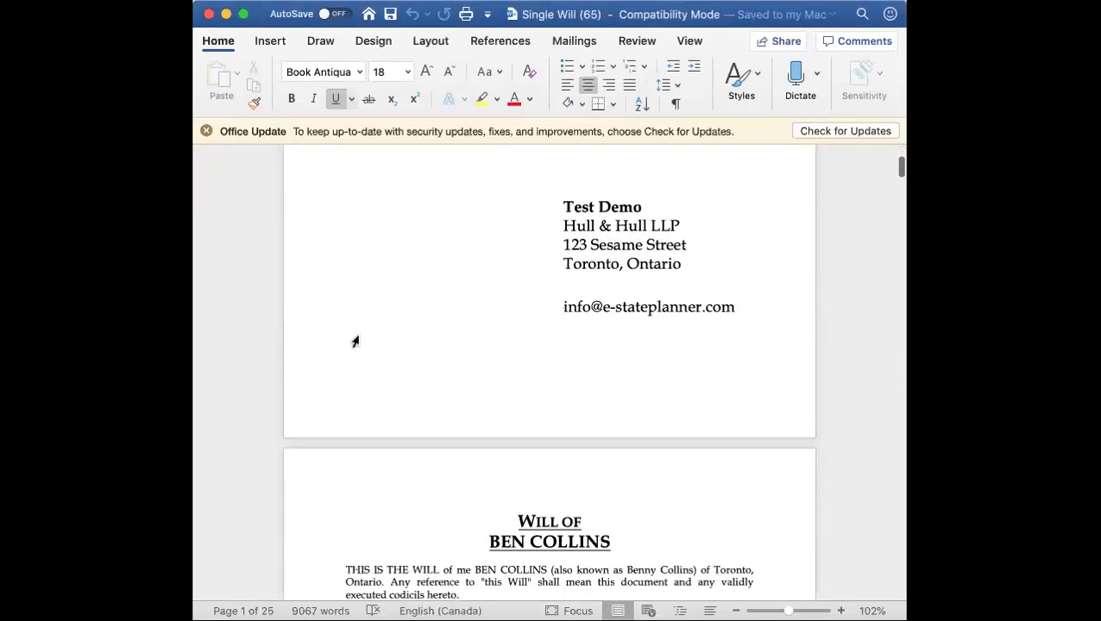
{"action": "scroll", "coordinate": [356, 341], "scroll_direction": "down", "scroll_amount": 4}
{"action": "scroll", "coordinate": [354, 342], "scroll_direction": "down", "scroll_amount": 5}
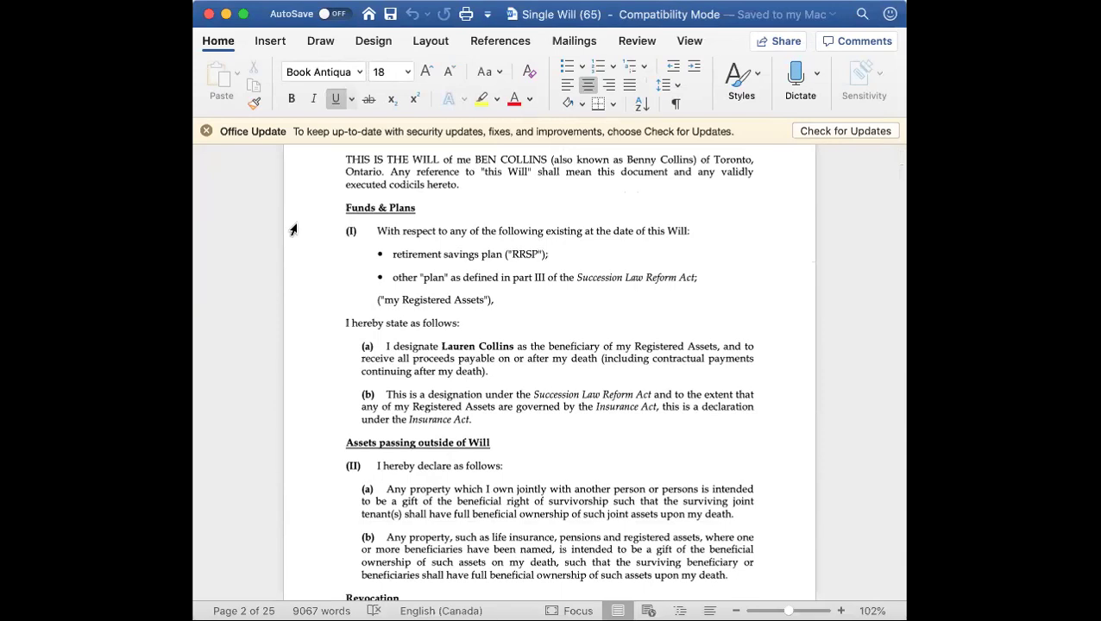
{"action": "scroll", "coordinate": [294, 230], "scroll_direction": "down", "scroll_amount": 5}
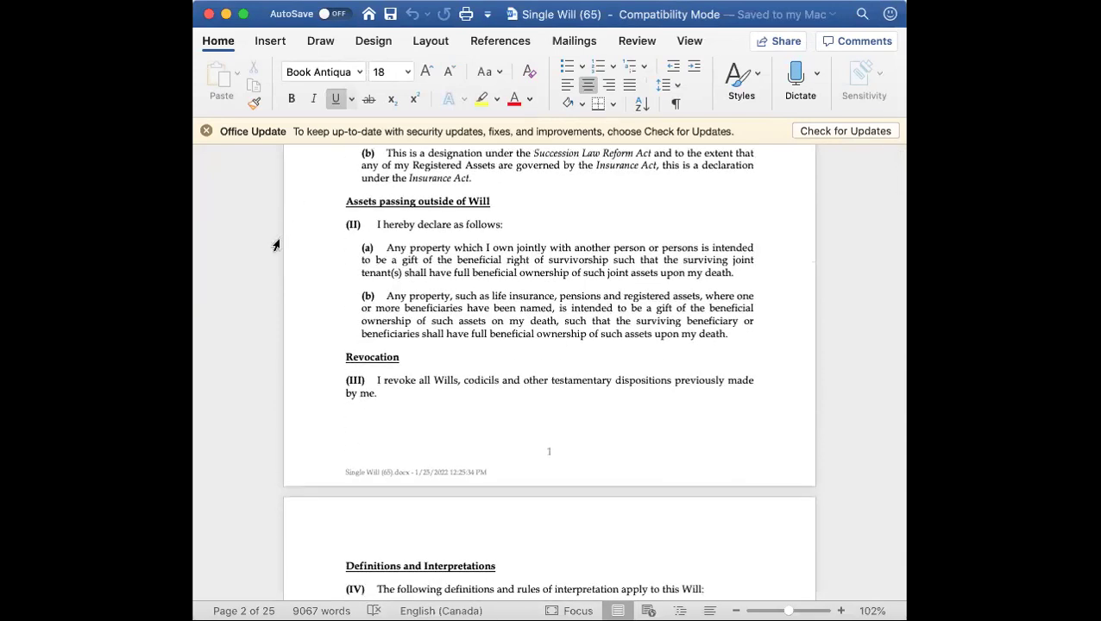
{"action": "scroll", "coordinate": [276, 246], "scroll_direction": "down", "scroll_amount": 8}
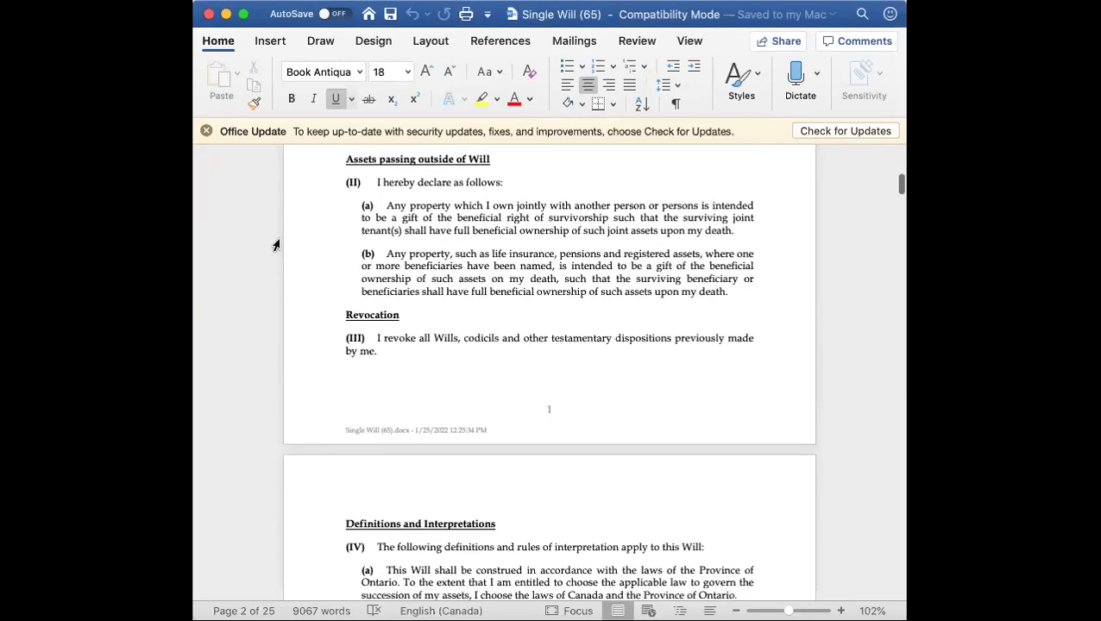
{"action": "scroll", "coordinate": [276, 246], "scroll_direction": "down", "scroll_amount": 14}
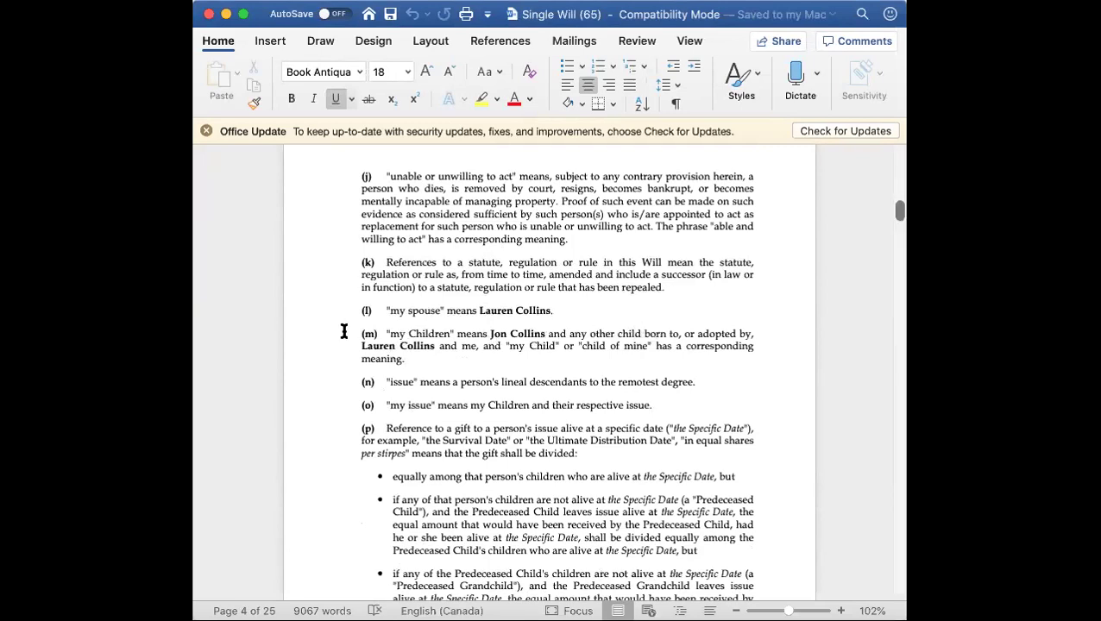
{"action": "scroll", "coordinate": [338, 325], "scroll_direction": "down", "scroll_amount": 1}
{"action": "scroll", "coordinate": [338, 325], "scroll_direction": "down", "scroll_amount": 15}
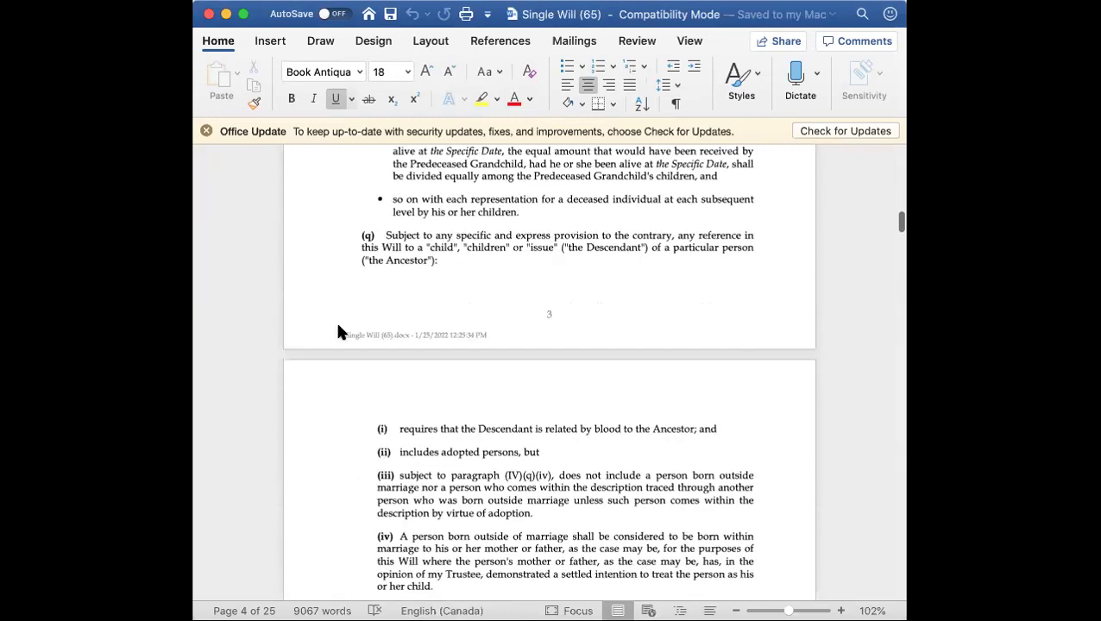
{"action": "scroll", "coordinate": [339, 326], "scroll_direction": "down", "scroll_amount": 10}
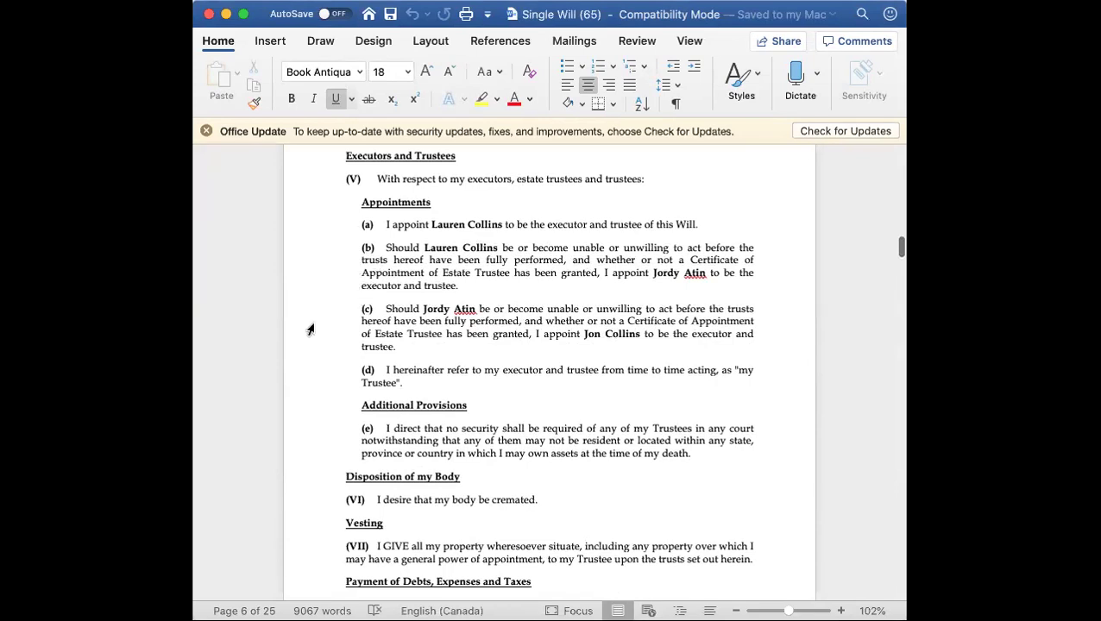
{"action": "scroll", "coordinate": [311, 328], "scroll_direction": "down", "scroll_amount": 5}
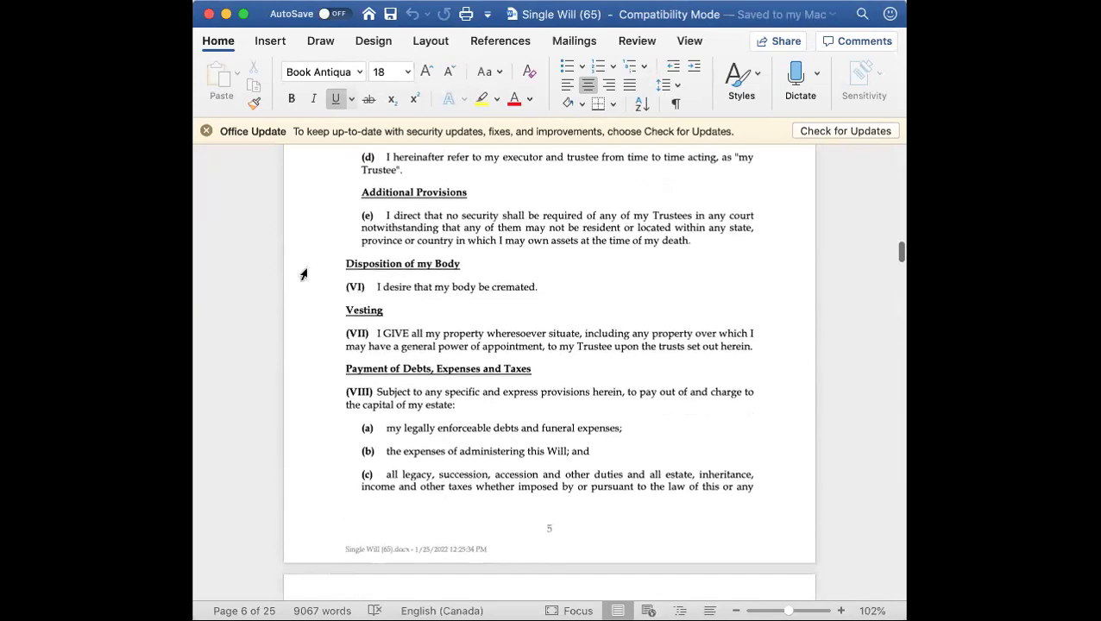
{"action": "scroll", "coordinate": [302, 273], "scroll_direction": "down", "scroll_amount": 4}
{"action": "scroll", "coordinate": [303, 274], "scroll_direction": "down", "scroll_amount": 10}
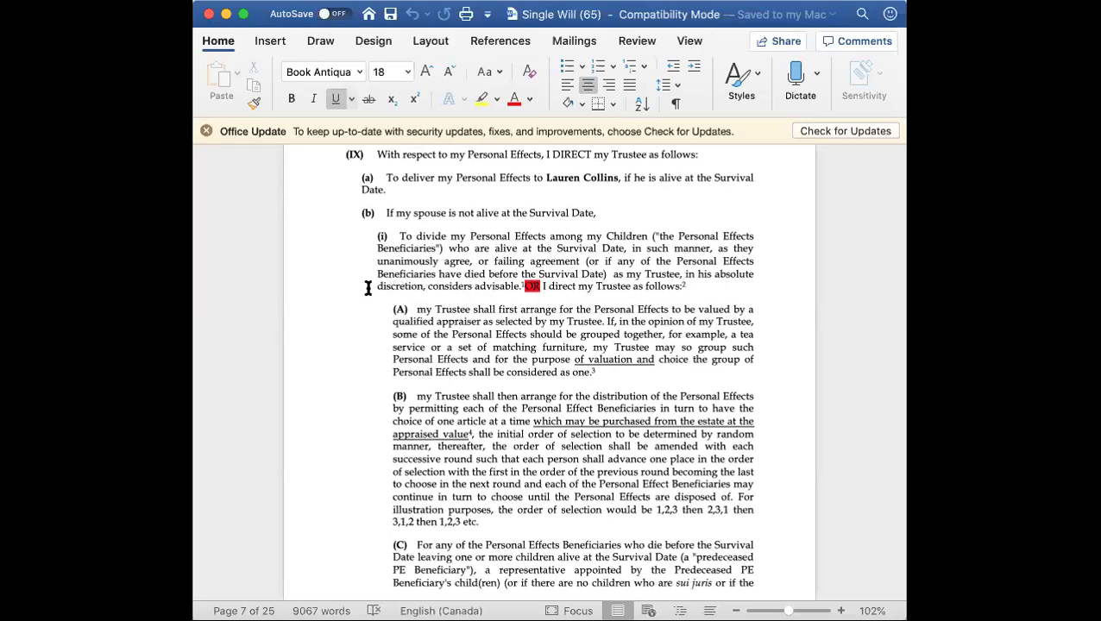
Continue to the Will Guide, then cancel the Single Will options and close the documents panel
{"action": "scroll", "coordinate": [359, 290], "scroll_direction": "down", "scroll_amount": 2}
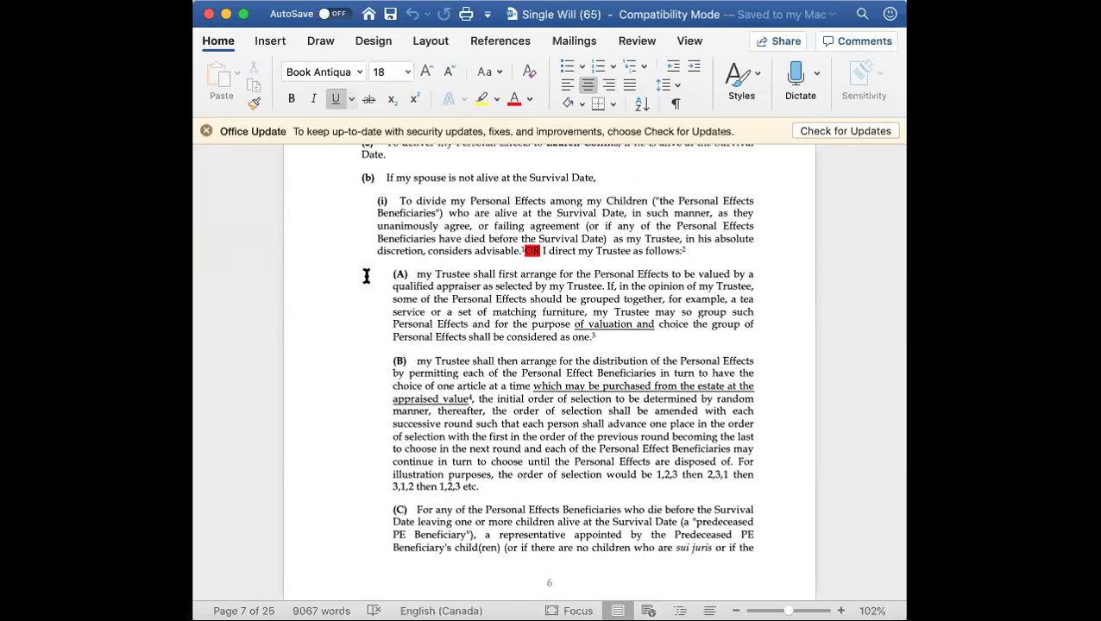
{"action": "scroll", "coordinate": [366, 276], "scroll_direction": "down", "scroll_amount": 10}
{"action": "scroll", "coordinate": [365, 276], "scroll_direction": "down", "scroll_amount": 20}
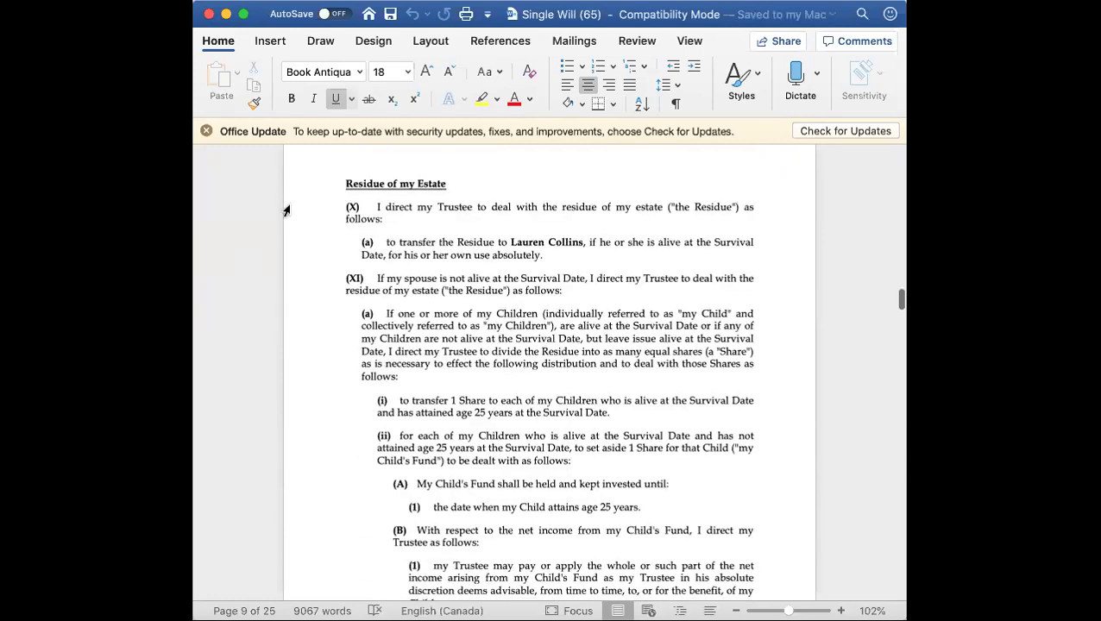
{"action": "scroll", "coordinate": [302, 239], "scroll_direction": "down", "scroll_amount": 3}
{"action": "scroll", "coordinate": [303, 239], "scroll_direction": "down", "scroll_amount": 5}
{"action": "scroll", "coordinate": [303, 239], "scroll_direction": "down", "scroll_amount": 15}
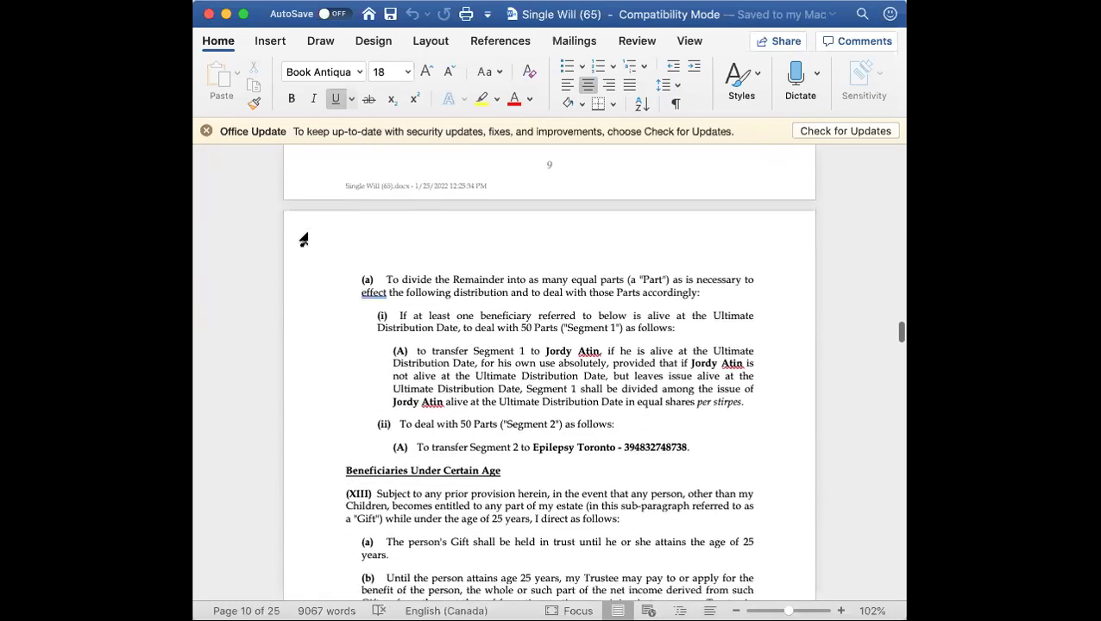
{"action": "scroll", "coordinate": [303, 239], "scroll_direction": "down", "scroll_amount": 2}
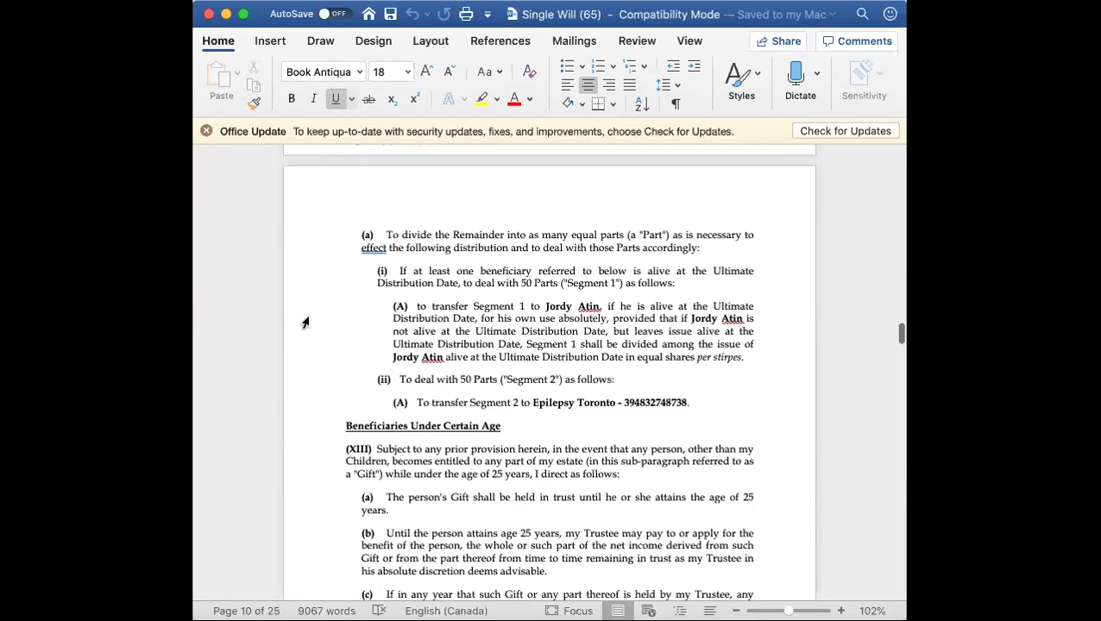
{"action": "scroll", "coordinate": [304, 323], "scroll_direction": "down", "scroll_amount": 20}
{"action": "scroll", "coordinate": [304, 323], "scroll_direction": "down", "scroll_amount": 20}
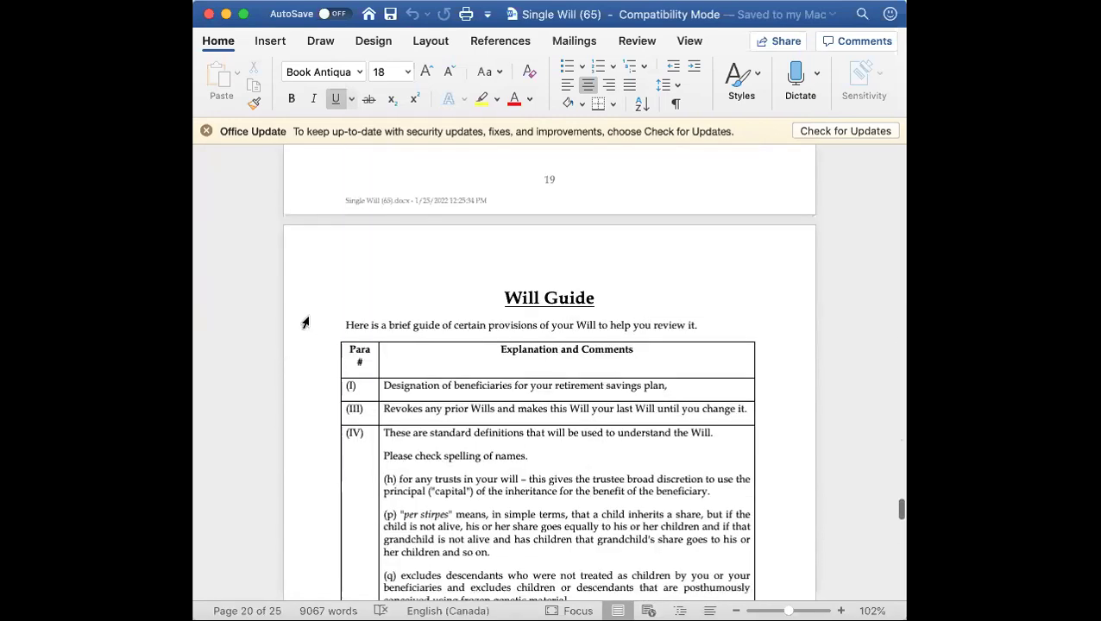
{"action": "scroll", "coordinate": [304, 322], "scroll_direction": "down", "scroll_amount": 5}
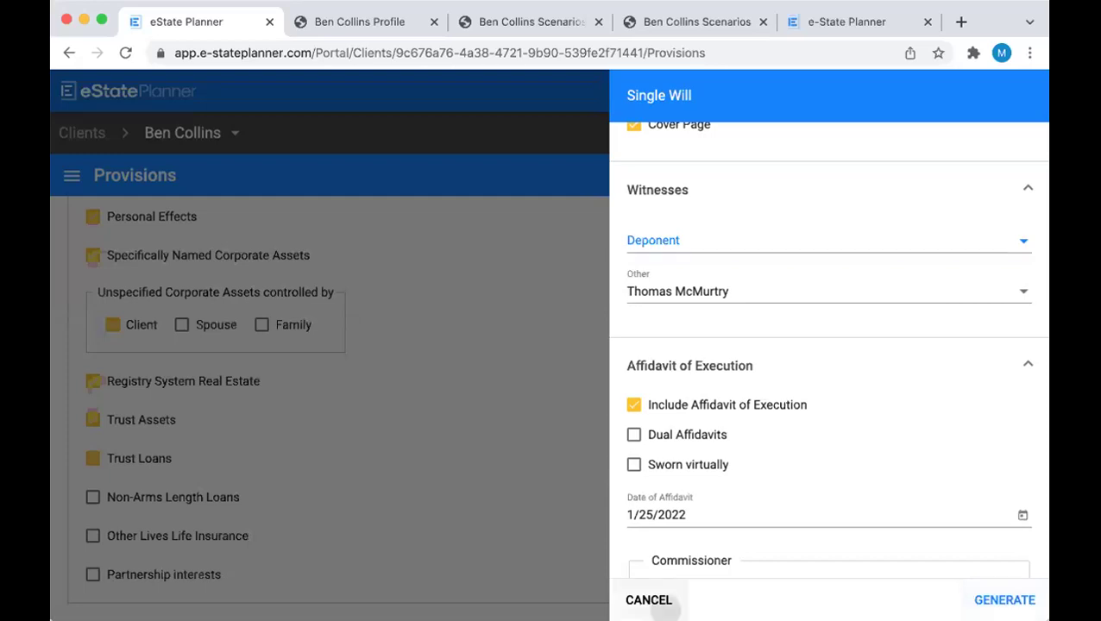
{"action": "left_click", "coordinate": [651, 599]}
{"action": "left_click", "coordinate": [1009, 600]}
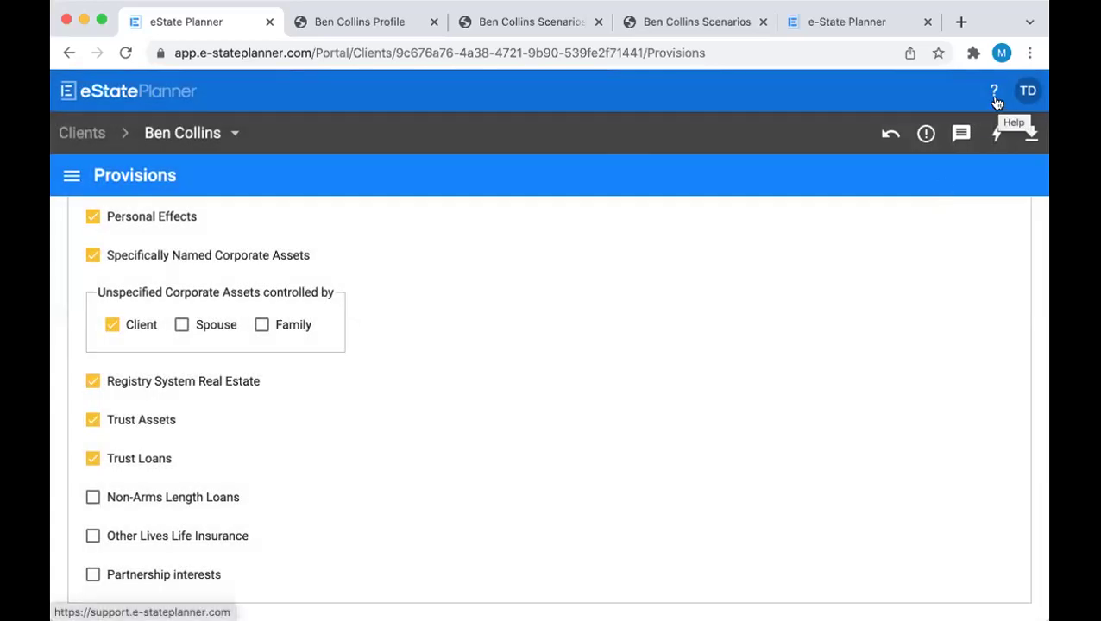
Open the eState Planner Certification Course article under Courses on the support site
{"action": "left_click", "coordinate": [844, 19]}
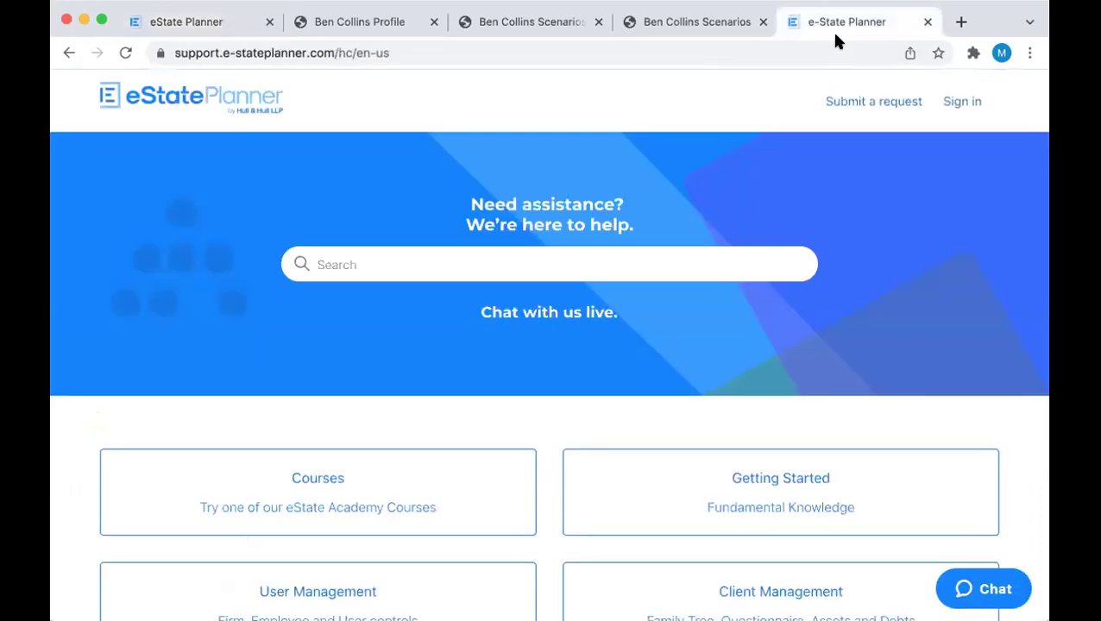
{"action": "scroll", "coordinate": [747, 204], "scroll_direction": "down", "scroll_amount": 3}
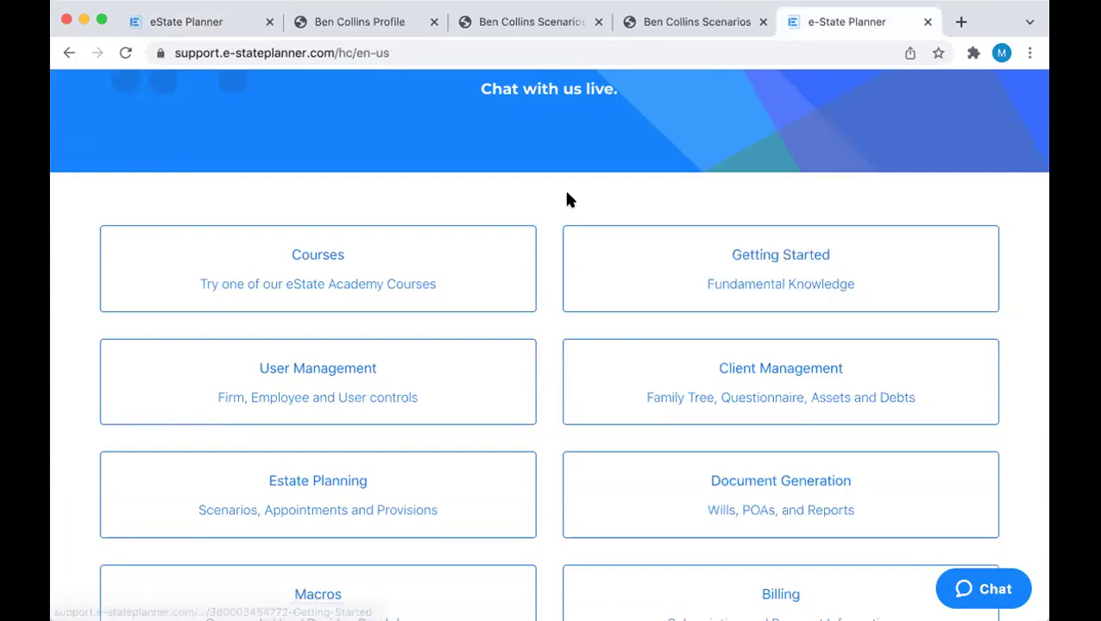
{"action": "left_click", "coordinate": [382, 276]}
{"action": "left_click", "coordinate": [402, 369]}
Read through the certification course article, then return to the client's Provisions page
{"action": "scroll", "coordinate": [399, 363], "scroll_direction": "down", "scroll_amount": 5}
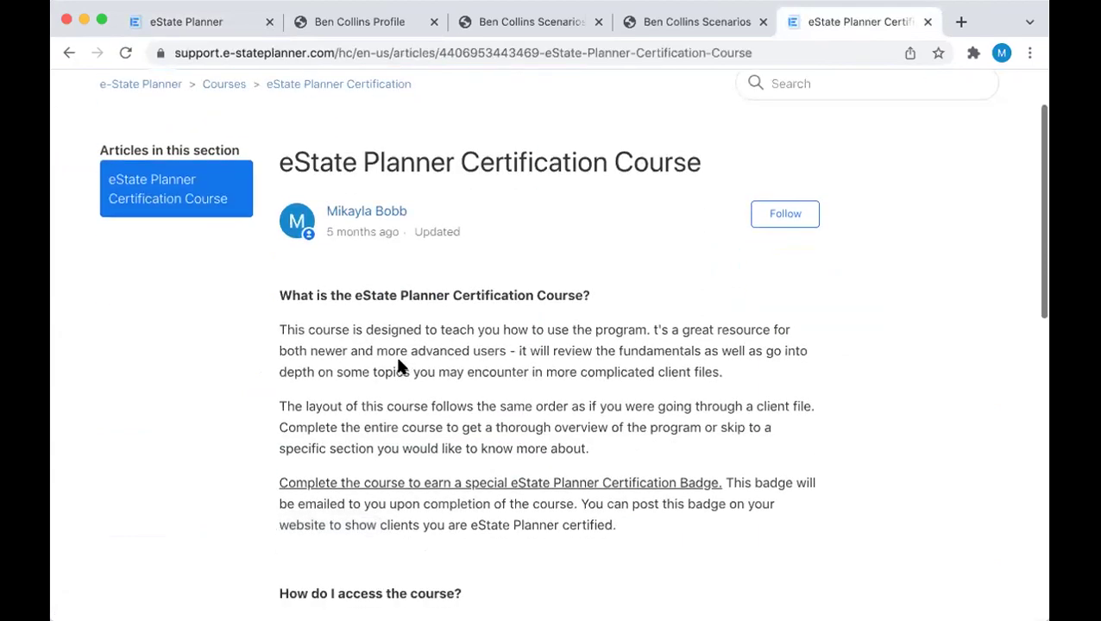
{"action": "scroll", "coordinate": [399, 363], "scroll_direction": "down", "scroll_amount": 1}
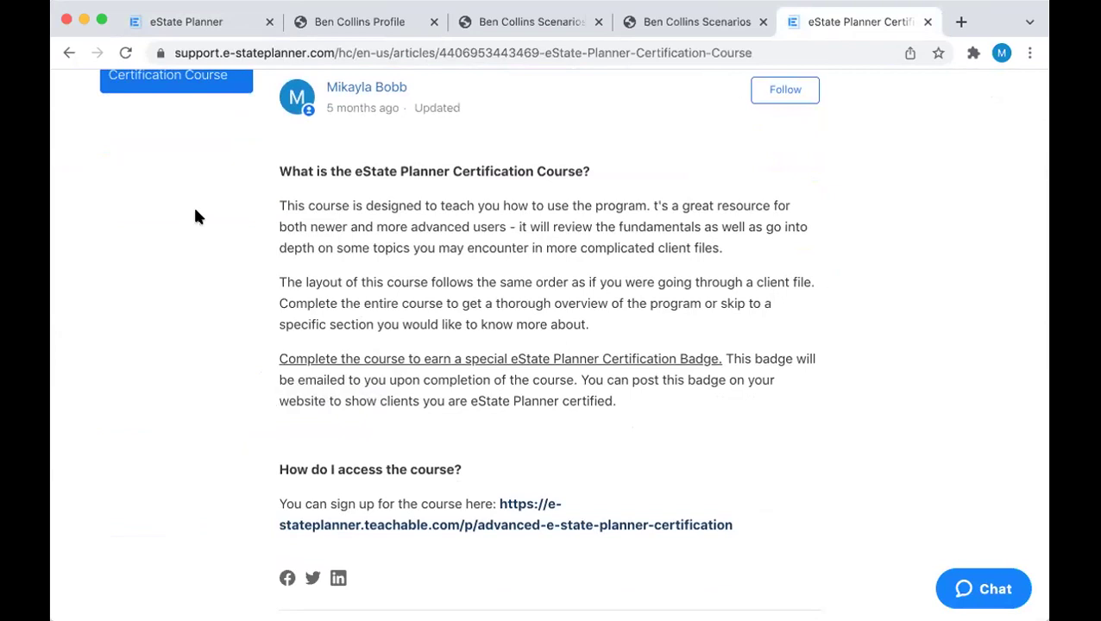
{"action": "scroll", "coordinate": [197, 215], "scroll_direction": "down", "scroll_amount": 1}
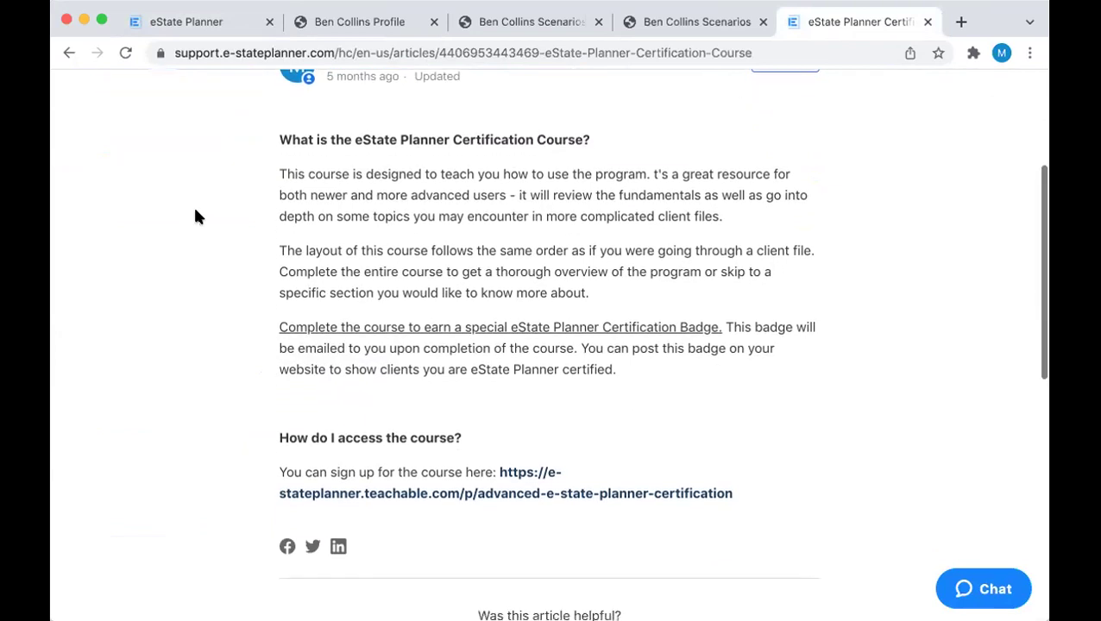
{"action": "scroll", "coordinate": [196, 216], "scroll_direction": "down", "scroll_amount": 1}
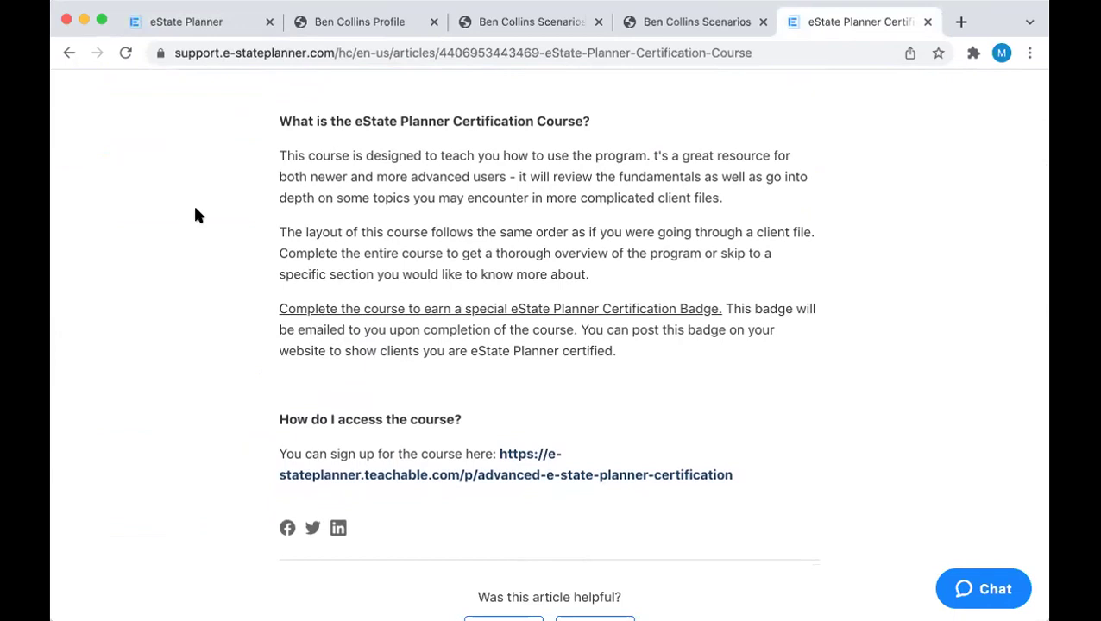
{"action": "left_click", "coordinate": [196, 30]}
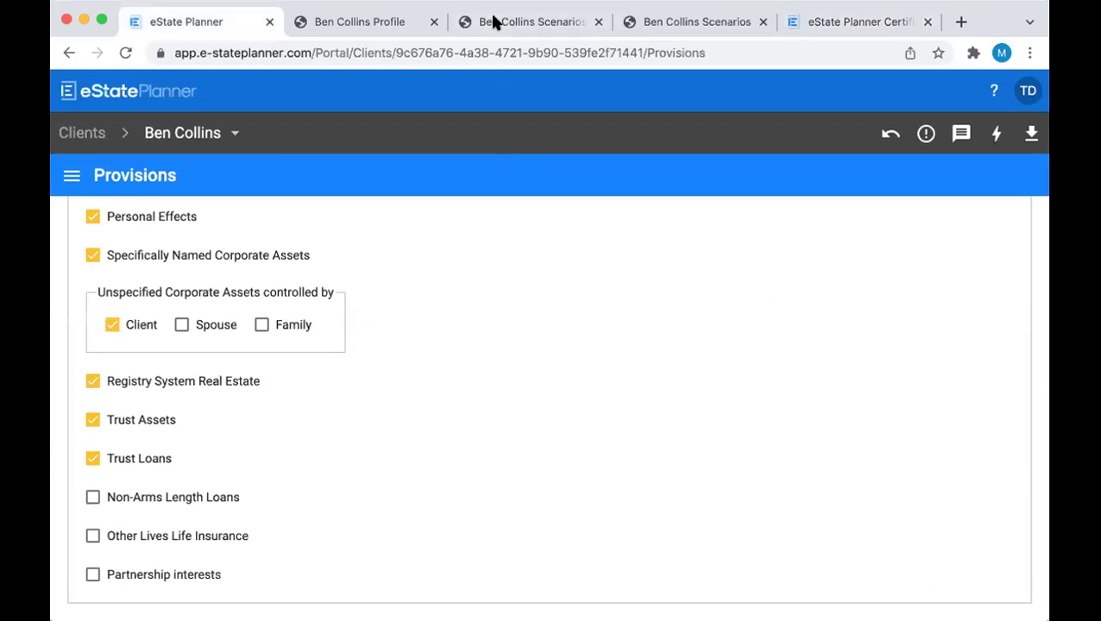